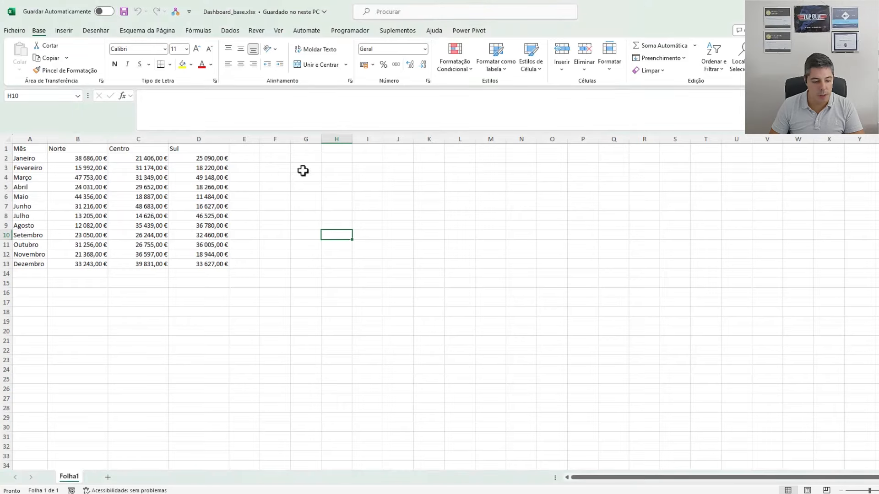
Step: Review the monthly regional data on Folha1, and add a new worksheet named Dashboard
drag(27, 147, 29, 264)
drag(78, 166, 217, 294)
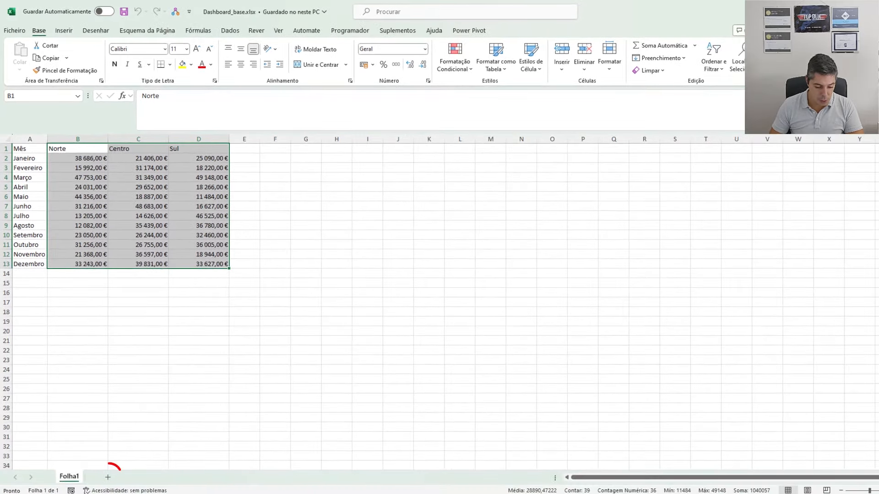
click(108, 477)
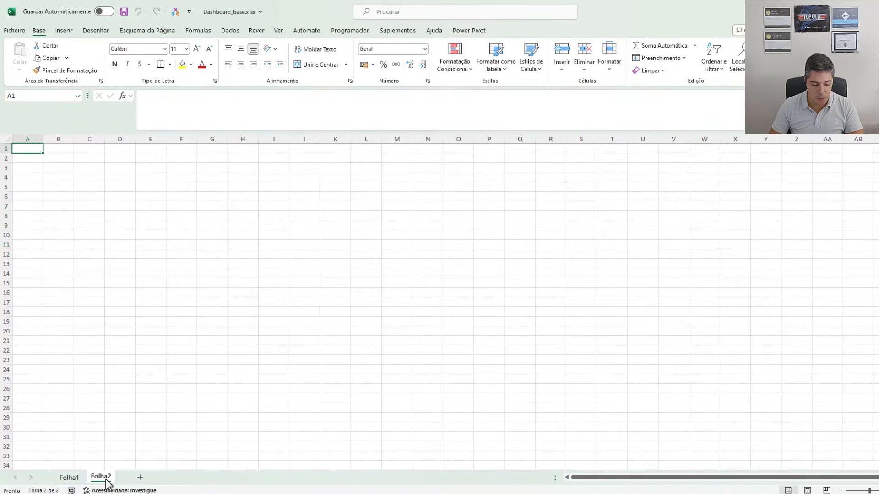
double_click(104, 478)
text(Da)
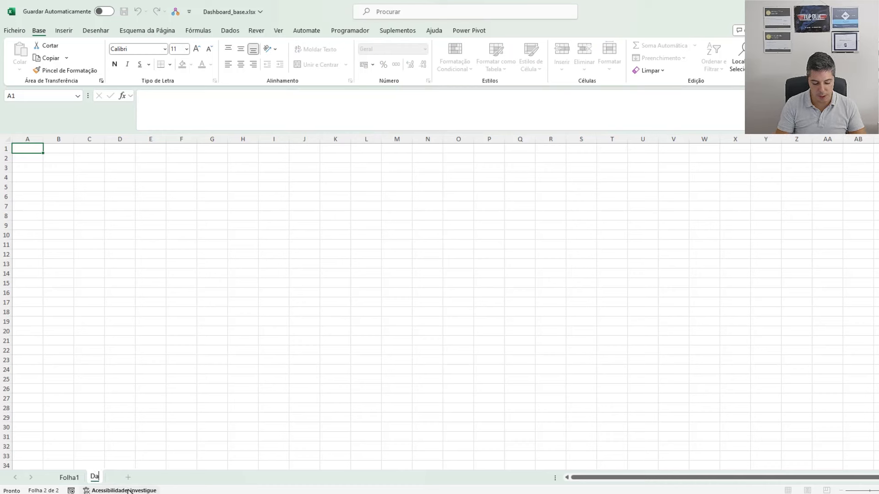
text(shboard)
key(Return)
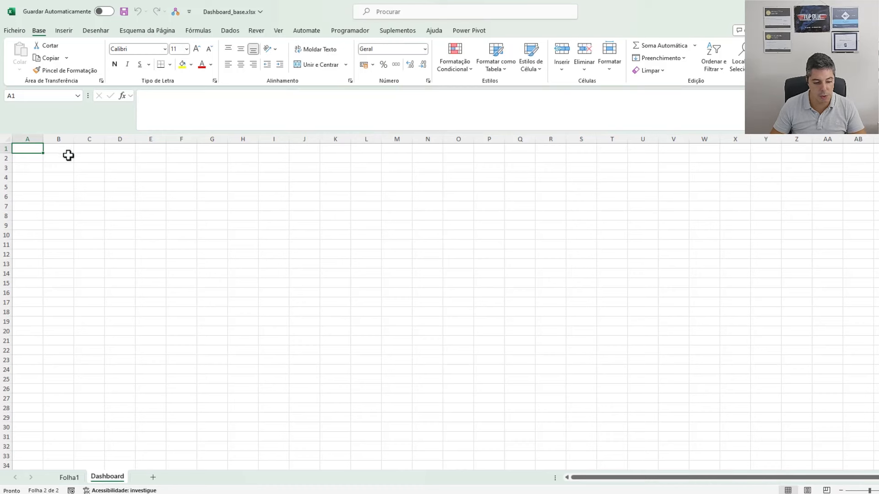
Step: Insert a combo box form control covering cells B2:C2 on the Dashboard sheet
click(68, 157)
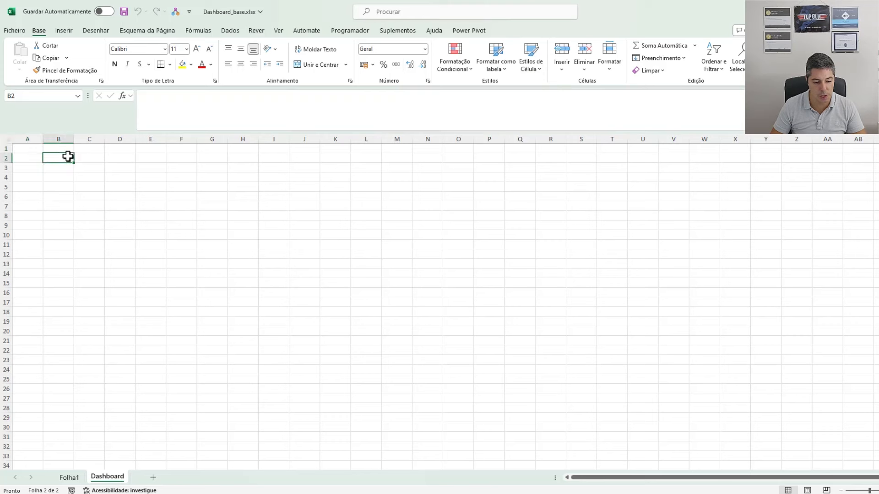
click(353, 32)
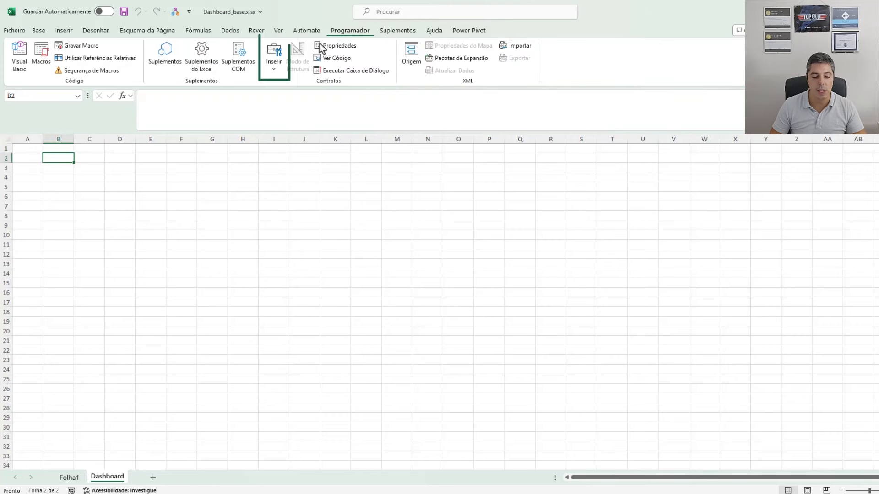
click(273, 71)
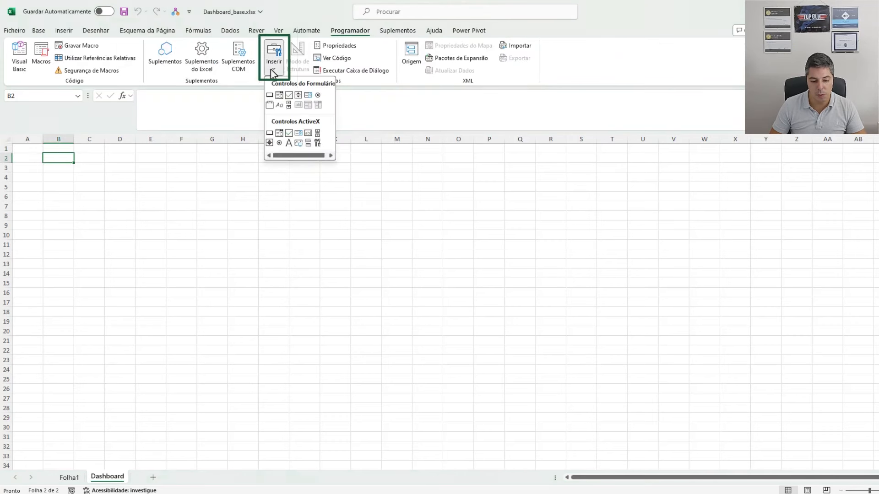
click(280, 95)
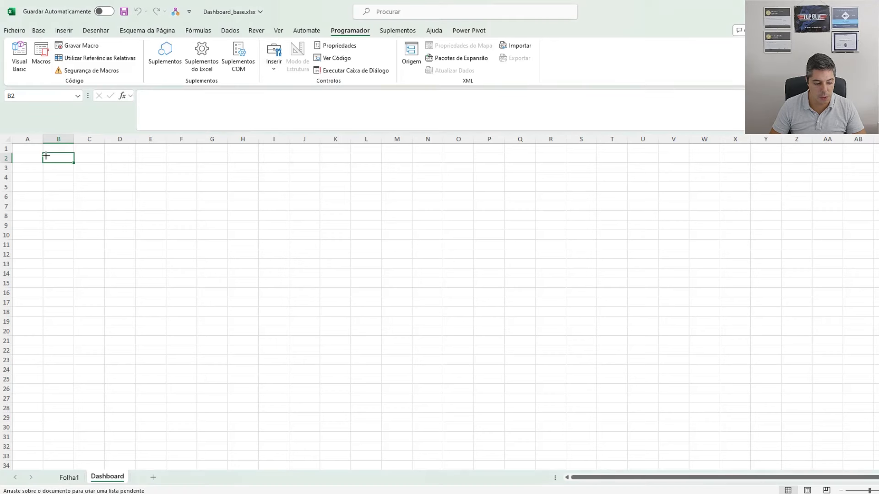
drag(42, 153, 105, 162)
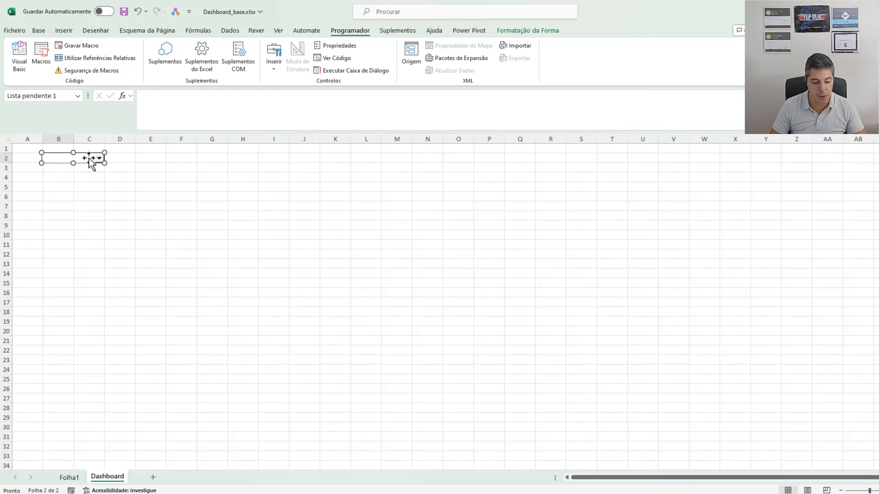
Step: Set the combo box's input range to the month names in Folha1!$A$2:$A$13
right_click(89, 159)
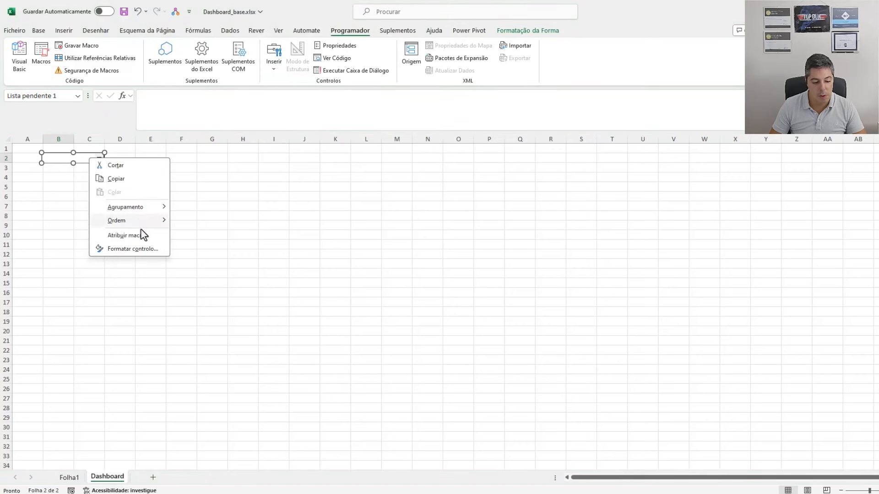
click(143, 249)
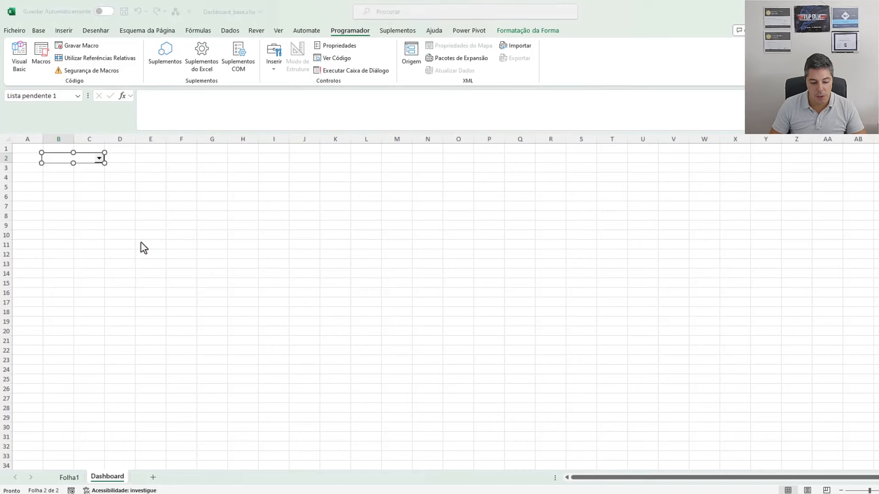
drag(341, 155, 233, 180)
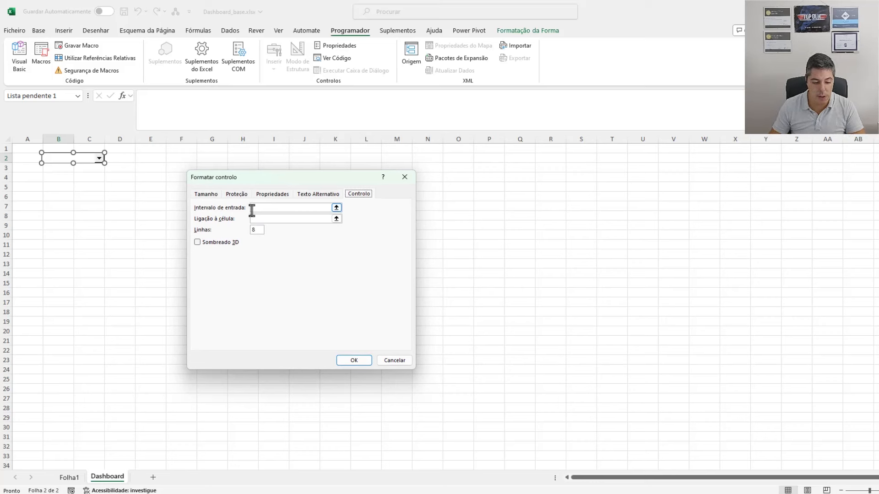
click(338, 208)
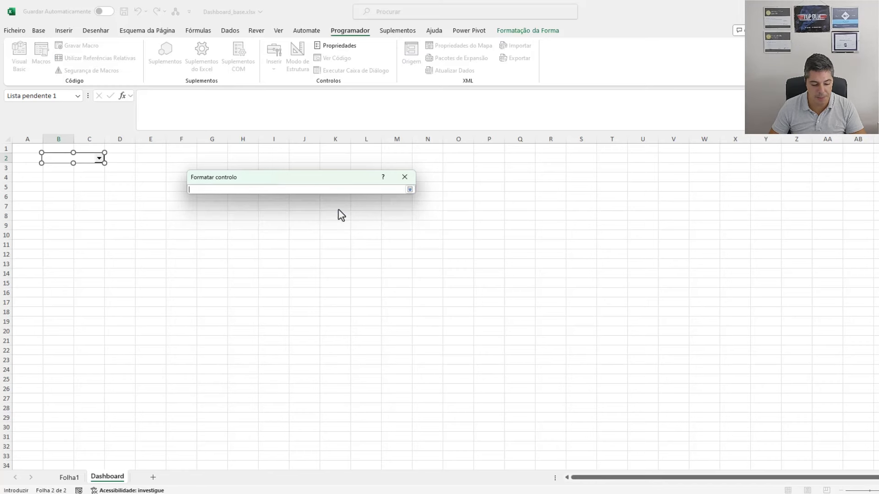
click(76, 478)
drag(37, 157, 40, 265)
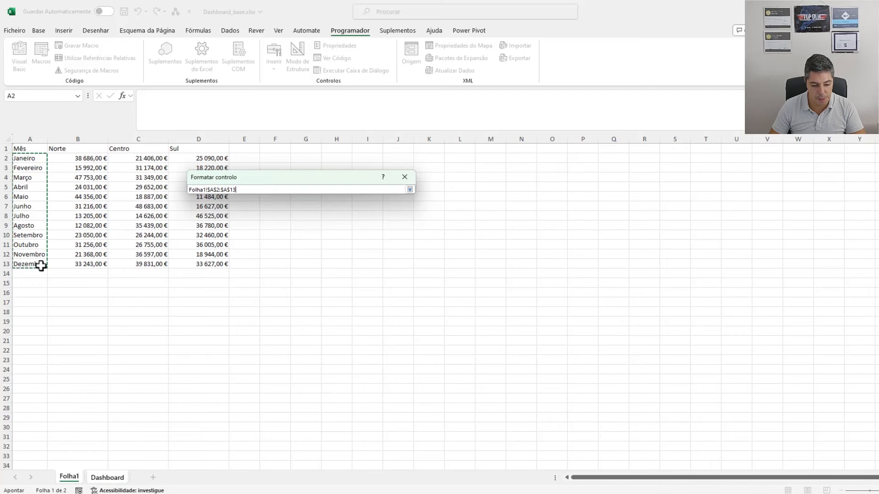
click(410, 190)
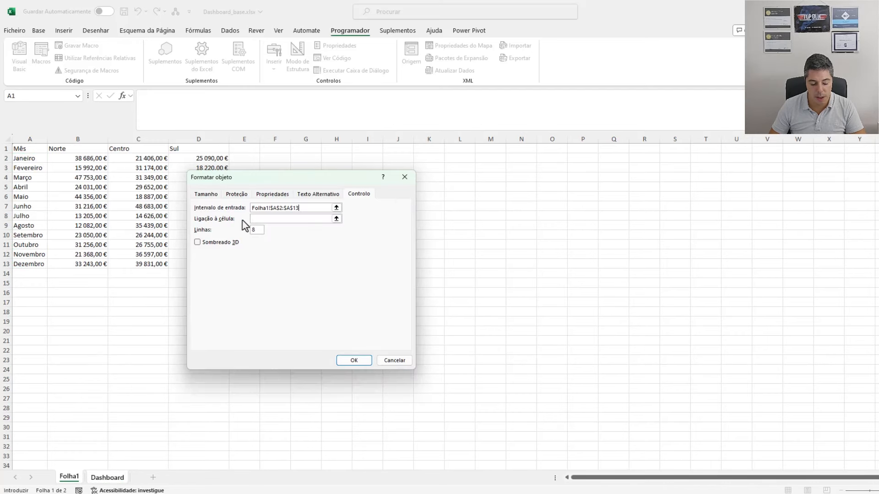
Step: Link the combo box to cell Folha1!$B$16 and apply the control settings
click(267, 218)
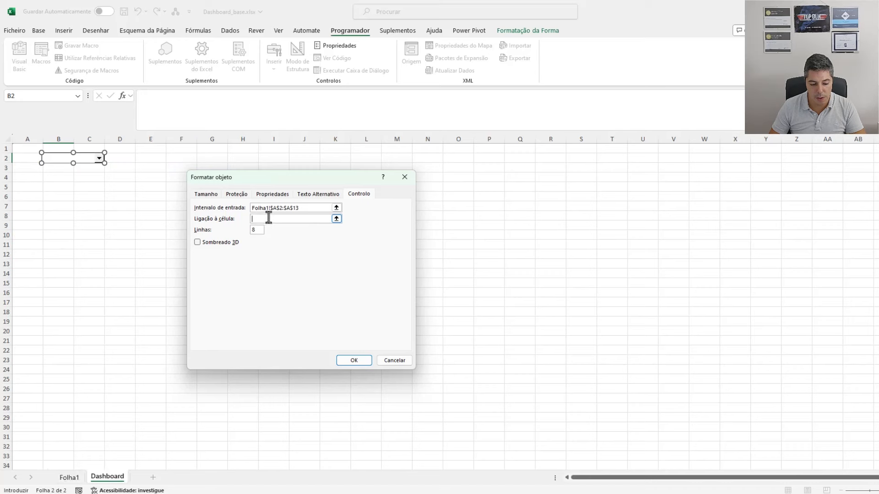
click(337, 219)
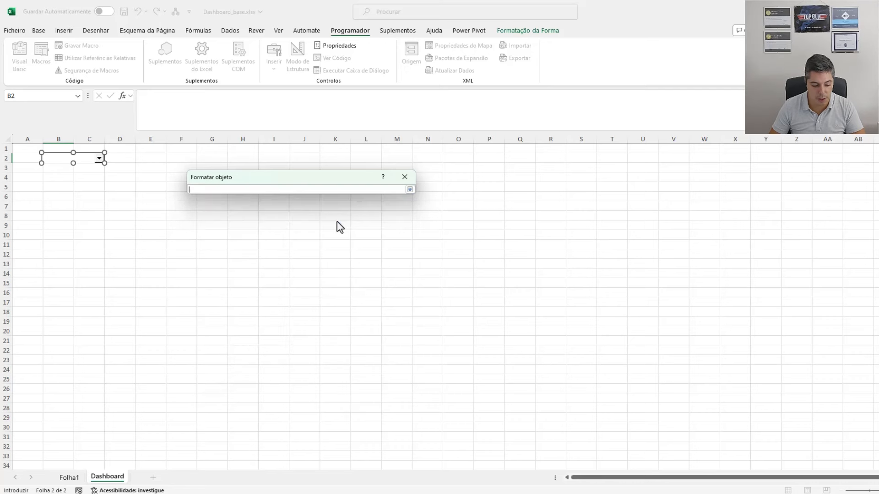
click(71, 479)
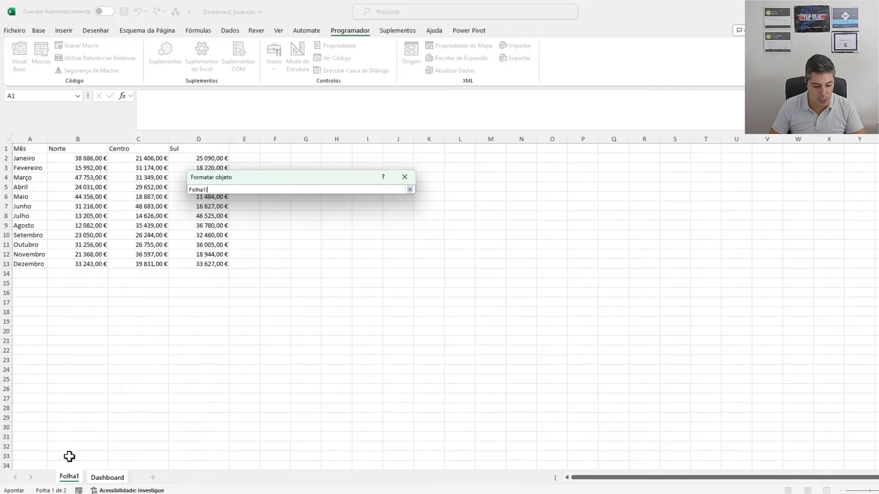
click(76, 292)
click(409, 189)
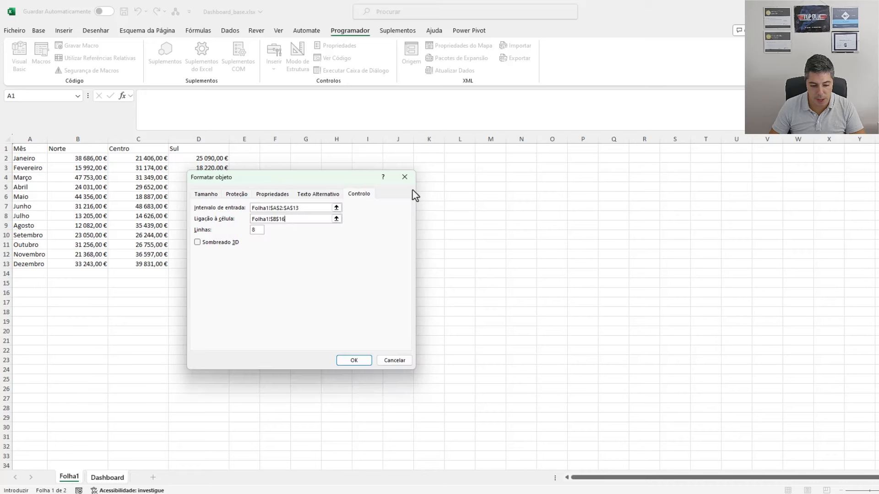
click(258, 229)
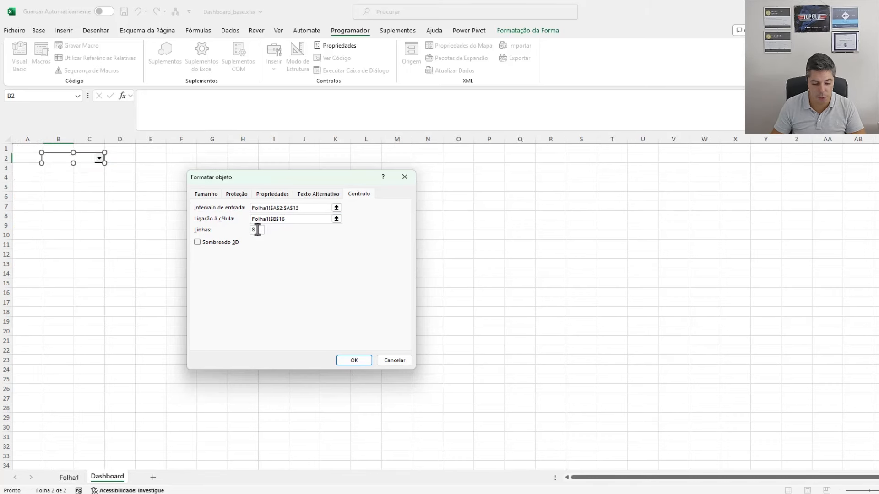
click(352, 360)
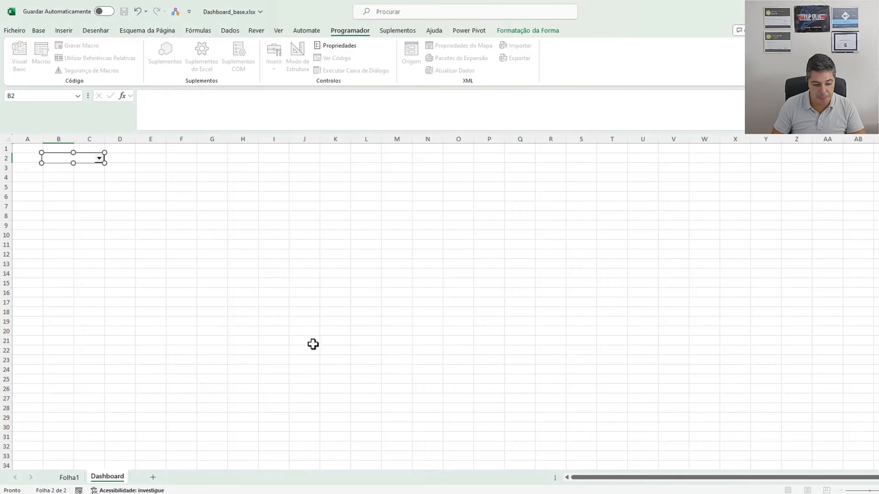
Step: Browse the months in the combo box's list and choose Agosto
click(151, 166)
click(99, 158)
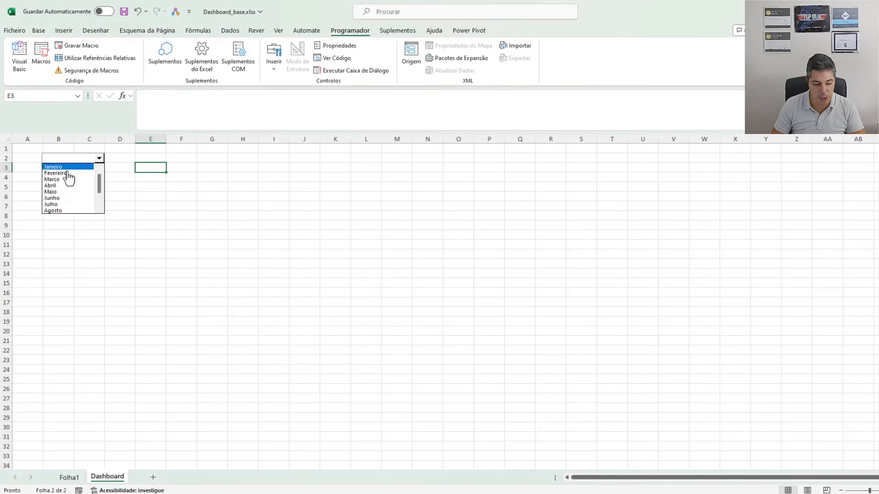
drag(100, 186, 101, 217)
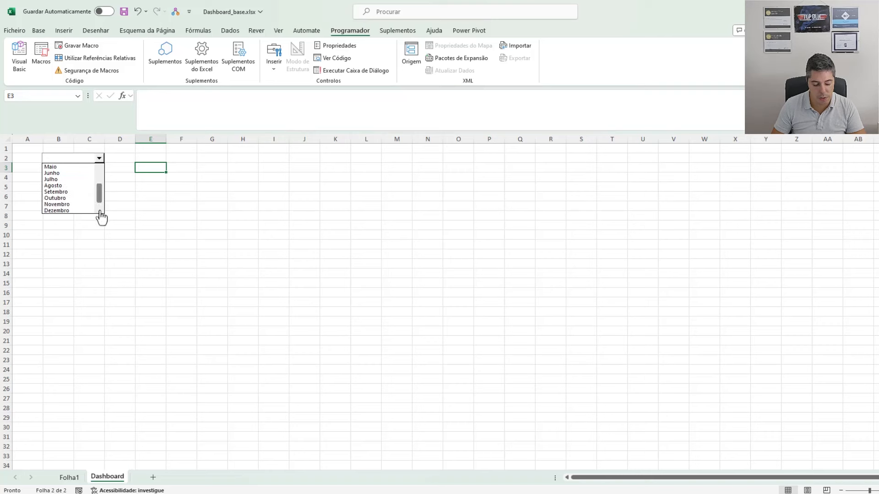
click(69, 186)
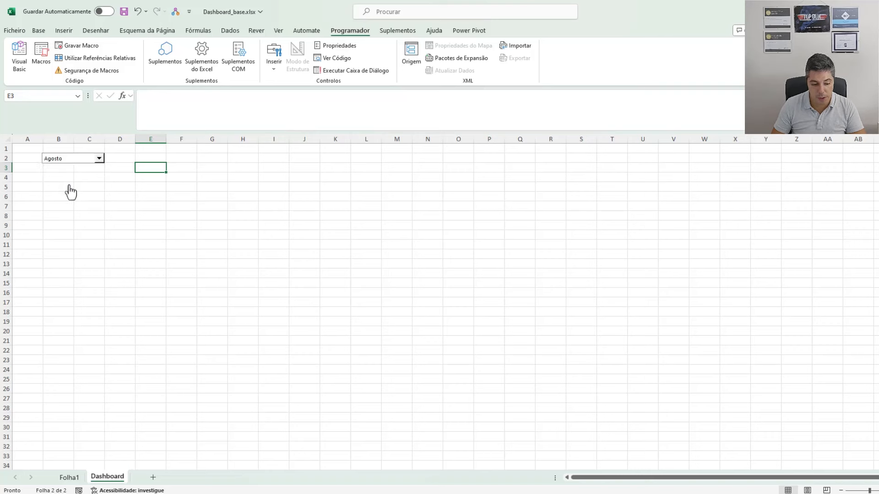
Step: Label the linked cell on Folha1 by entering ComboMes in A16, and widen column A slightly to fit
click(67, 478)
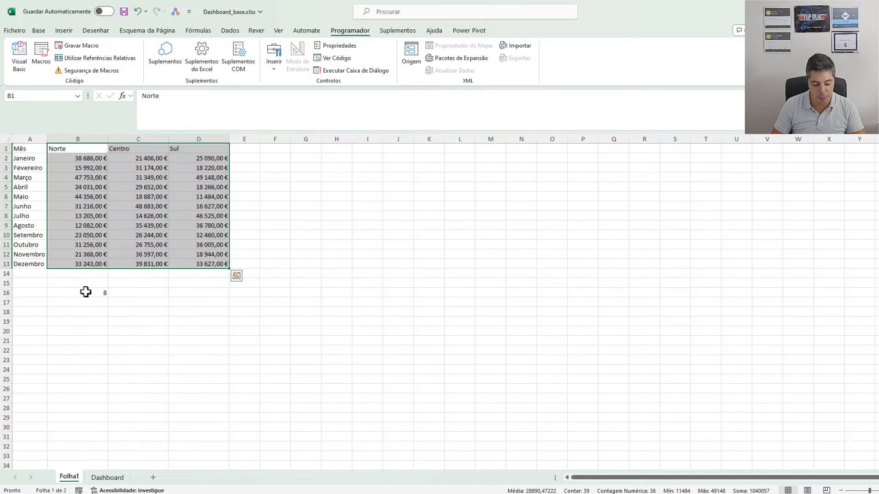
click(36, 295)
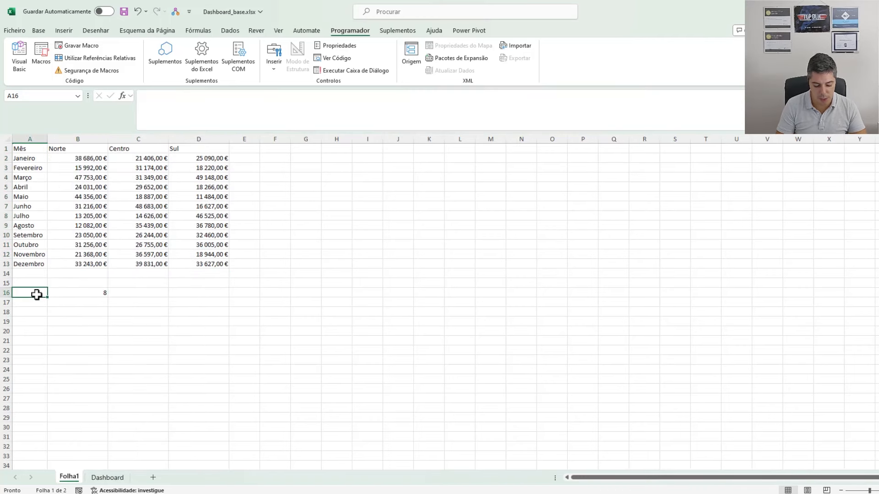
text(ComboMes)
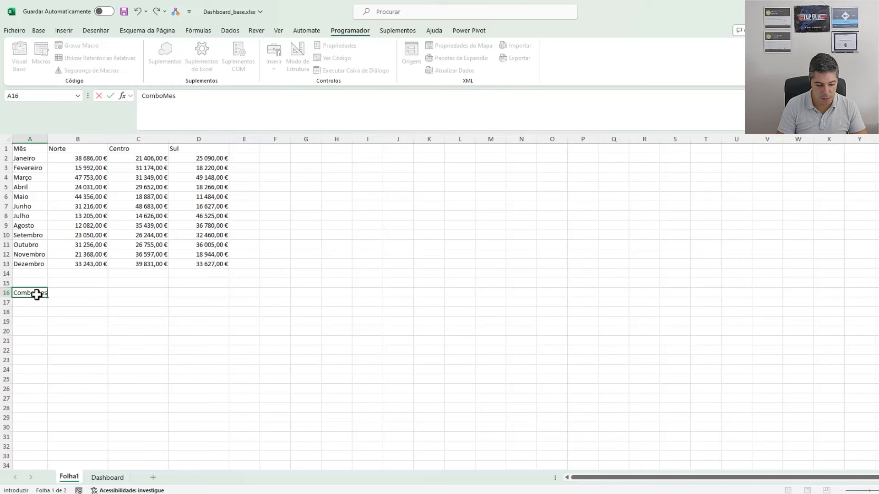
key(Return)
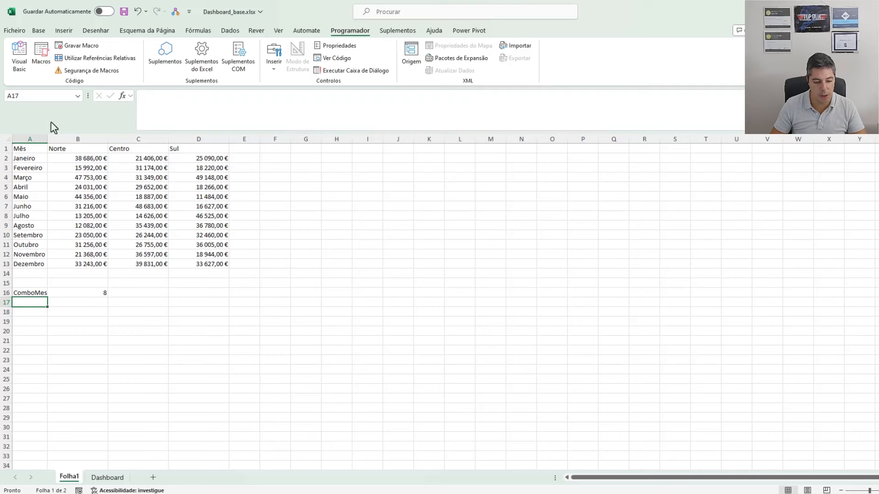
drag(49, 139, 52, 138)
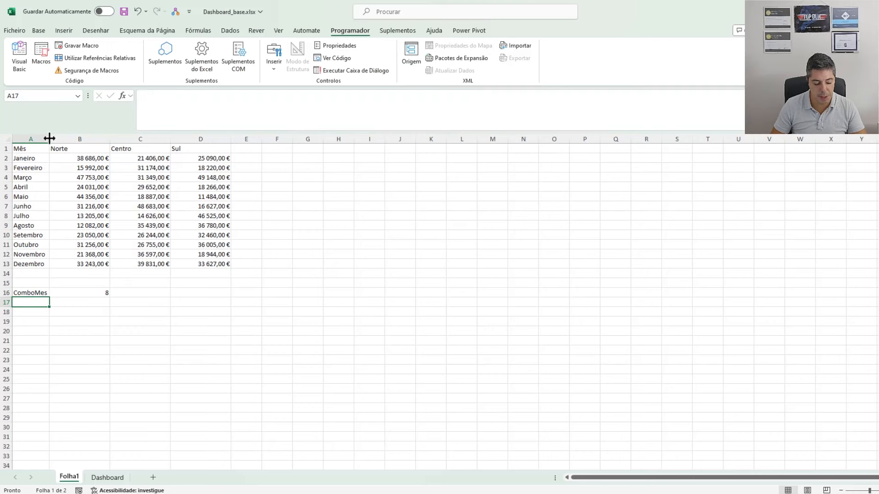
click(96, 296)
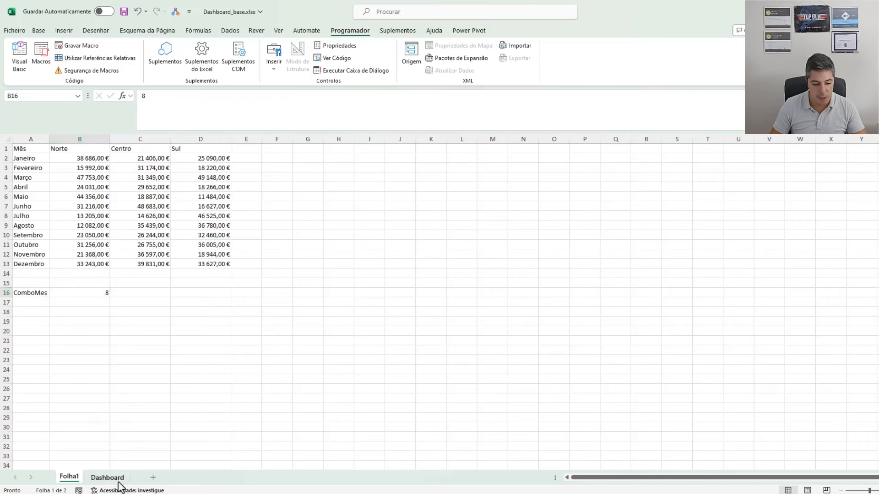
Step: Enter the region headers Norte, Centro and Sul in cells E2:G2 of the Dashboard sheet
click(118, 482)
click(149, 158)
text(Note)
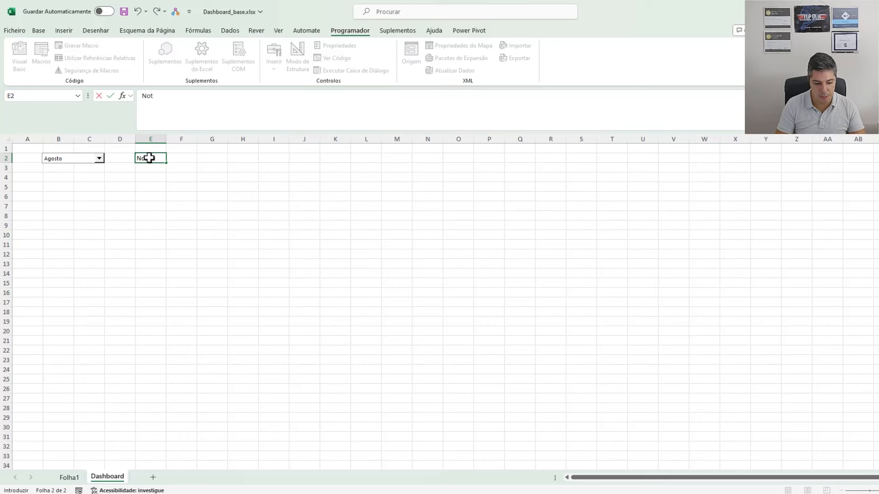
key(Tab)
text(VE)
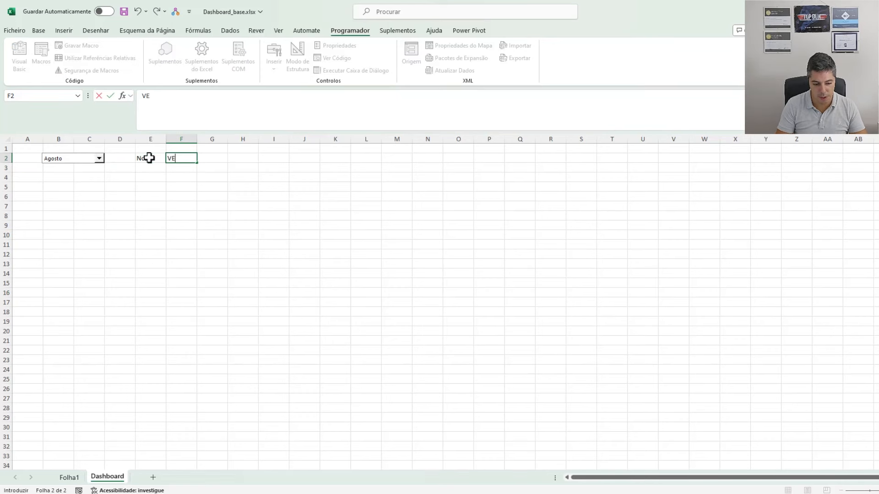
key(Tab)
text(Sul)
key(Return)
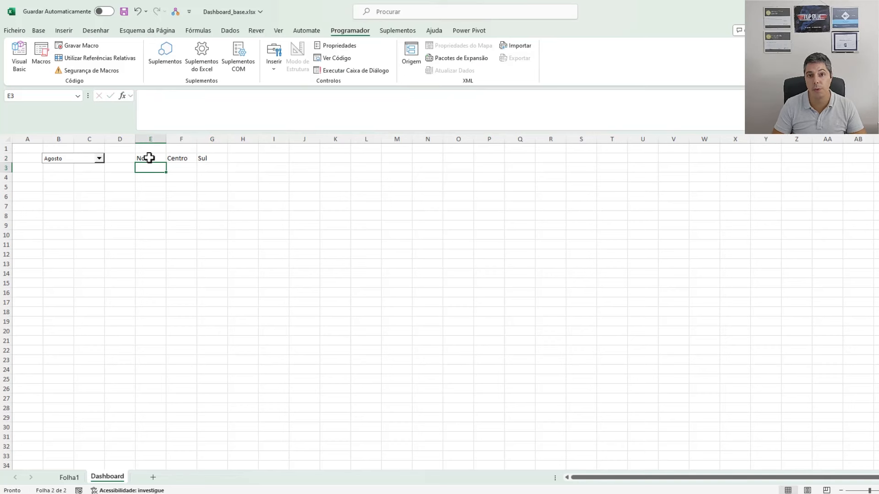
Step: Enter =ÍNDICE(Folha1!B2:D13;Folha1!B16;0) in cell E3 of the Dashboard sheet, using the sales table and the combo box's linked cell
text(=)
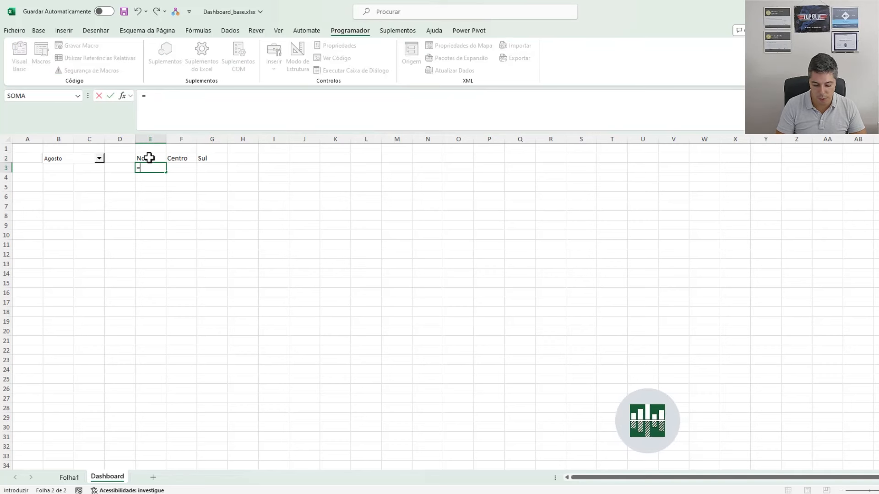
text(ín)
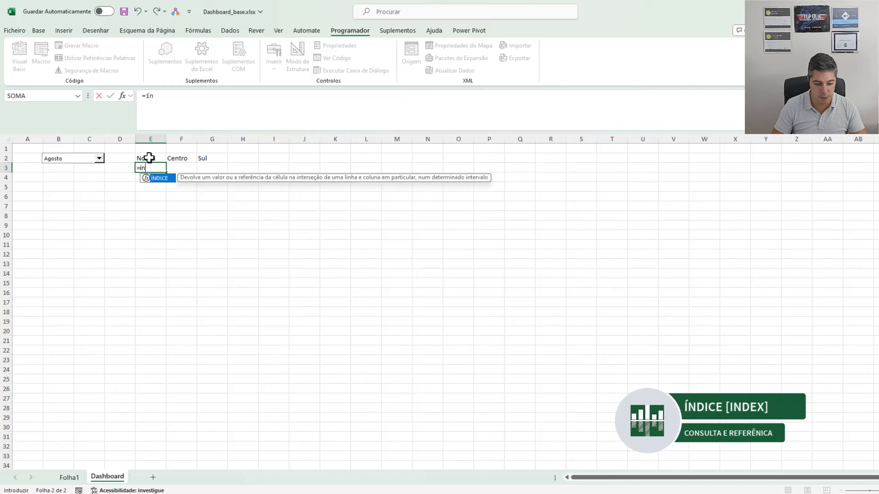
key(Tab)
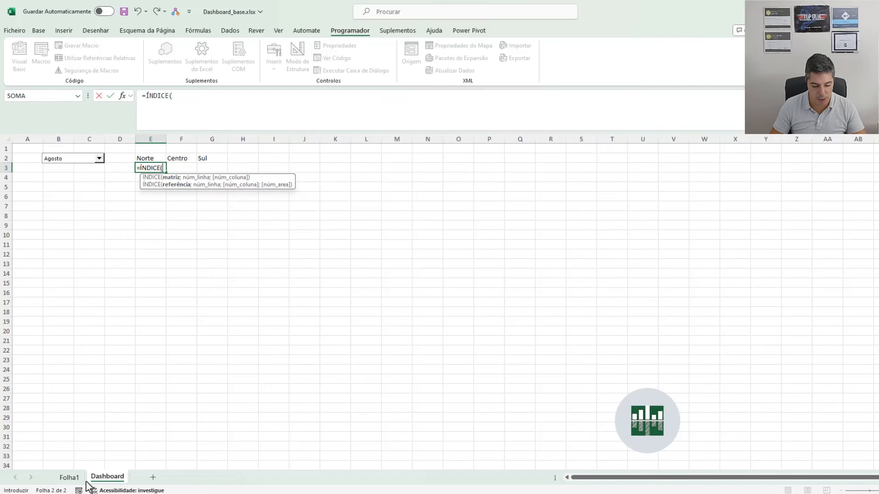
click(69, 477)
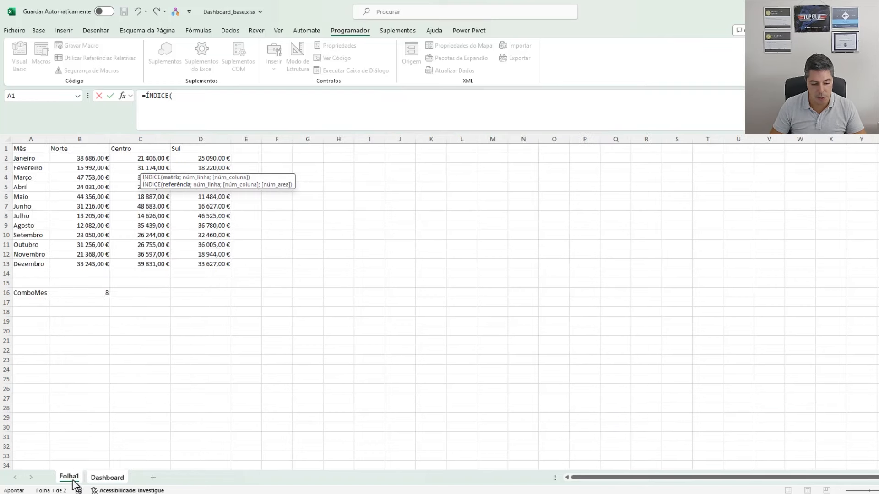
drag(75, 158, 221, 267)
text(;)
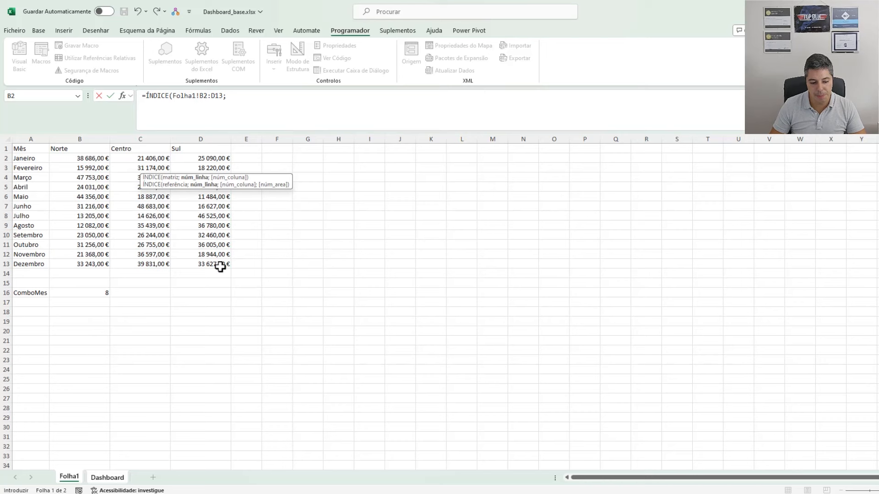
click(100, 295)
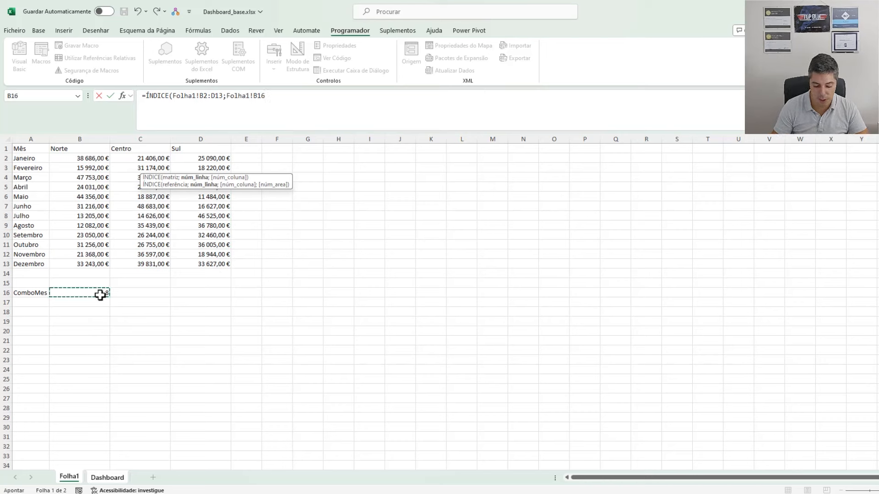
text(;0)
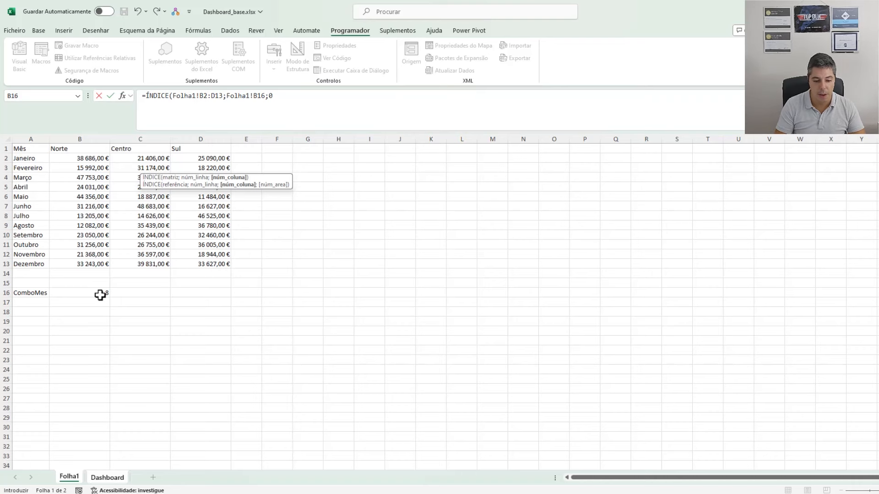
text())
key(Return)
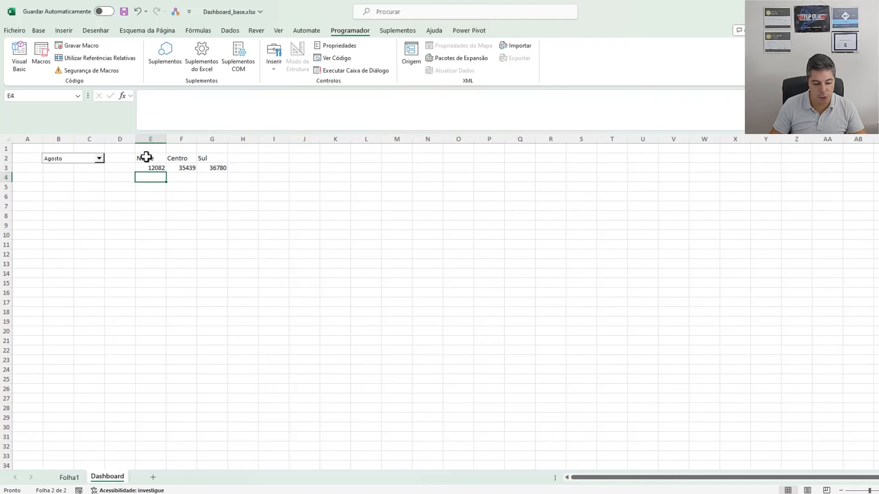
Step: Centre the region headers and values horizontally in cells E2:G3
drag(147, 157, 222, 165)
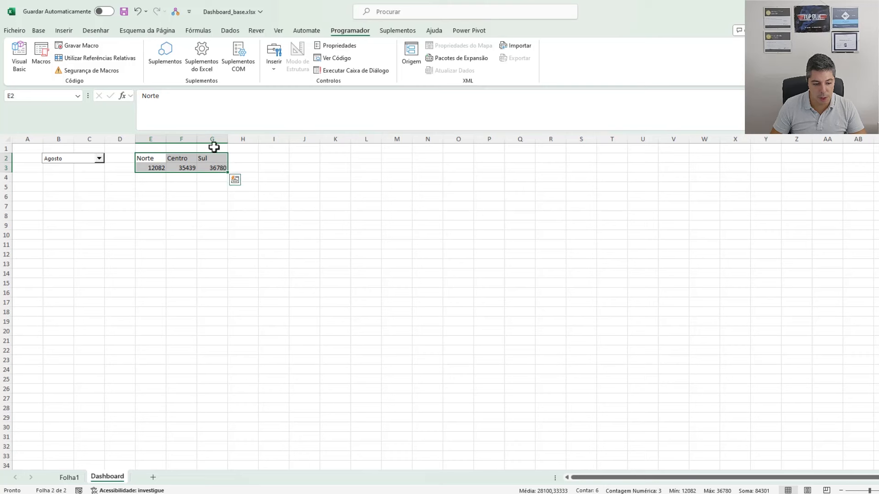
click(45, 32)
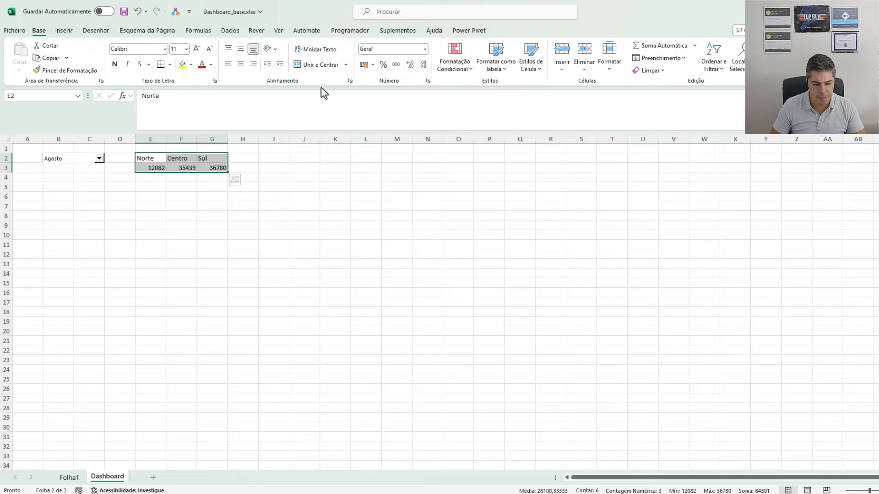
click(240, 66)
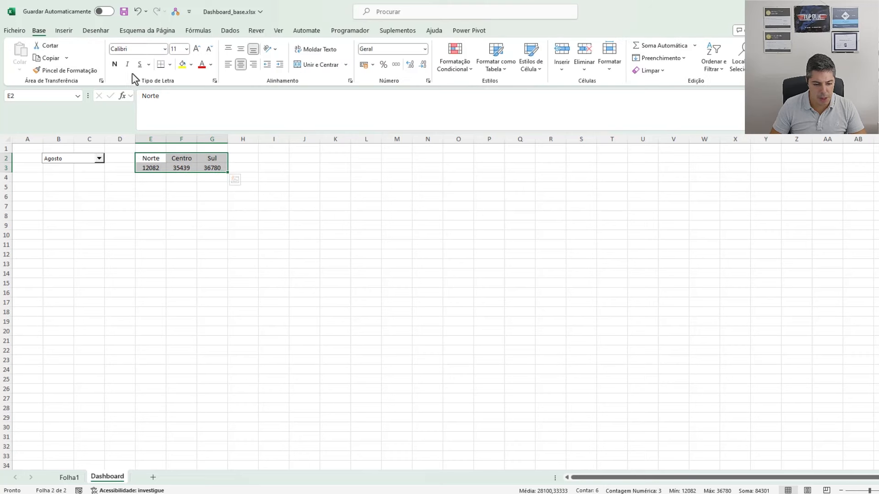
Step: Apply the Moeda number format to E2:G3 and widen columns E to G equally
click(424, 49)
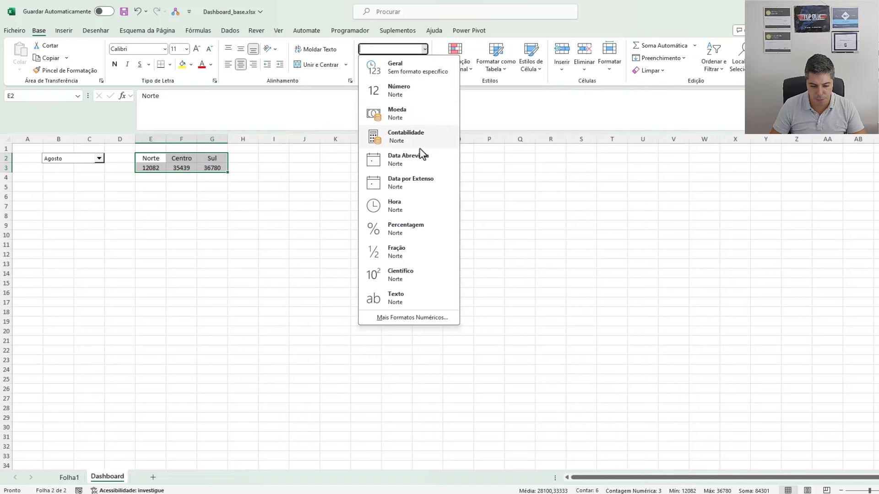
click(412, 118)
drag(154, 138, 214, 136)
click(320, 187)
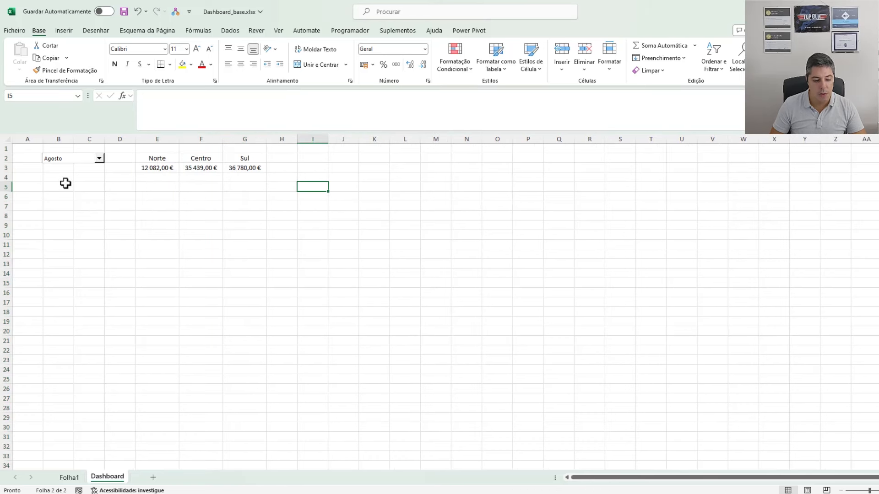
Step: Choose Junho in the month combo box and insert a clustered column chart from E2:G3
click(99, 159)
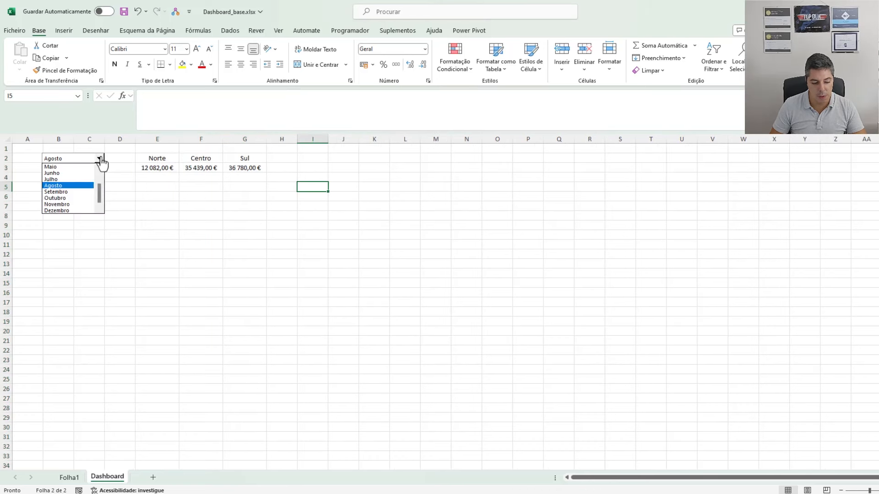
click(72, 173)
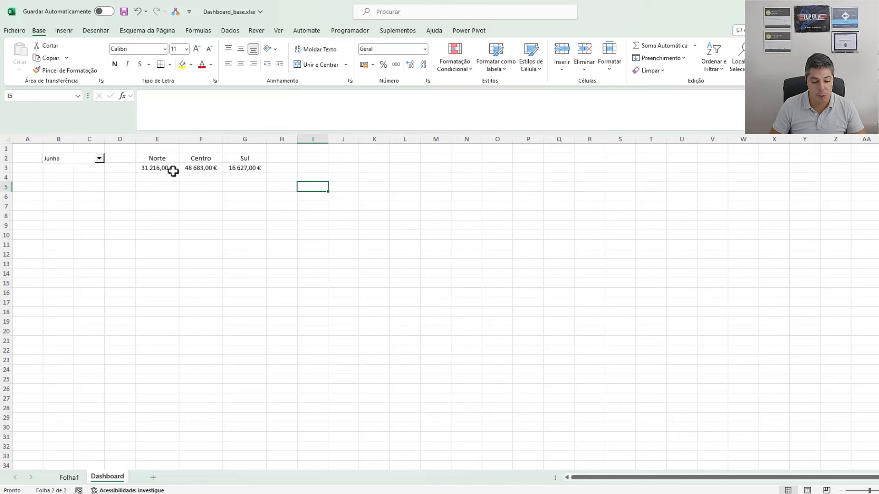
click(146, 157)
drag(146, 158, 239, 166)
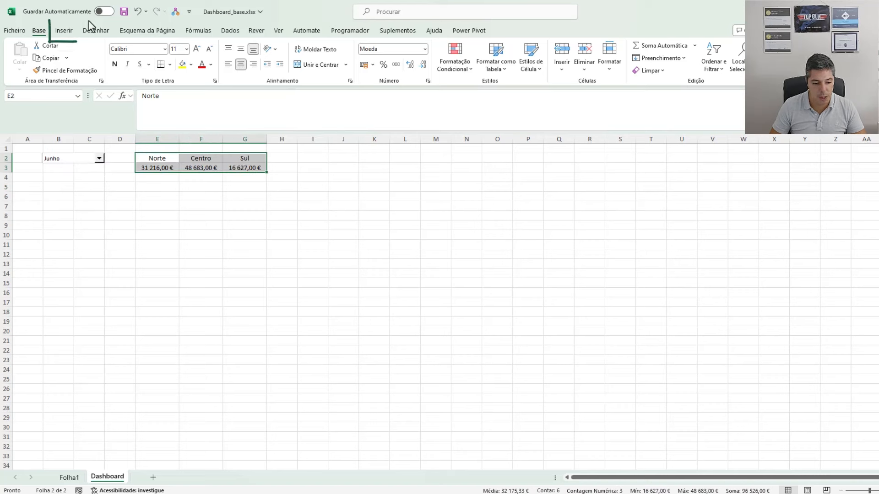
click(66, 35)
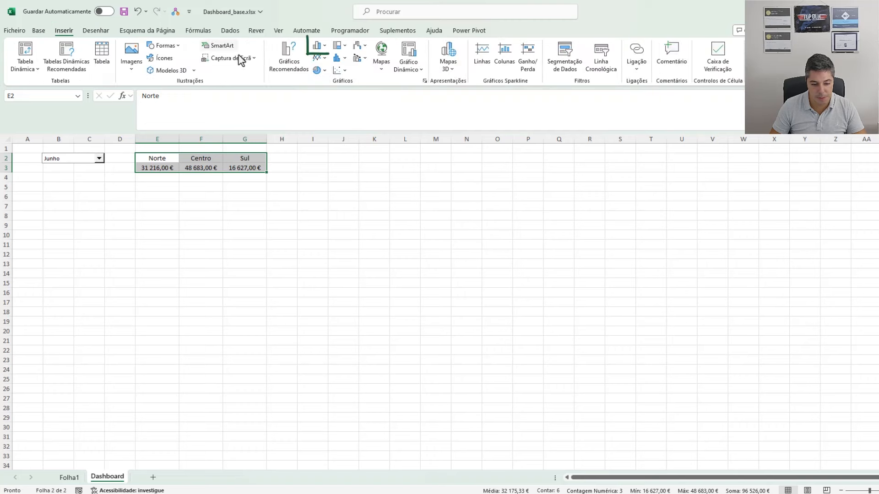
click(322, 46)
click(324, 79)
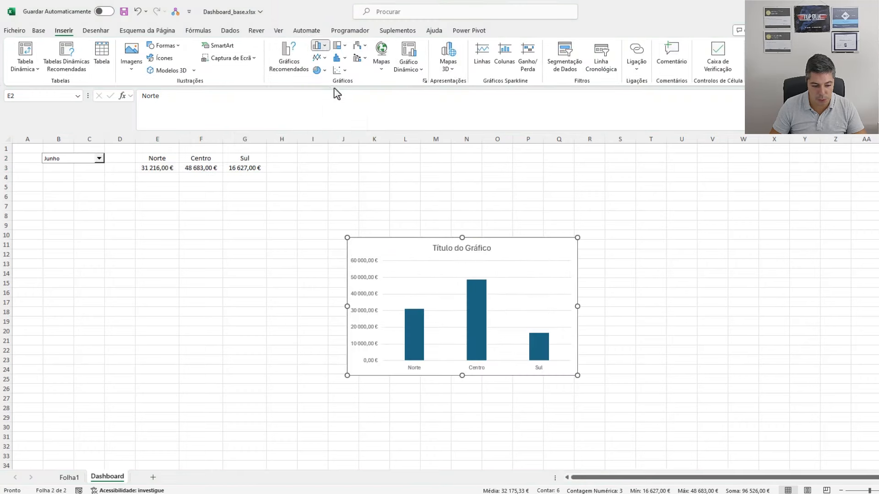
Step: Move the chart beneath the combo box and resize it to span columns B to G, down to row 19
drag(396, 257, 91, 188)
drag(271, 251, 267, 250)
drag(155, 320, 155, 326)
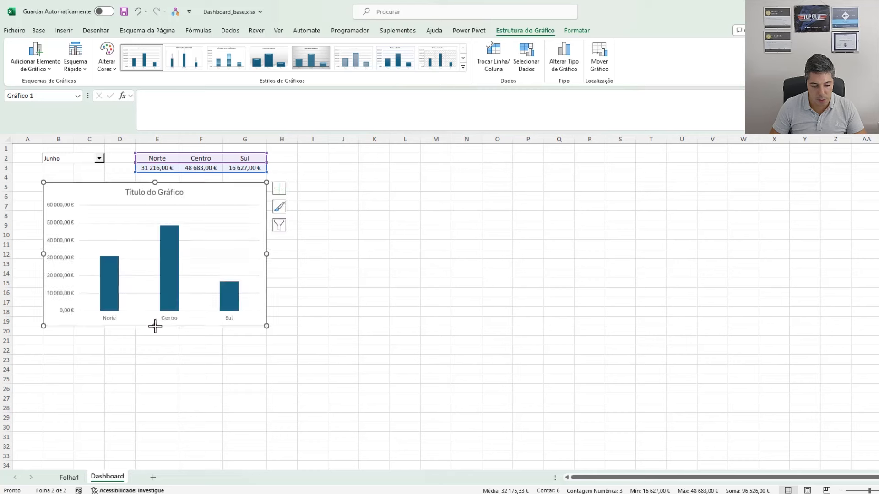
Step: Enter ="Indicadores de vendas para o mês de: "&ÍNDICE(A2:A13;B16) in cell C16 of Folha1 as dynamic title text
click(161, 194)
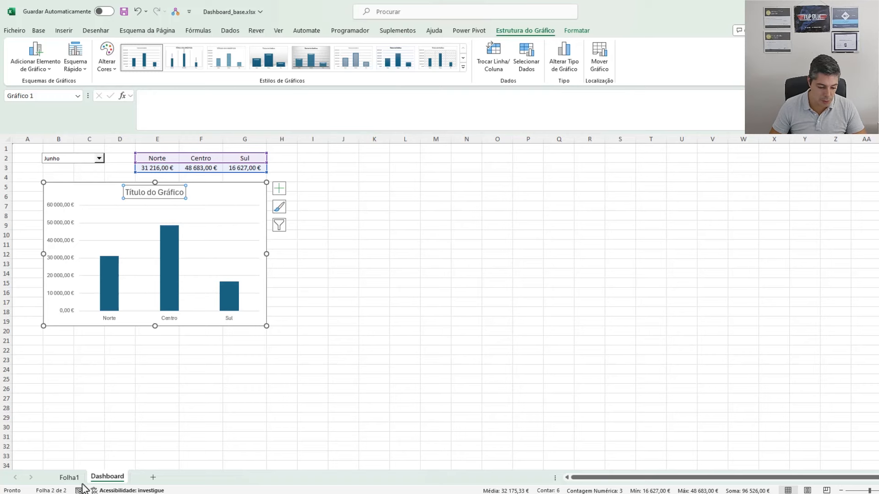
click(69, 479)
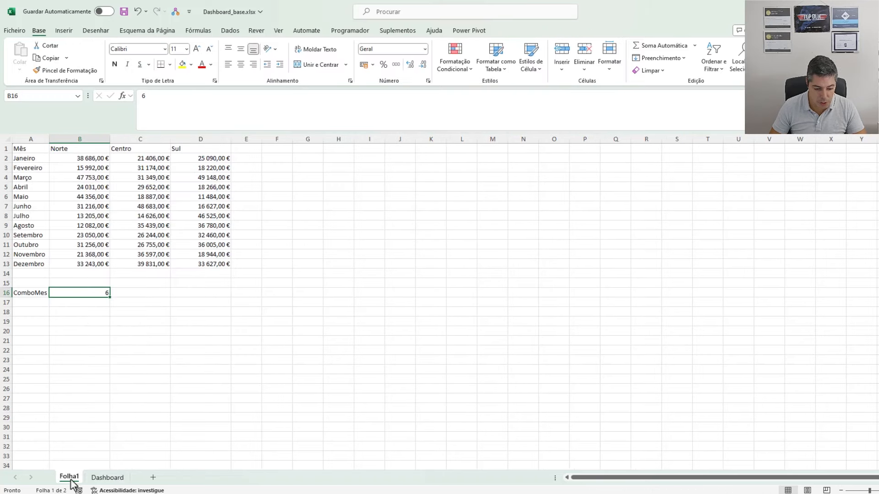
click(142, 293)
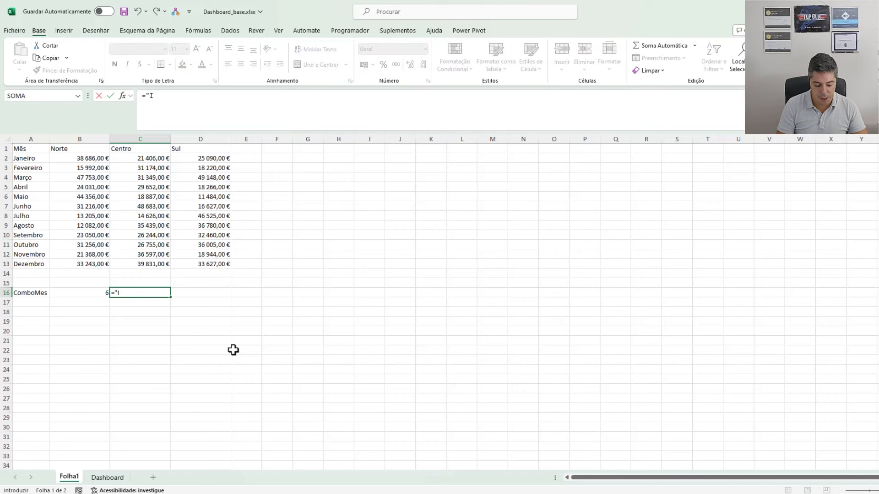
text("Indicadores de vendas para o mês de: "&)
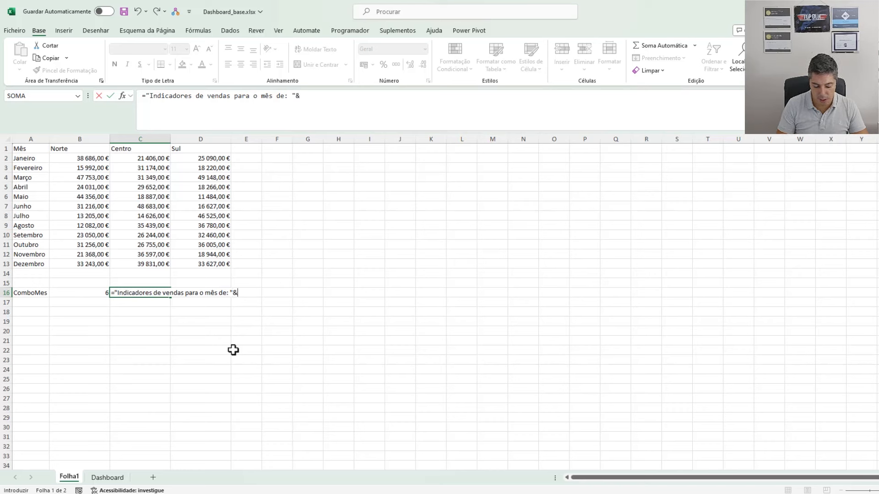
text(ÍNDICE()
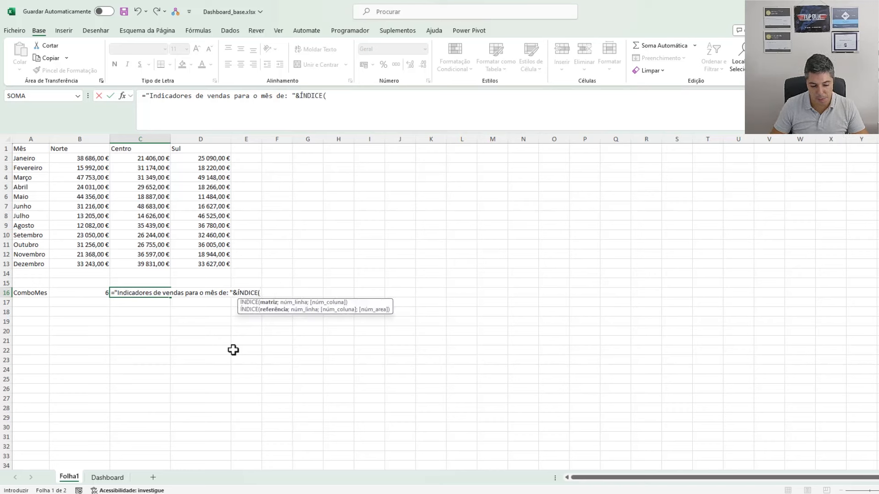
drag(35, 158, 44, 264)
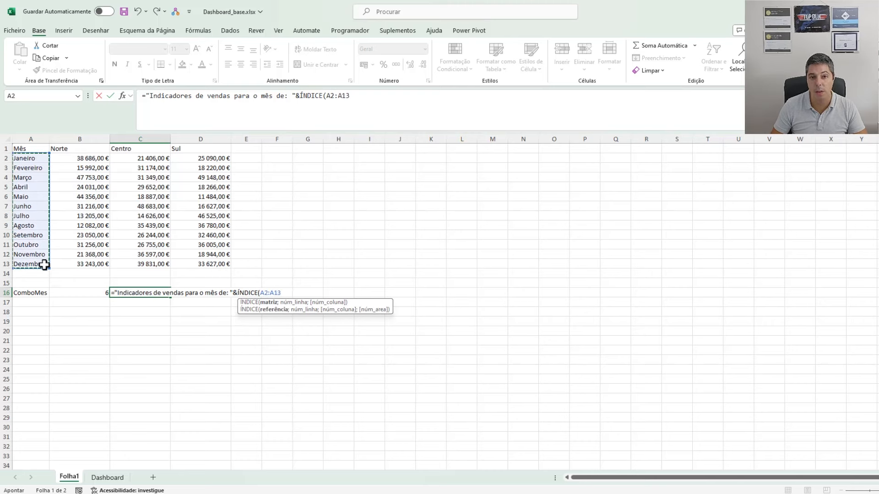
text(;)
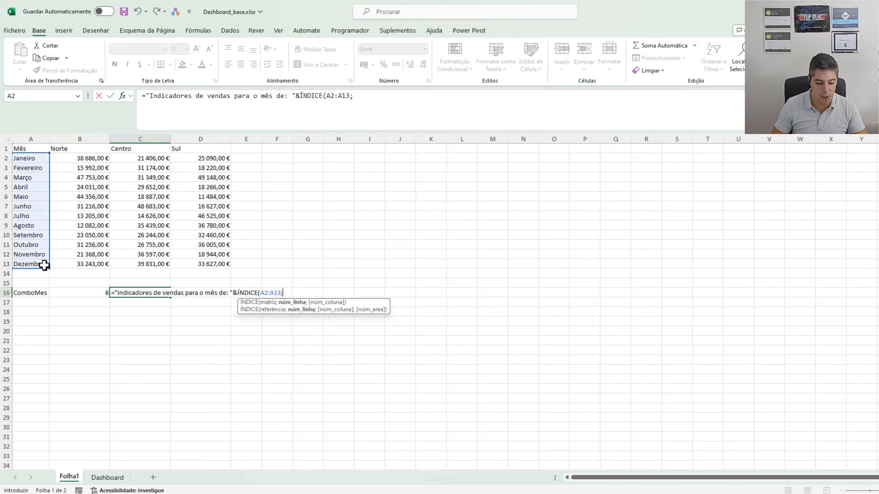
click(85, 293)
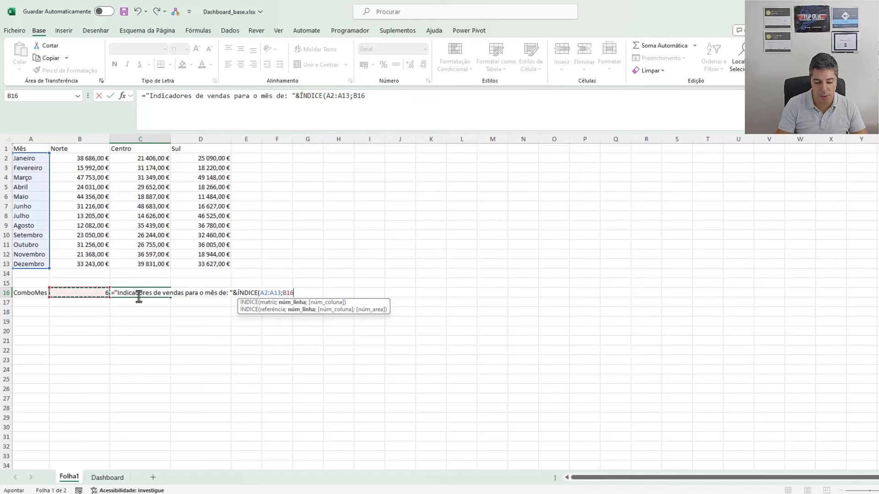
text())
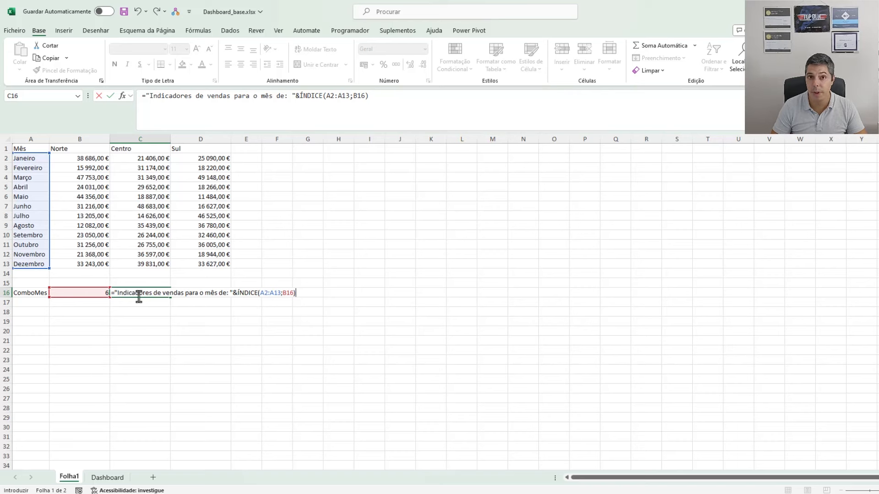
key(Return)
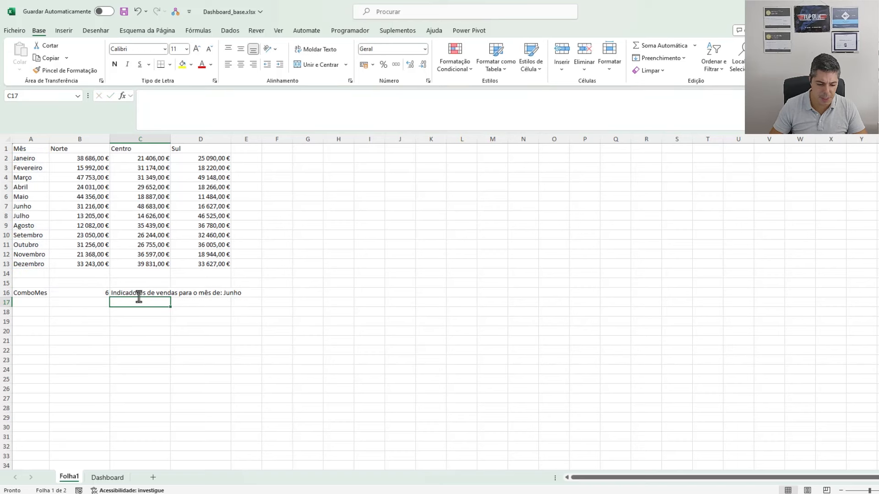
click(145, 293)
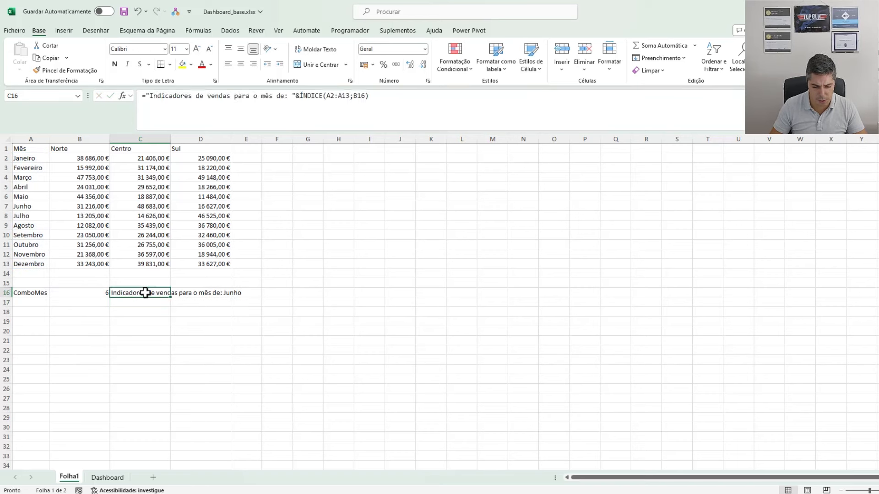
Step: Link the Dashboard chart's title to cell Folha1!$C$16 and test it by choosing Setembro in the month combo box
click(114, 477)
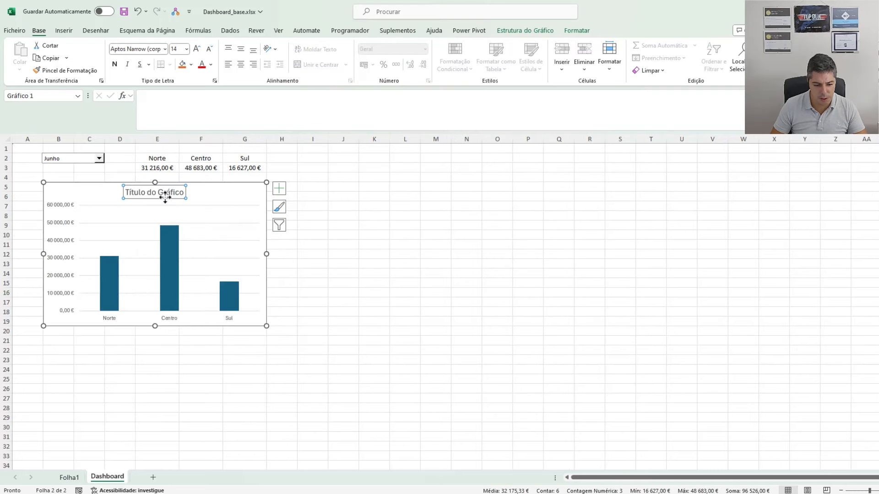
click(182, 106)
text(=)
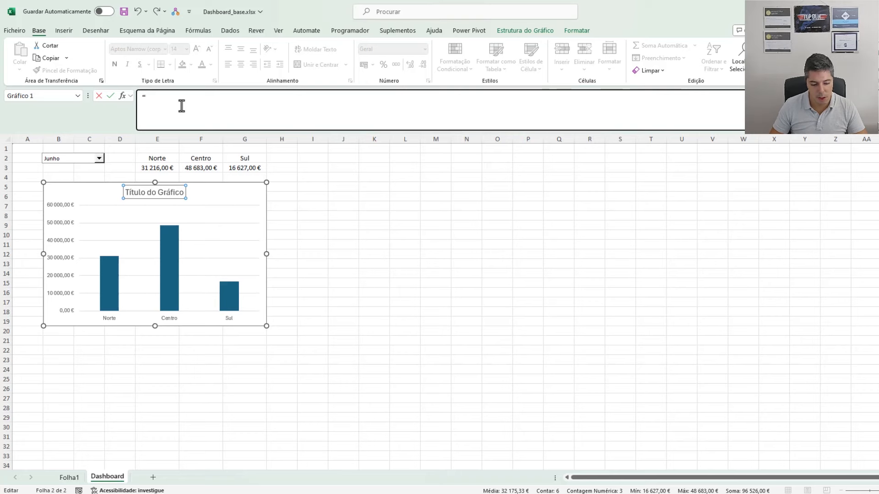
click(82, 479)
click(142, 295)
key(Return)
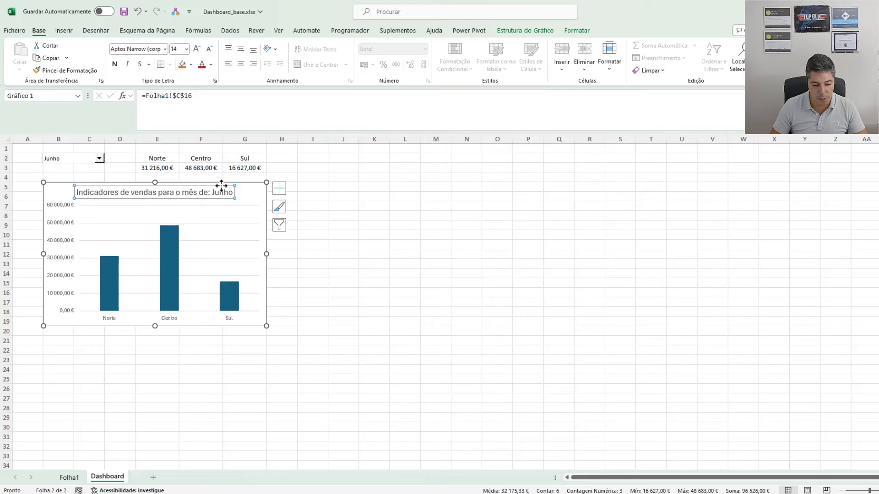
click(99, 158)
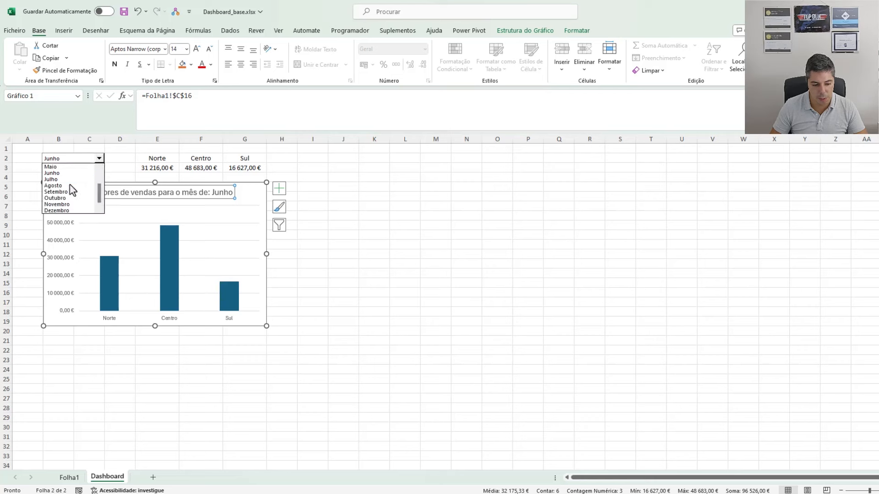
click(71, 197)
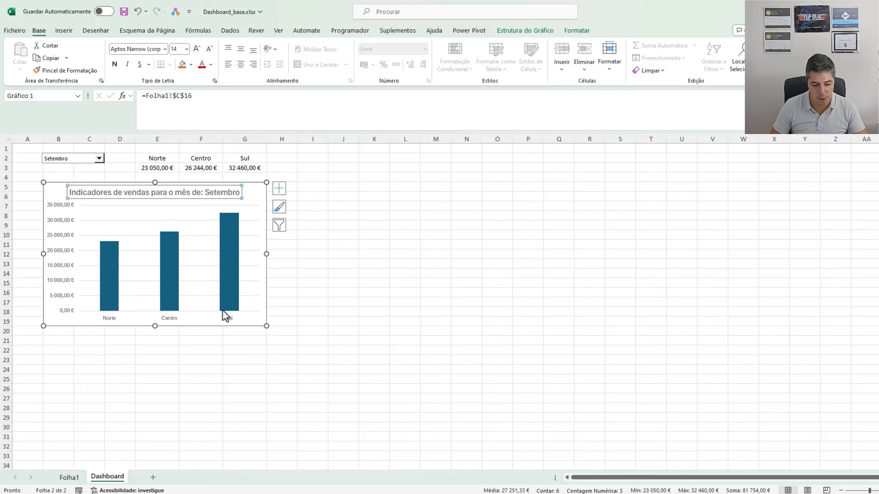
Step: Insert an option button form control over cell I3 on the Dashboard and trim its height to the row
click(361, 273)
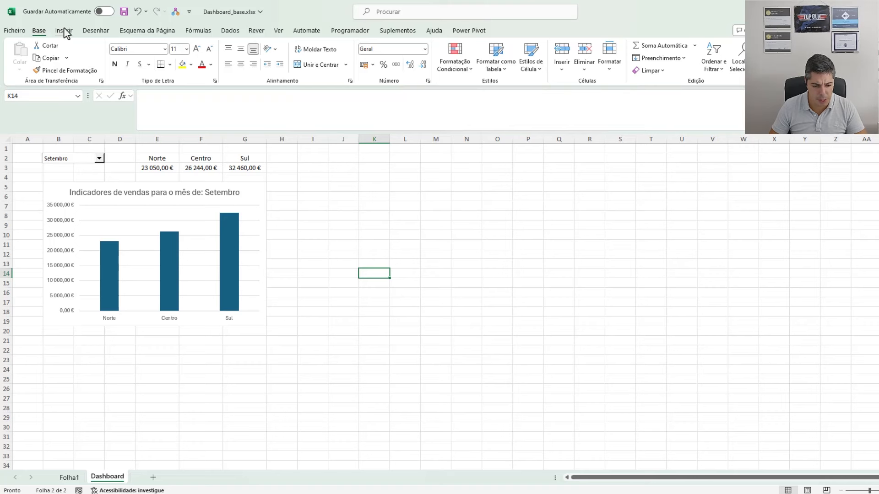
click(338, 32)
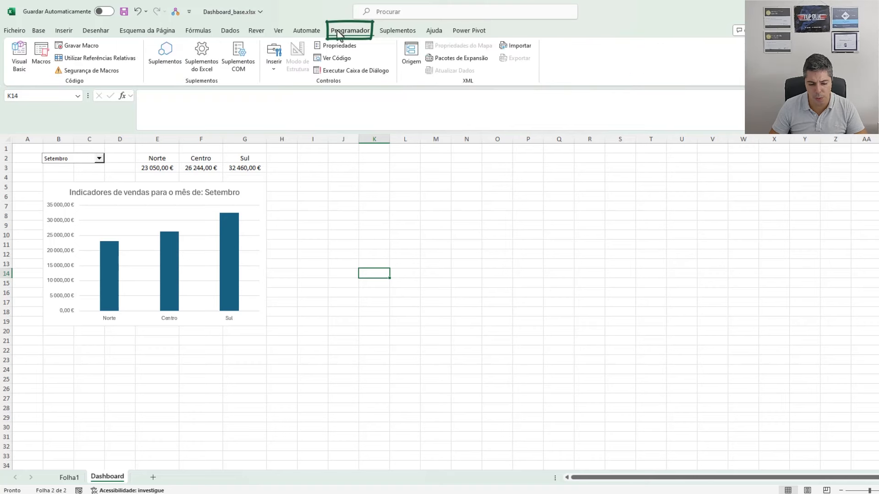
click(275, 67)
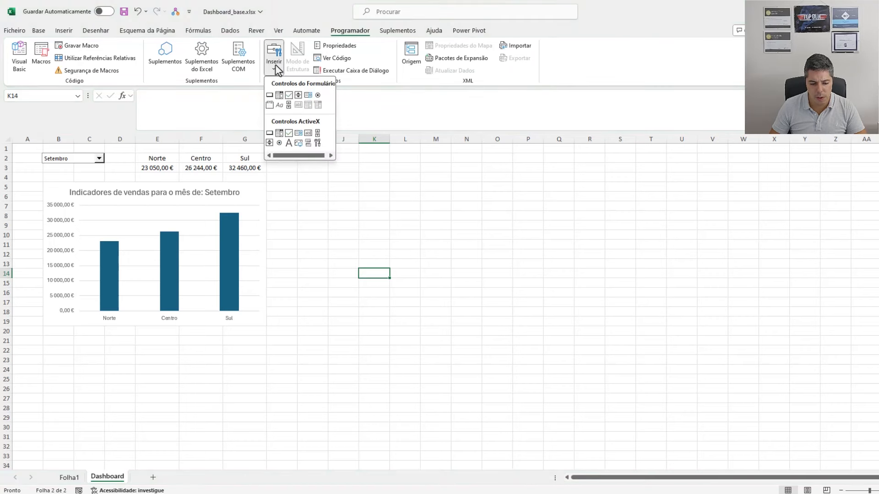
click(317, 96)
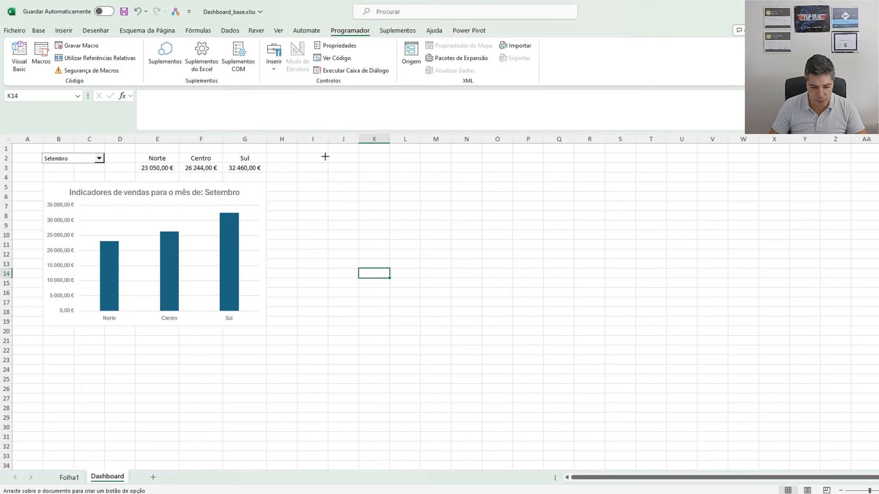
drag(297, 163, 329, 174)
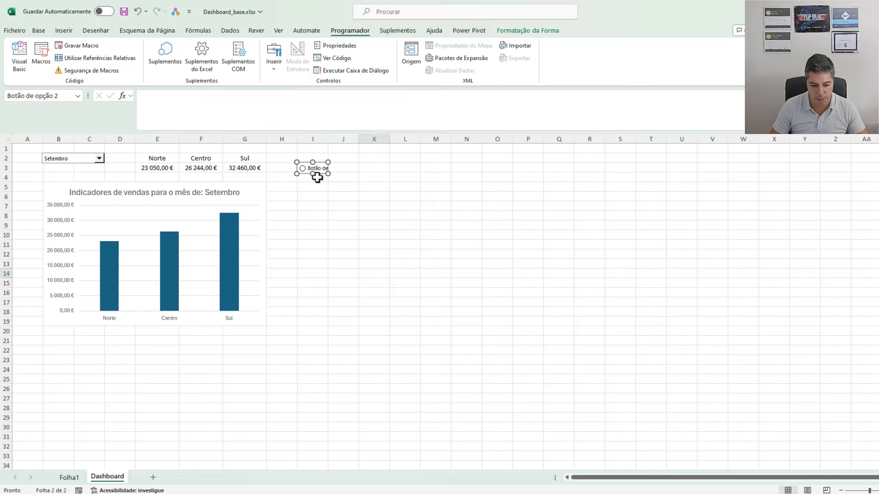
drag(314, 174, 314, 172)
Step: Replace the option button's caption with Norte
click(313, 168)
key(ctrl+a)
text(Norte)
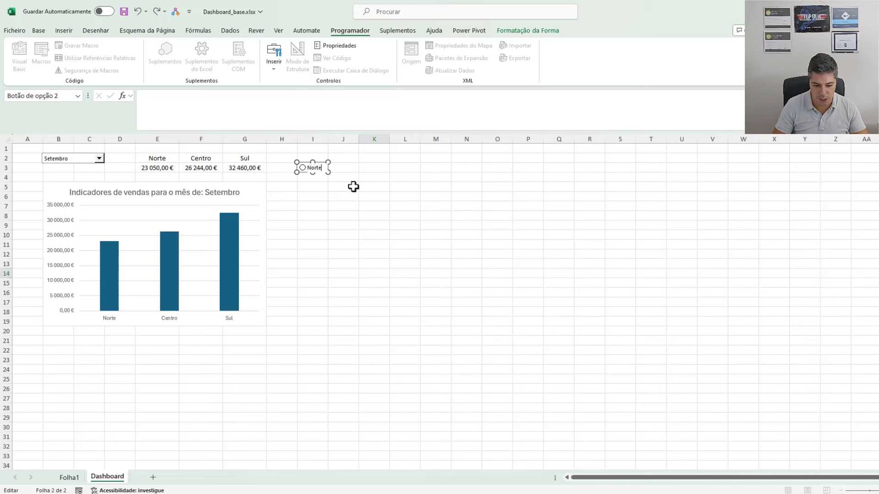
click(354, 187)
Step: Duplicate the Norte option button and place the copy beside it in cell J3
ctrl+click(324, 169)
right_click(324, 169)
key(Escape)
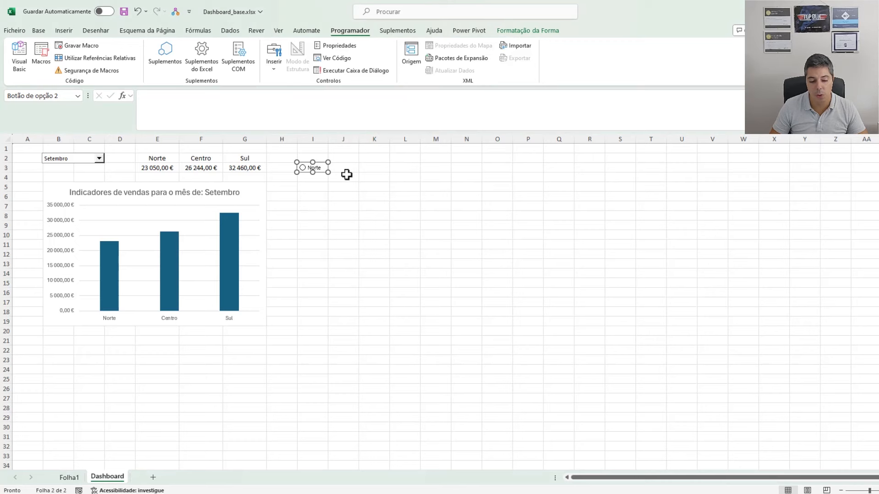
key(ctrl+d)
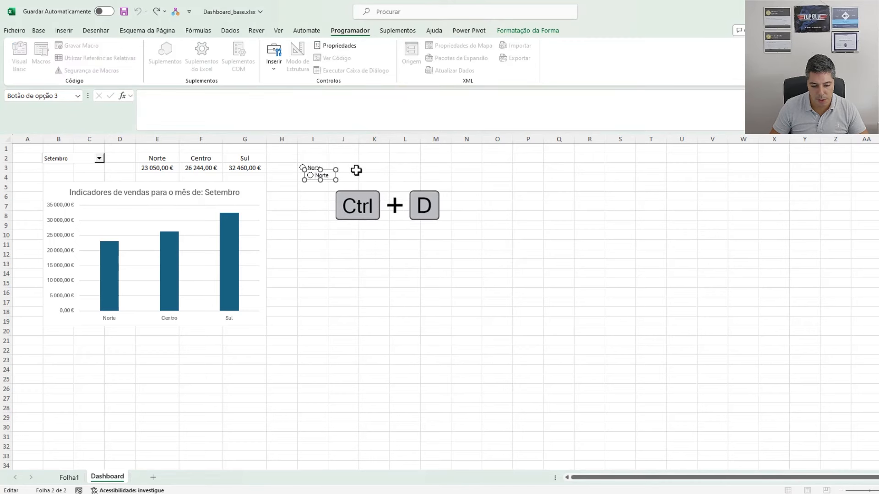
drag(331, 180, 356, 170)
key(alt)
key(Escape)
key(ctrl+y)
click(381, 167)
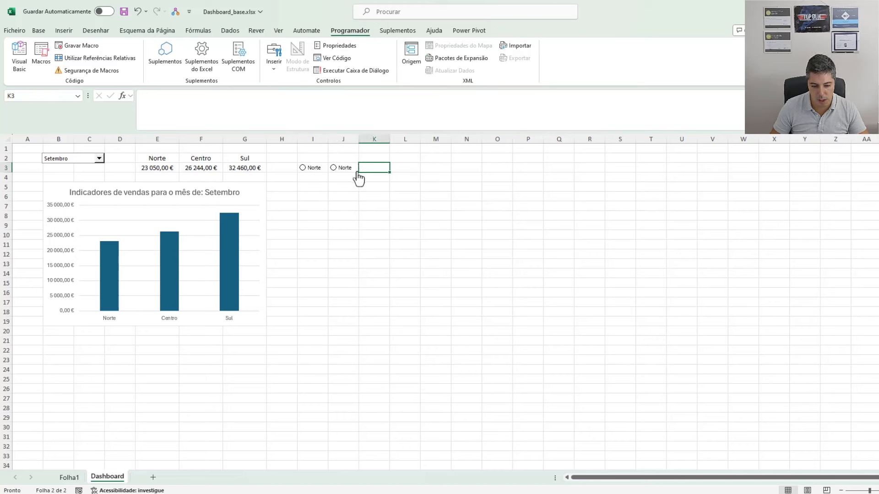
Step: Duplicate the second option button into cell K3 and widen columns I to K to spread the three buttons
right_click(357, 178)
key(Escape)
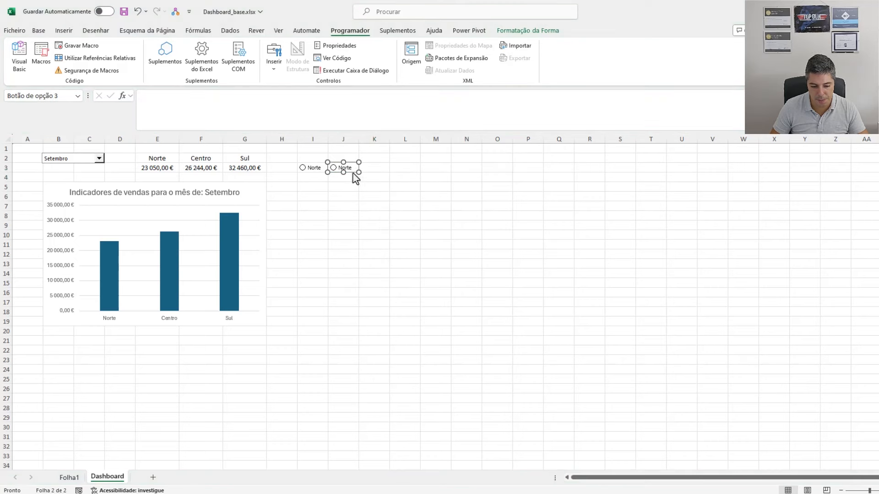
key(ctrl+d)
drag(358, 179, 382, 171)
click(437, 196)
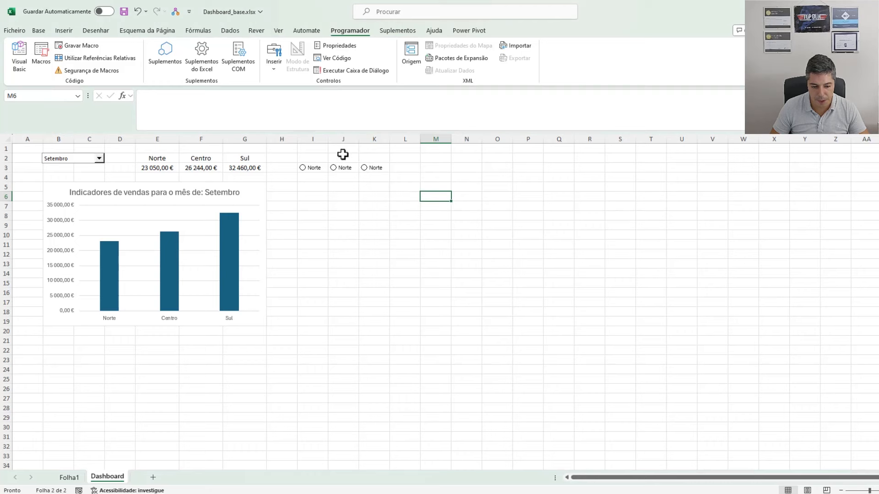
drag(316, 139, 369, 138)
click(520, 196)
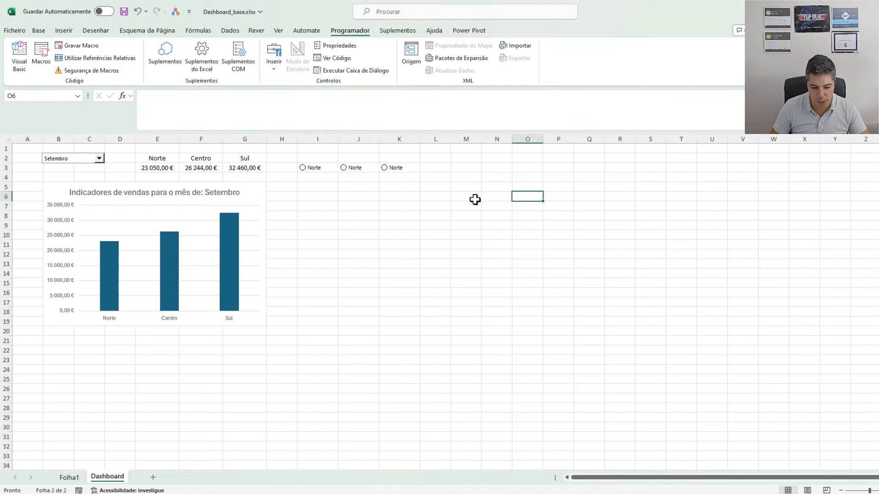
Step: Rename the second option button Centro and the third one Sul
right_click(354, 170)
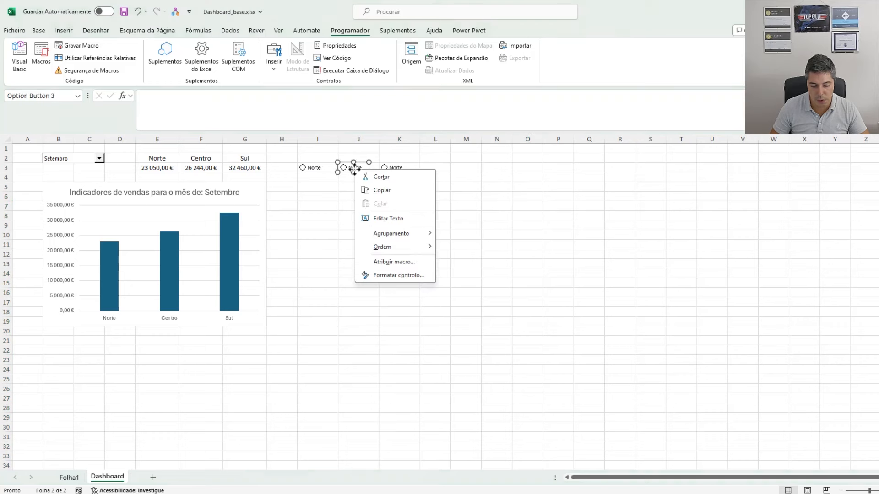
click(389, 218)
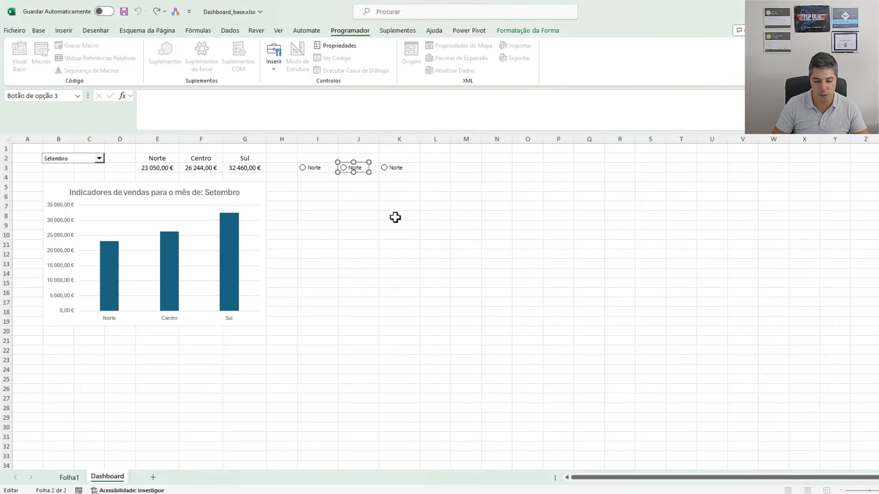
text(Centro)
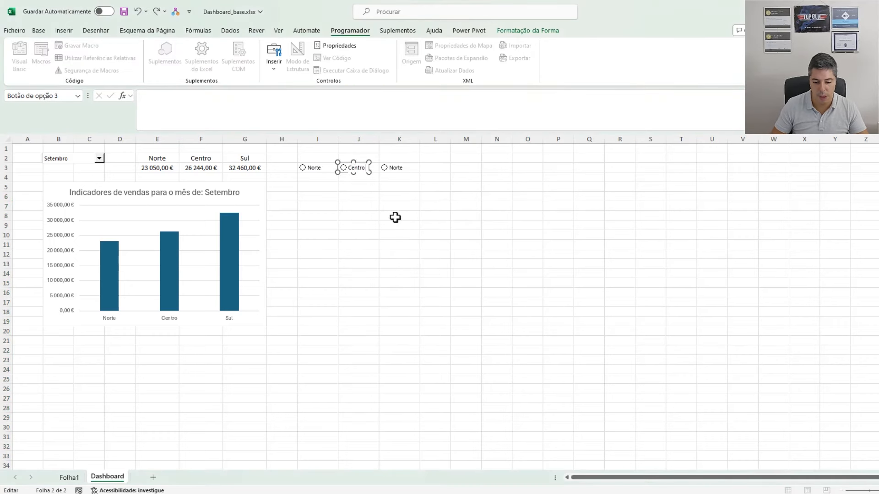
right_click(400, 168)
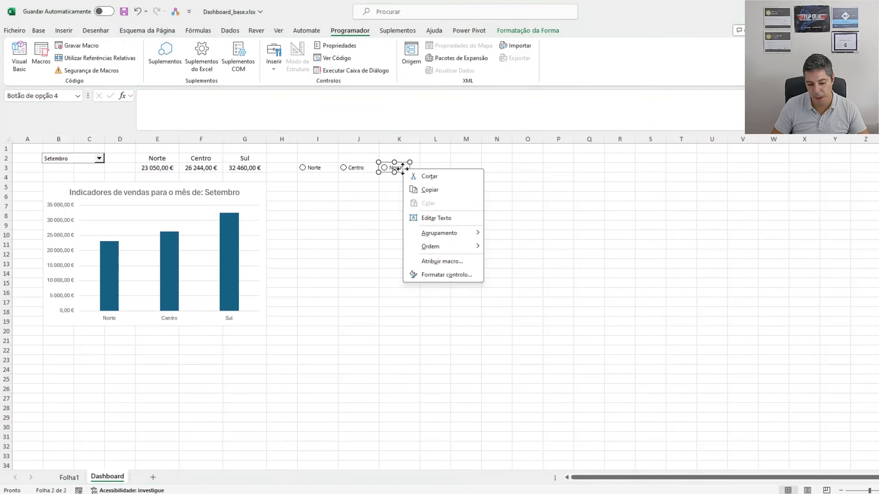
click(430, 219)
key(ctrl+a)
text(S)
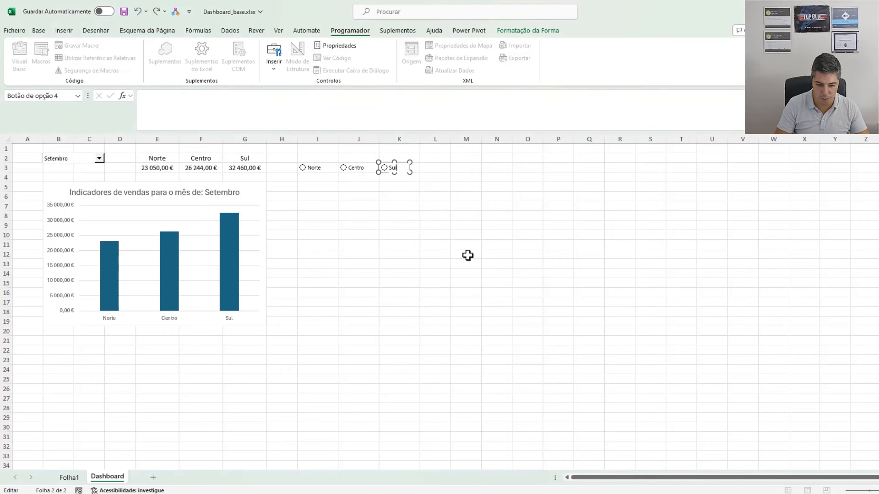
click(547, 207)
Step: Set the Norte option button's cell link to Folha1!$B$17 in its control format settings
right_click(320, 173)
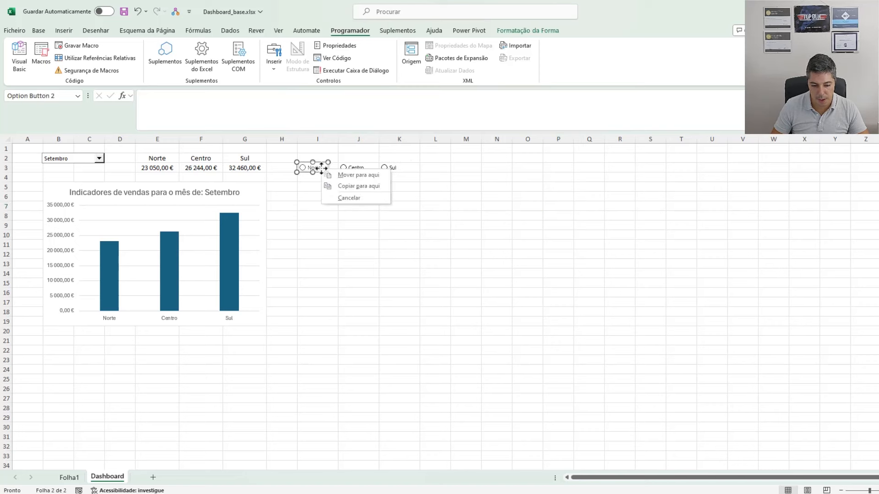
key(Escape)
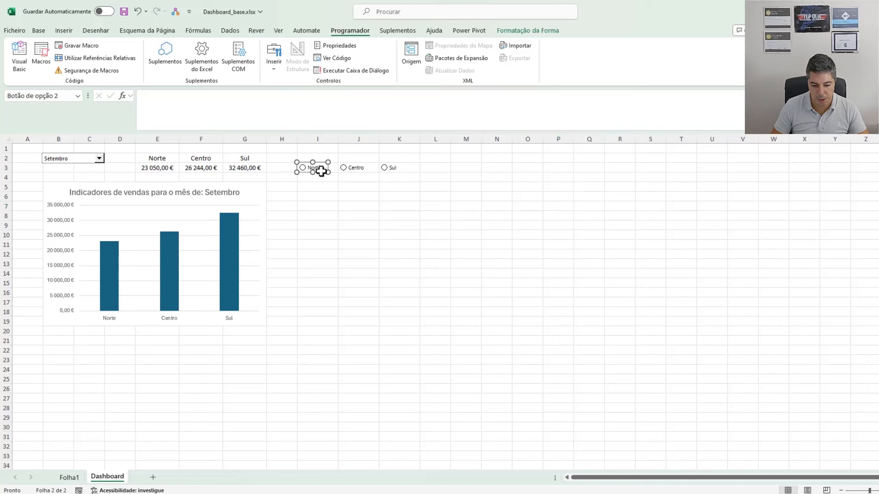
right_click(320, 170)
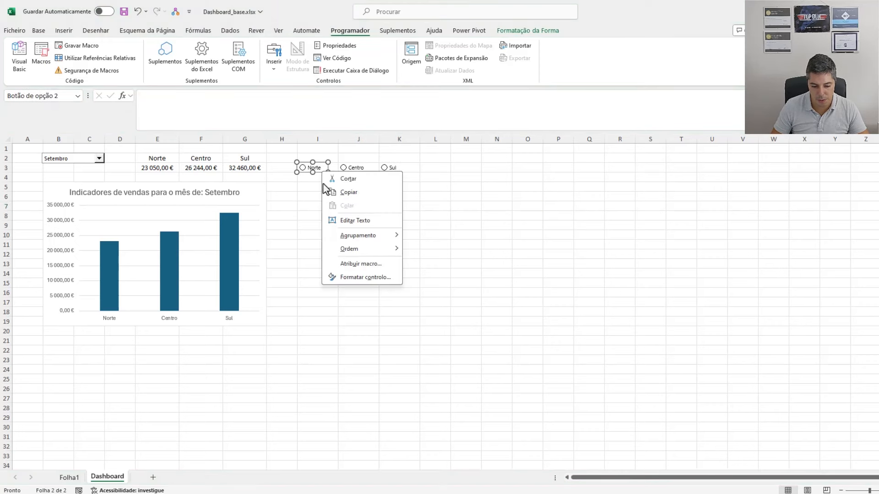
click(367, 278)
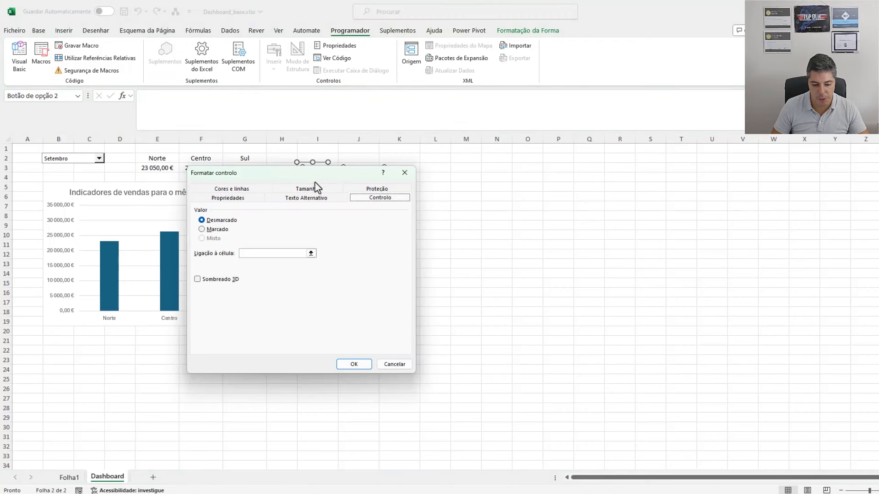
drag(315, 173, 376, 174)
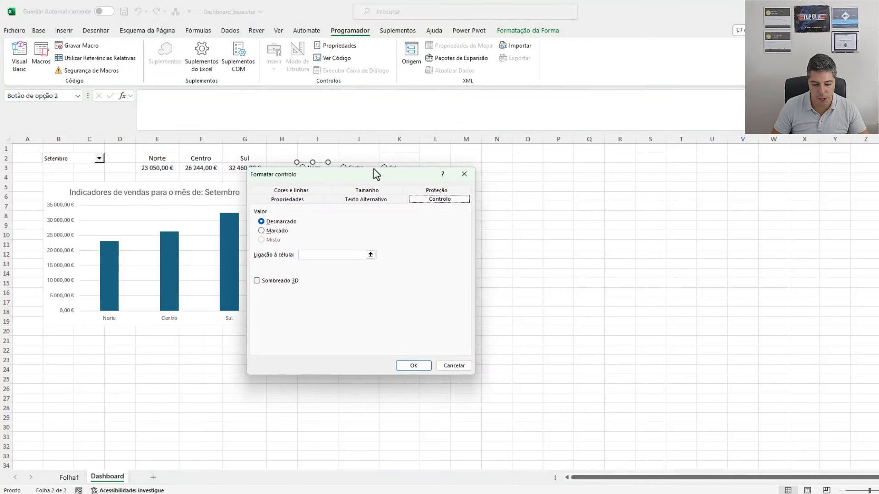
click(371, 255)
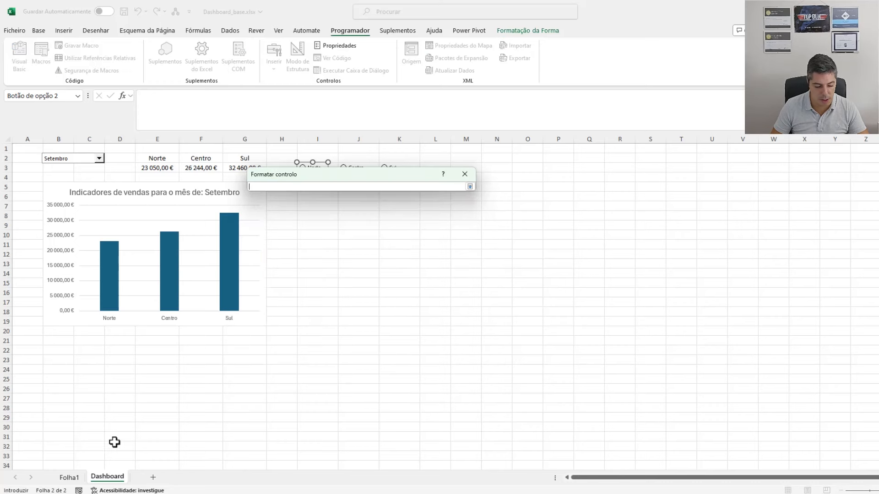
click(69, 478)
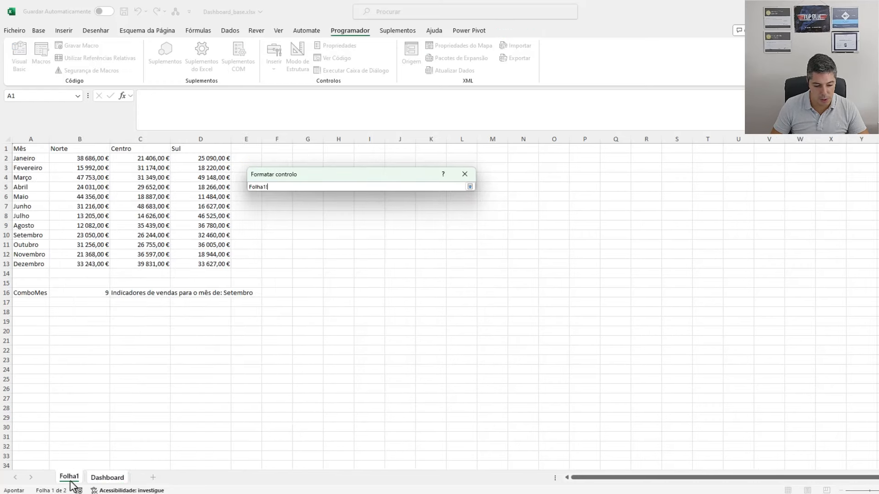
click(97, 304)
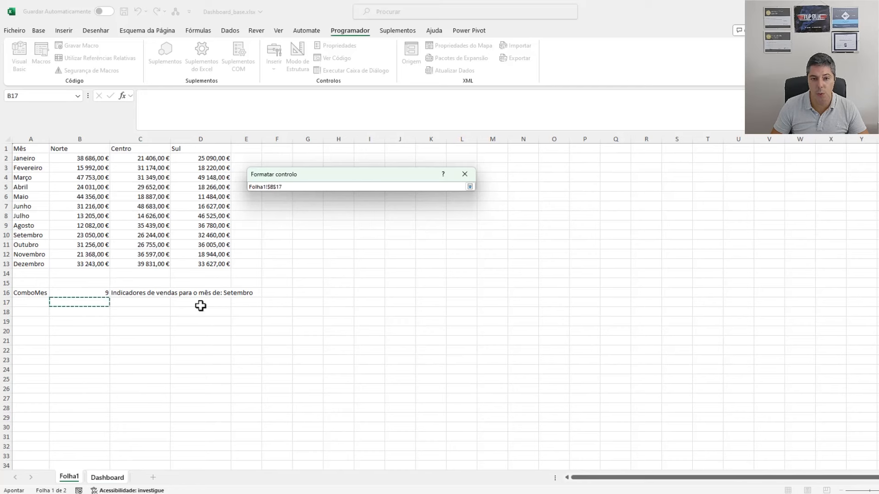
click(469, 186)
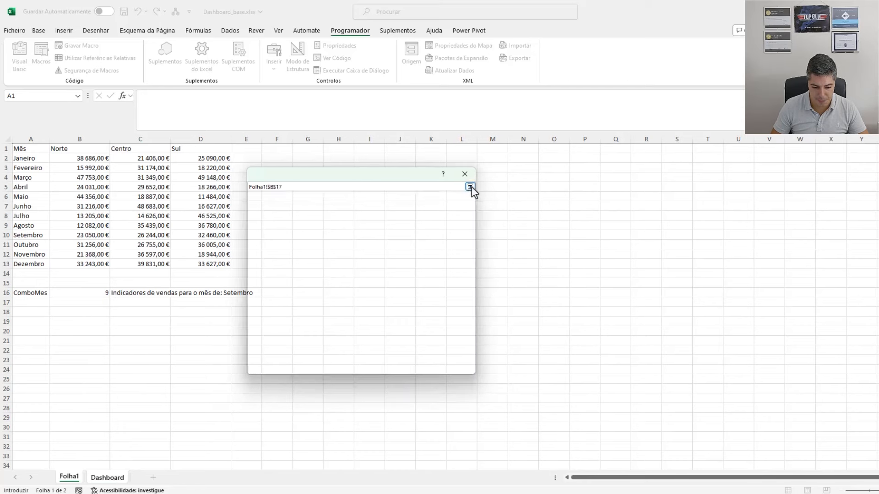
click(412, 368)
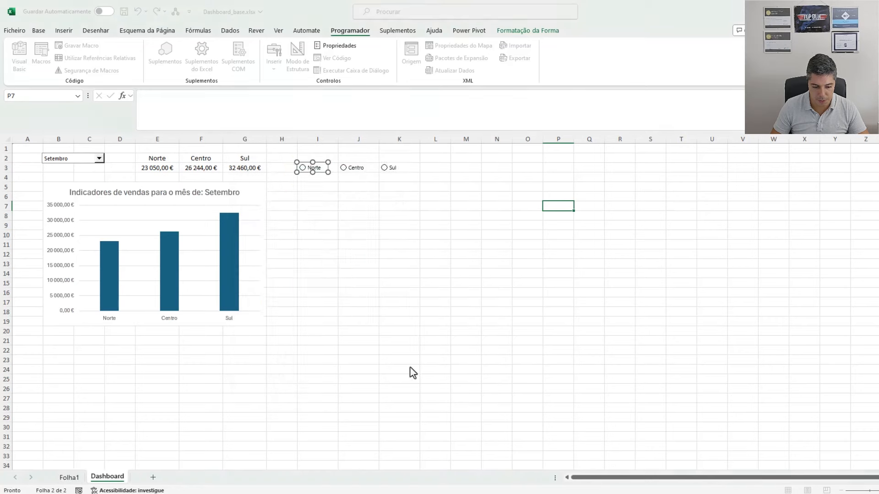
Step: Choose the Centro option button and check the linked cell B17 on Folha1
click(344, 168)
click(68, 477)
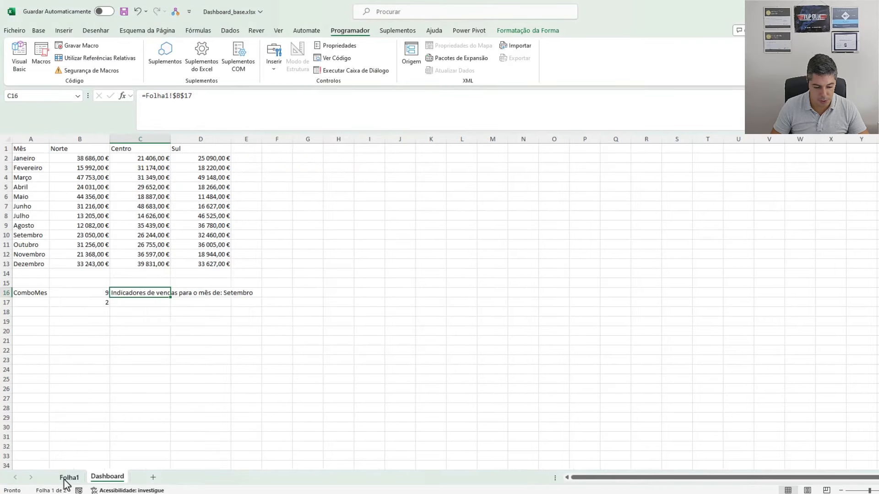
click(99, 303)
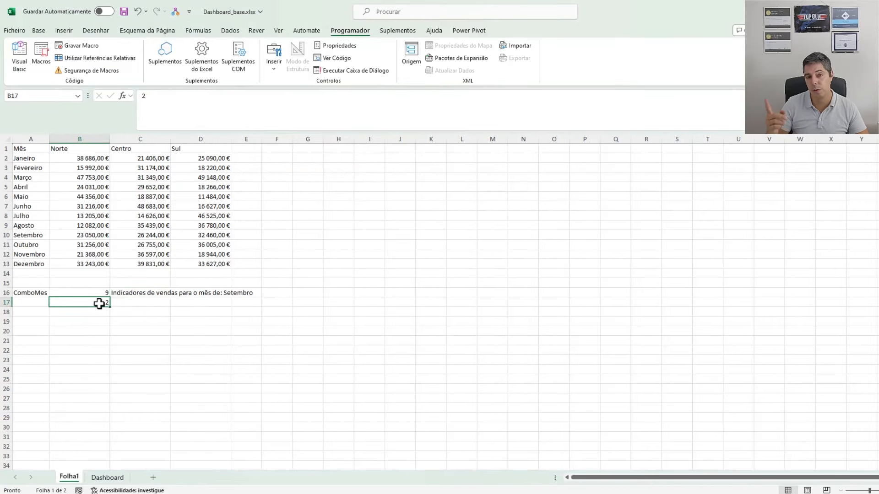
Step: Label the linked cell by entering OptZona in cell A17 of Folha1
click(30, 301)
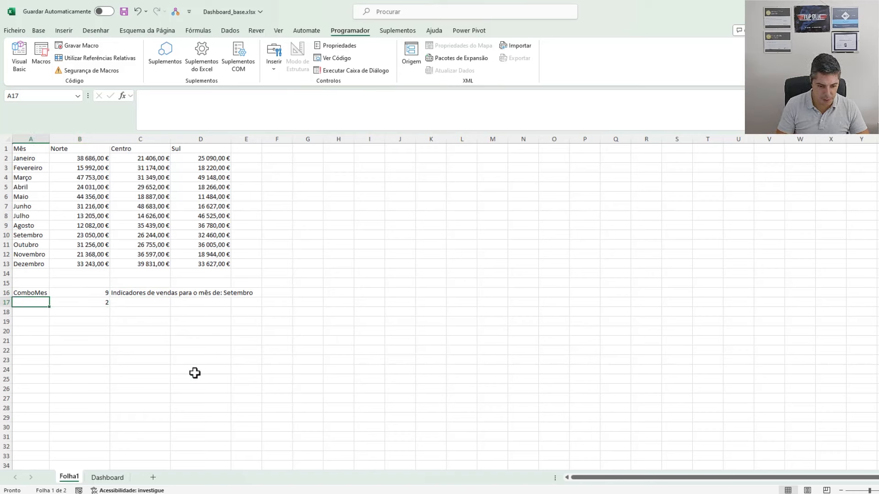
text(Opt)
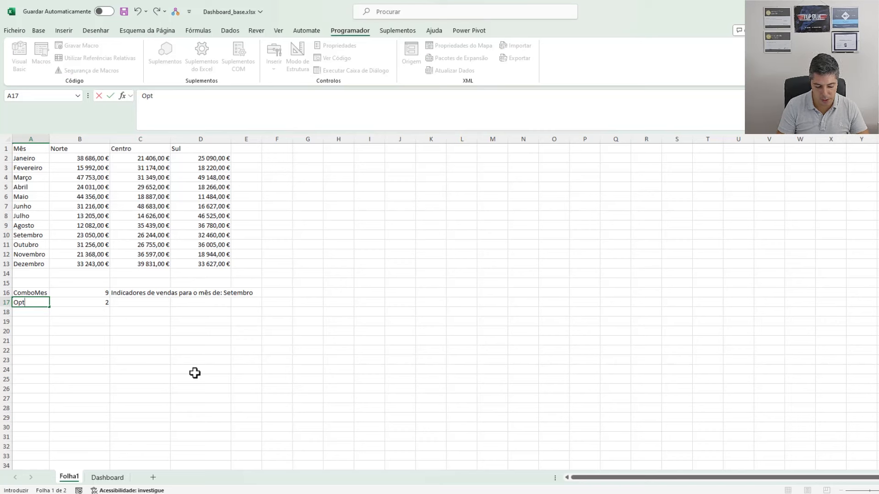
key(Return)
Step: Copy the text of the month title formula in C16 on Folha1 into cell C17
key(Up)
key(Up)
key(Right)
key(Right)
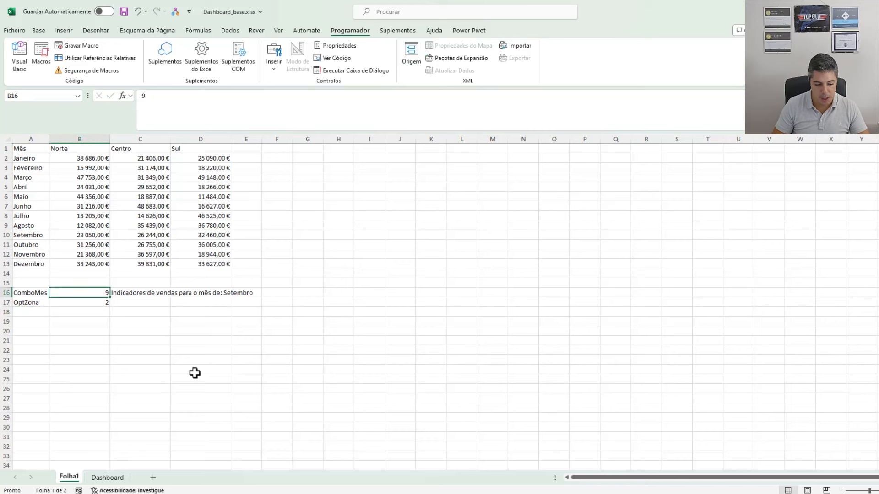
drag(376, 95, 131, 82)
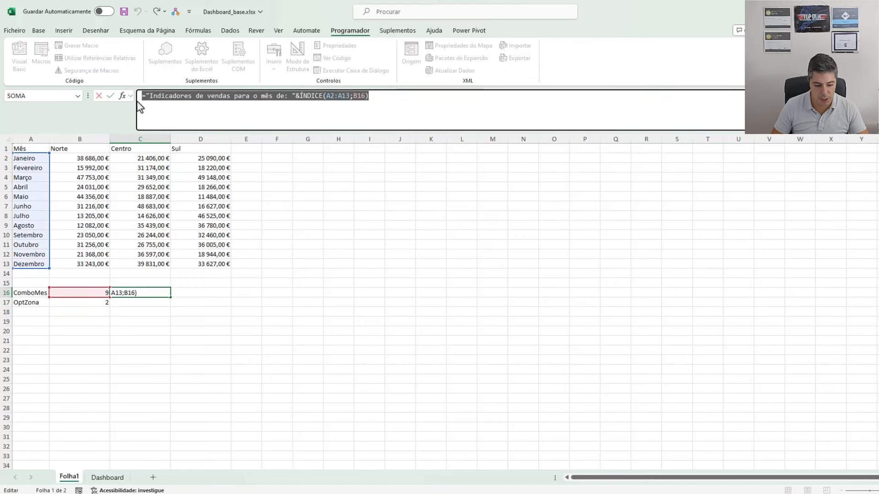
key(Return)
click(163, 102)
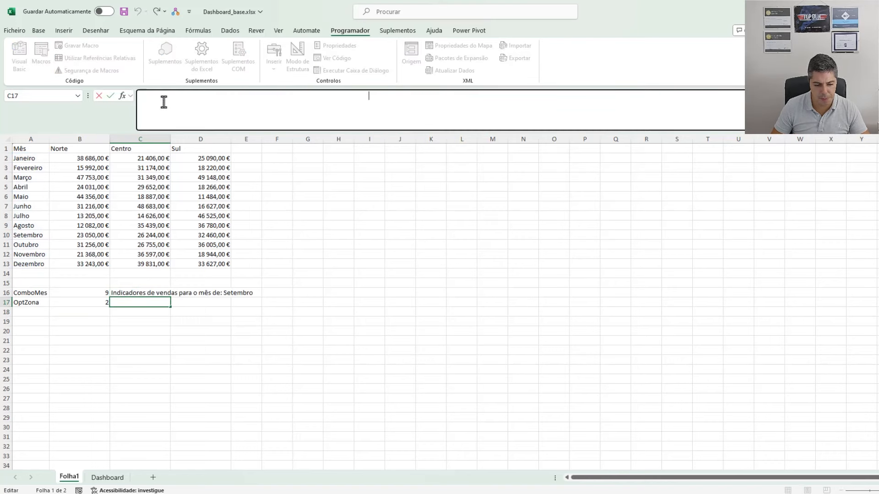
key(ctrl+v)
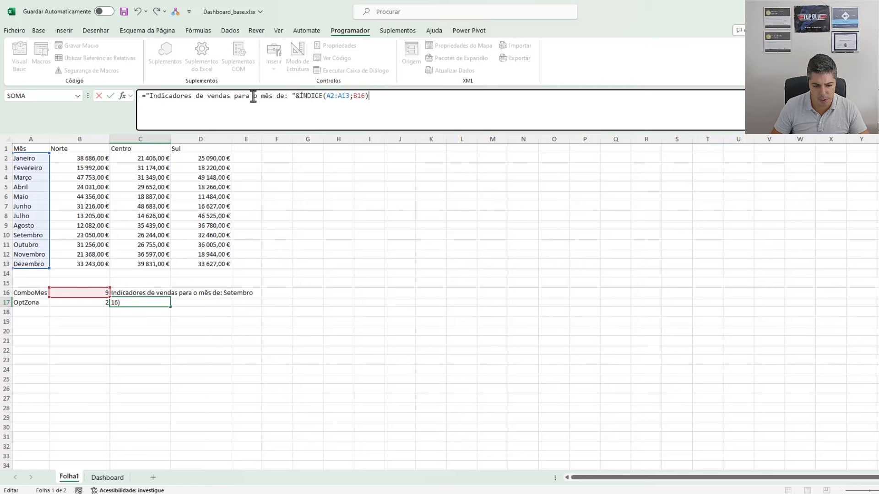
Step: Change the C17 formula to ="Indicadores de vendas para a zona: "&ÍNDICE(B1:D1;1;B17)
drag(255, 97, 280, 98)
text(a zona)
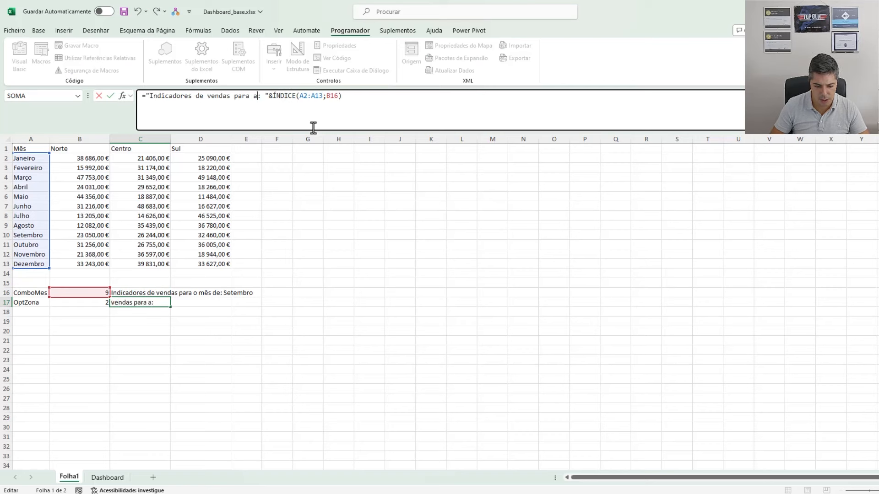
double_click(330, 96)
drag(69, 147, 202, 146)
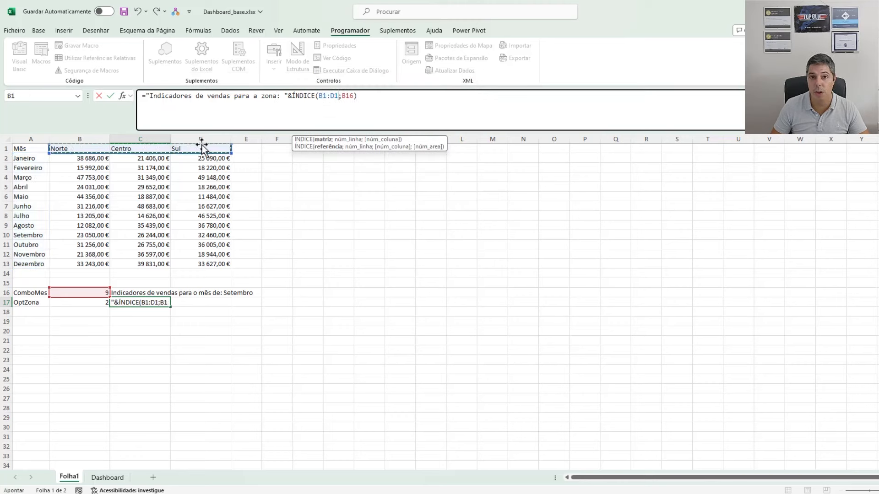
double_click(346, 96)
text(1)
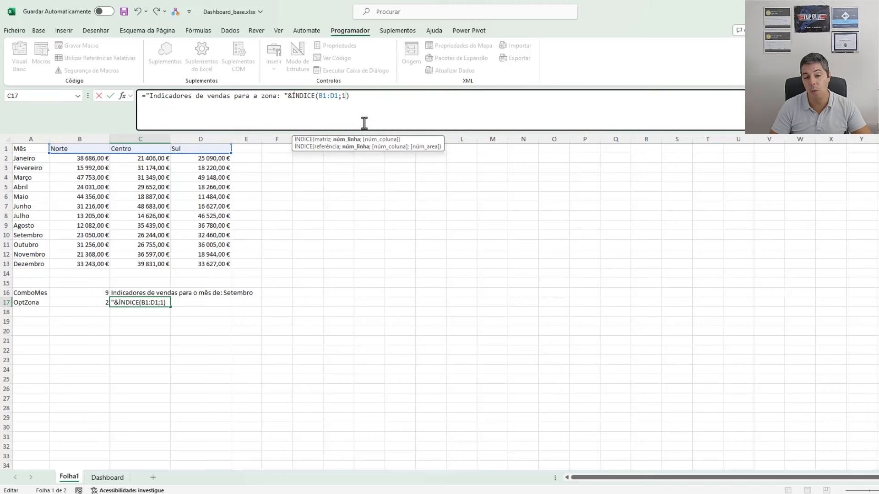
text(;)
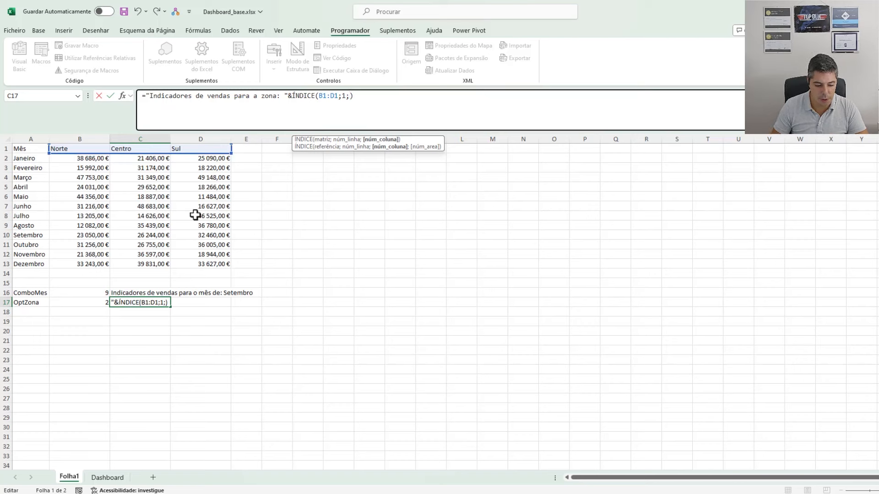
click(96, 300)
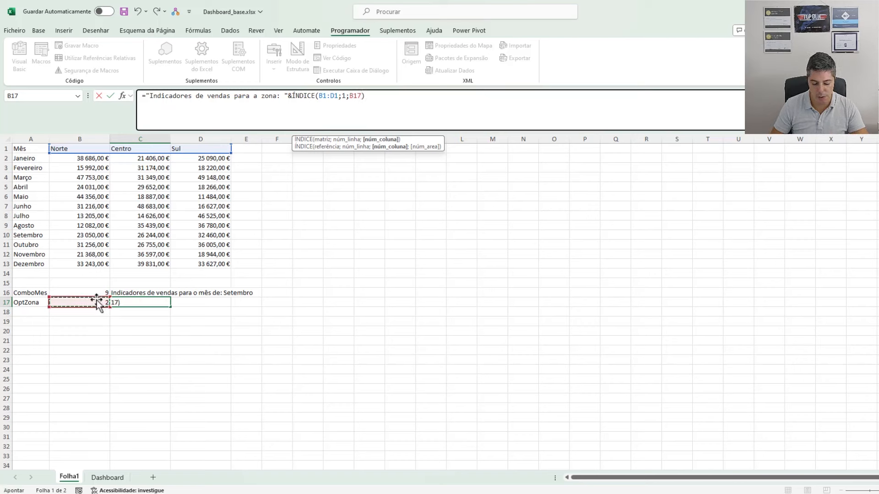
text())
key(Return)
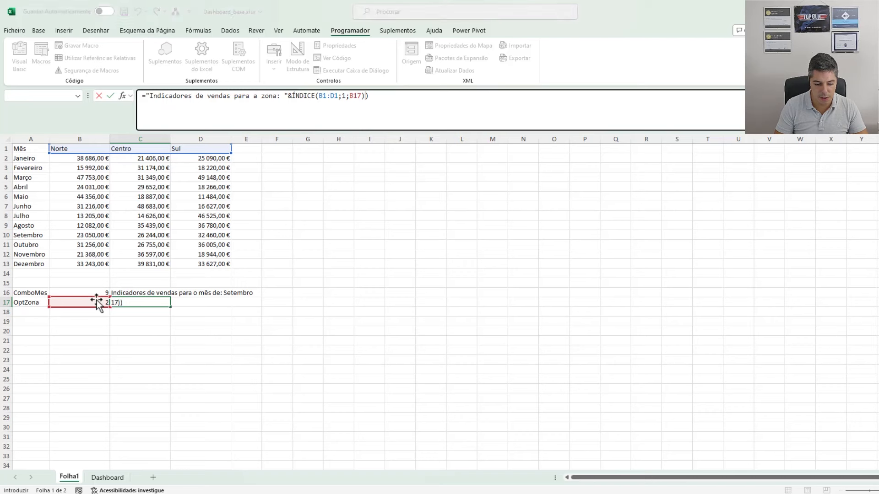
click(492, 293)
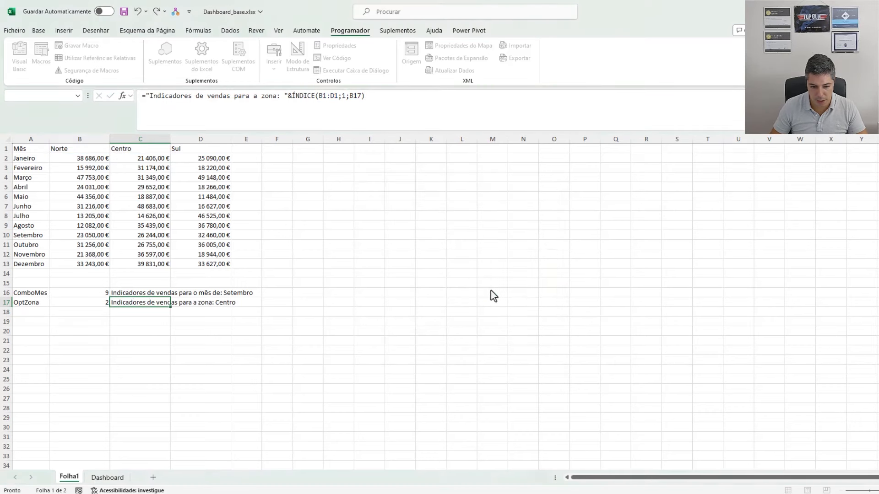
click(146, 300)
Step: Copy the month list A1:A13 on Folha1 to G1 and widen column G to fit the names
click(107, 477)
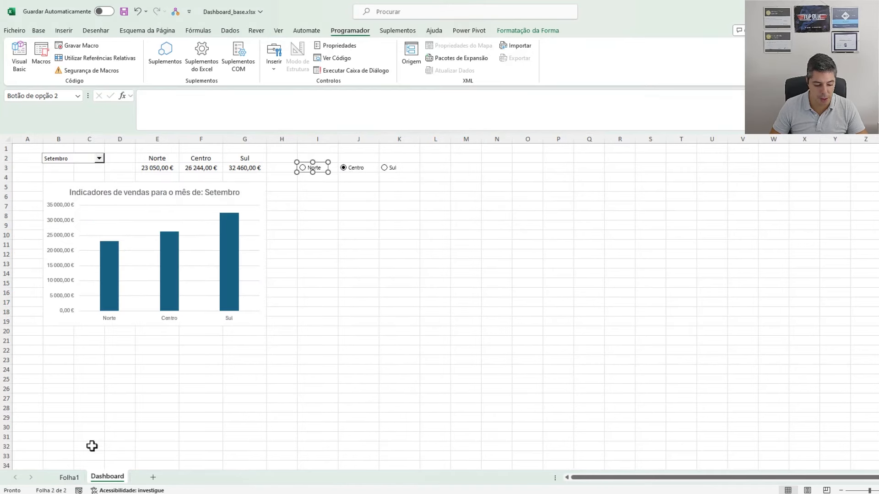
click(69, 478)
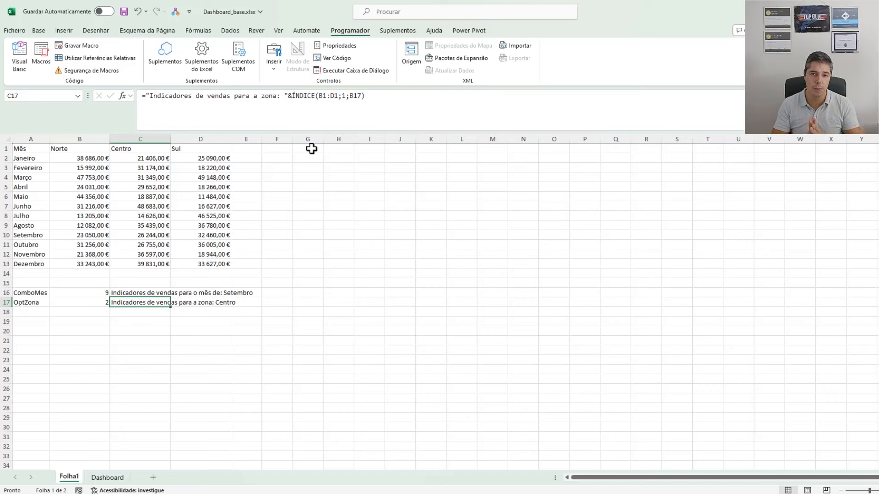
drag(24, 147, 30, 271)
key(ctrl+c)
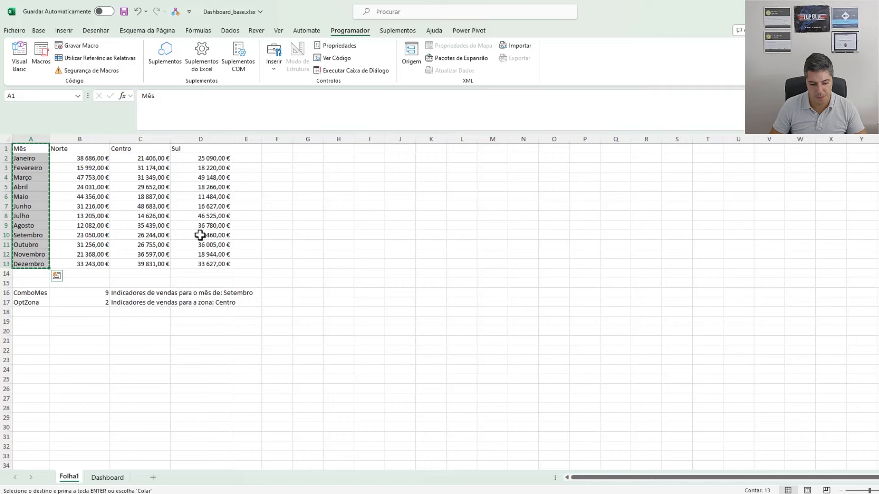
click(313, 147)
key(ctrl+v)
key(Escape)
drag(323, 139, 333, 139)
Step: Enter =ÍNDICE(B1:D13;0;B17) in H1 to return the selected zone's whole column
click(339, 147)
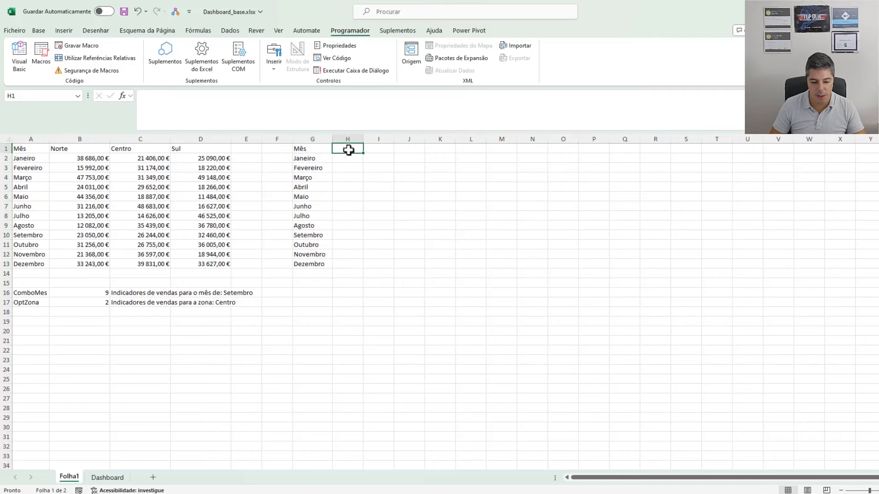
text(=ín)
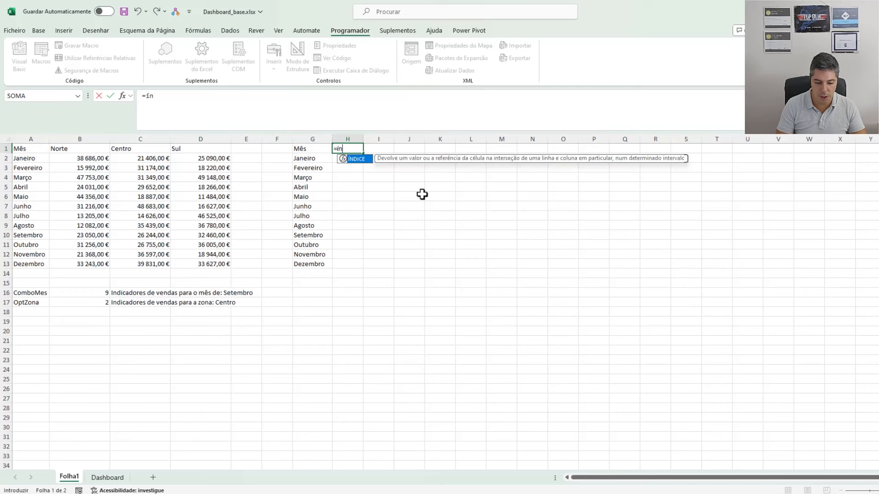
key(Tab)
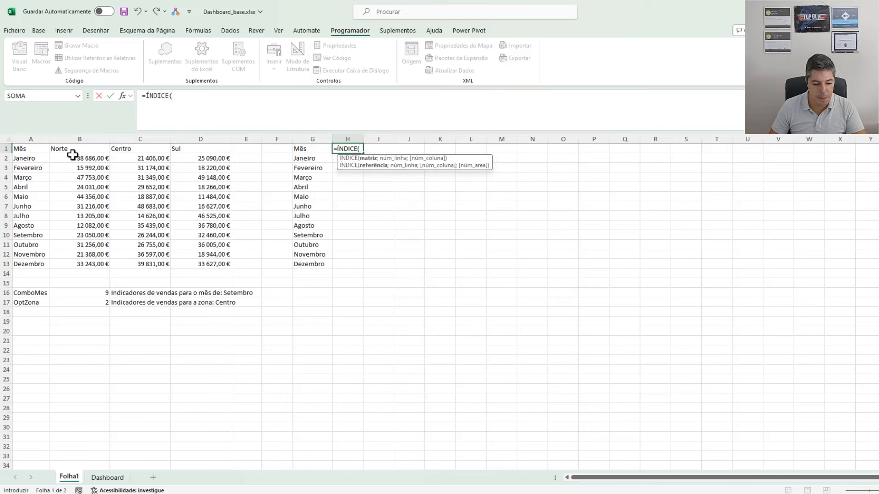
drag(69, 149, 221, 266)
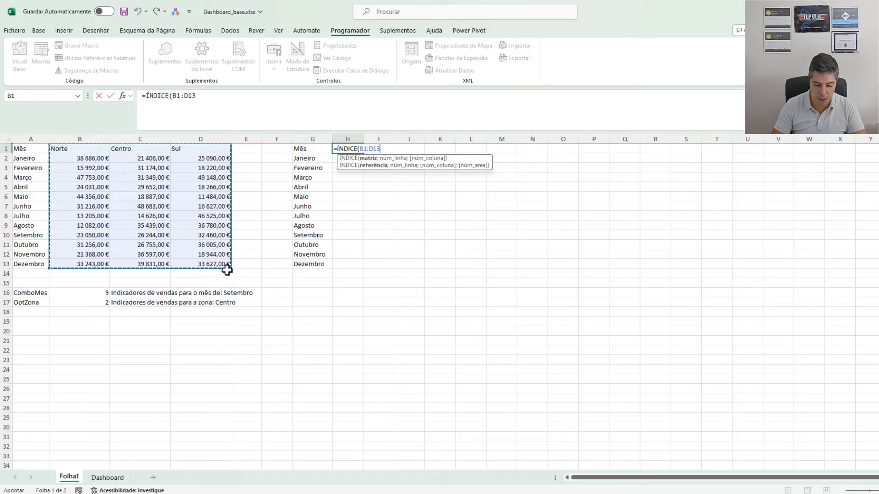
text(;)
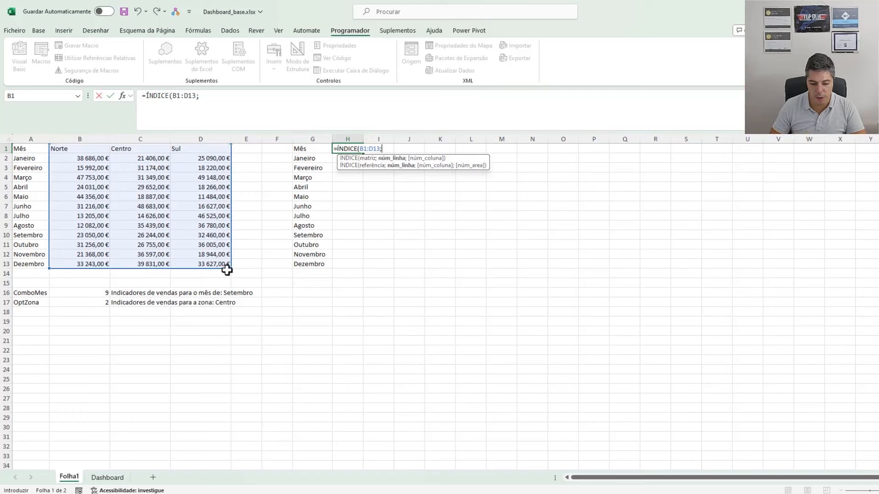
text(0;)
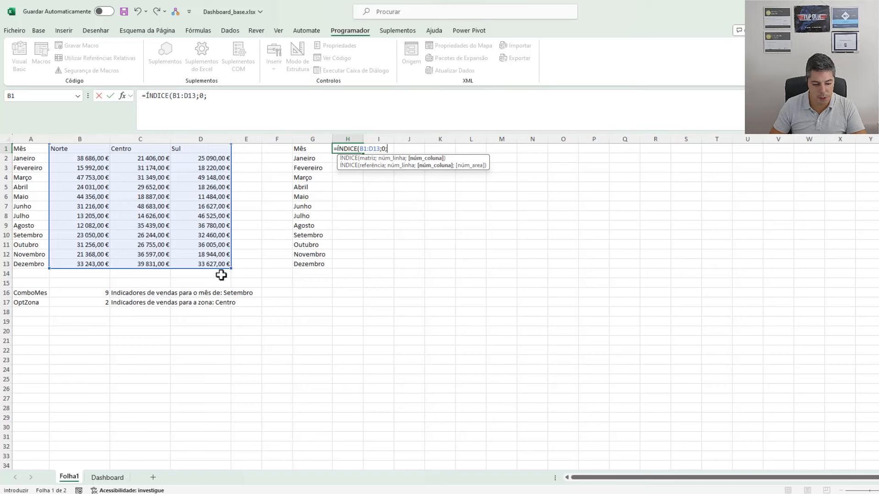
click(92, 304)
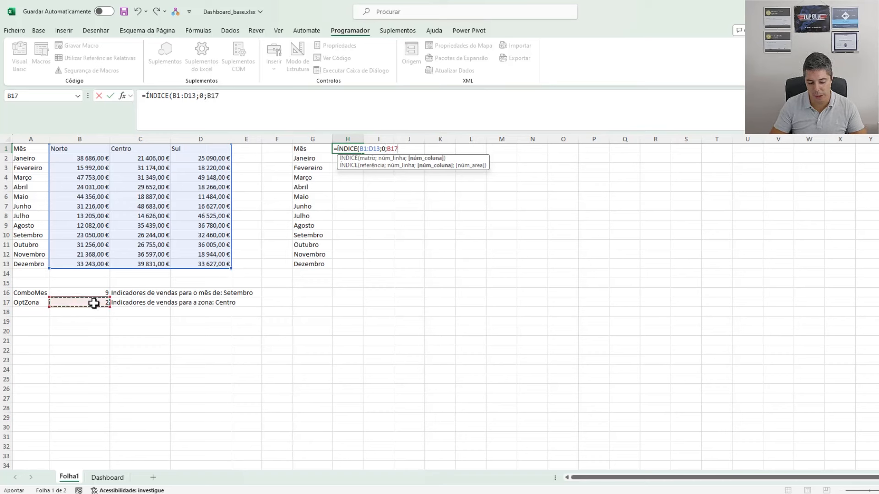
text())
key(Return)
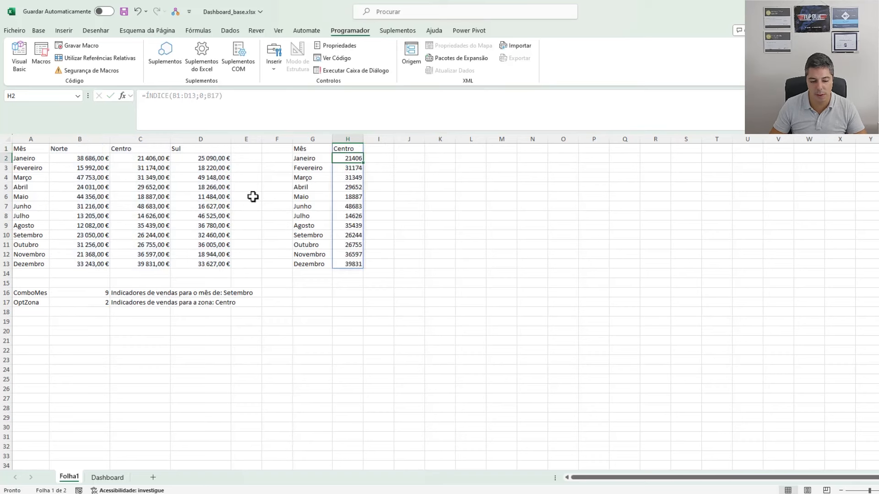
Step: Copy the formatting of the Norte column, B1:B13, onto H1:H13 and autofit column H
drag(99, 150, 103, 260)
click(39, 30)
click(73, 70)
drag(348, 151, 346, 268)
double_click(364, 139)
click(410, 188)
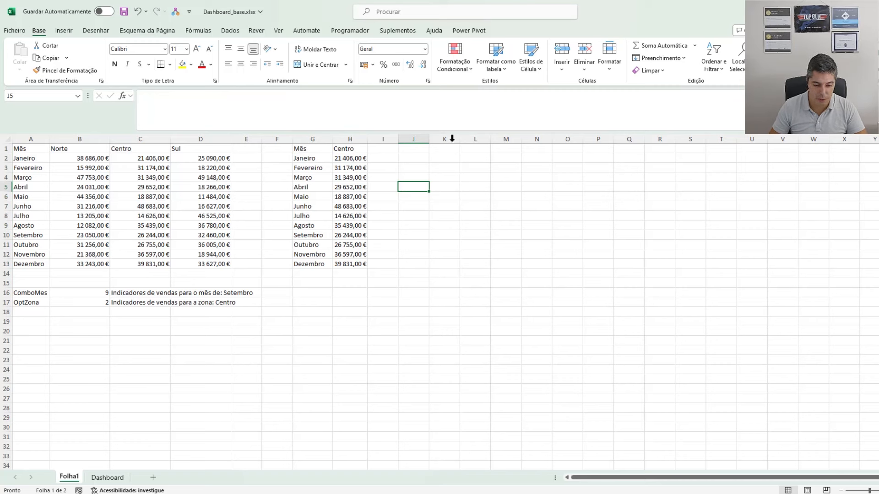
Step: Insert a 2D clustered column chart from G1:H13 and move it below the data
drag(313, 148, 344, 264)
click(64, 32)
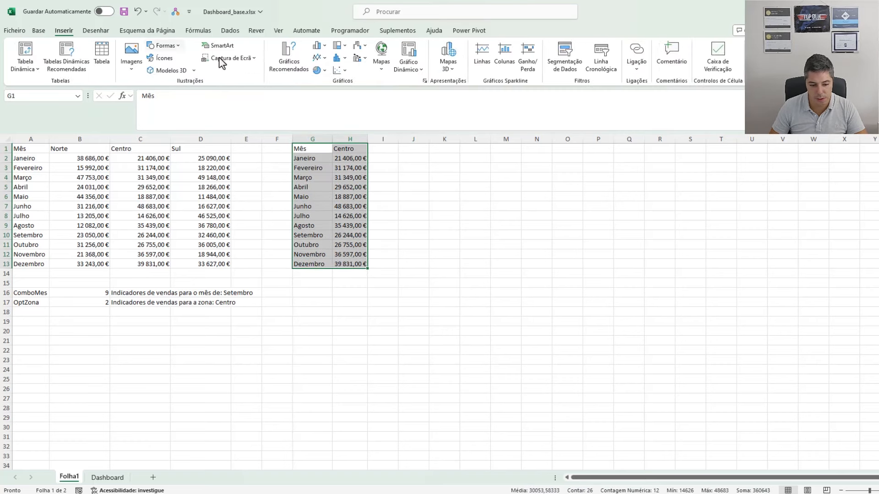
click(318, 45)
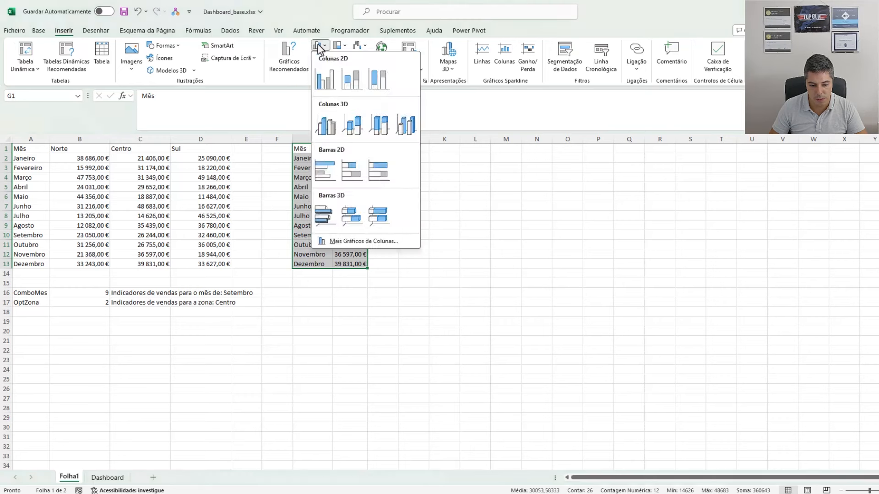
click(329, 87)
mouse_move(415, 242)
mouse_down()
mouse_move(422, 253)
mouse_move(413, 300)
mouse_up()
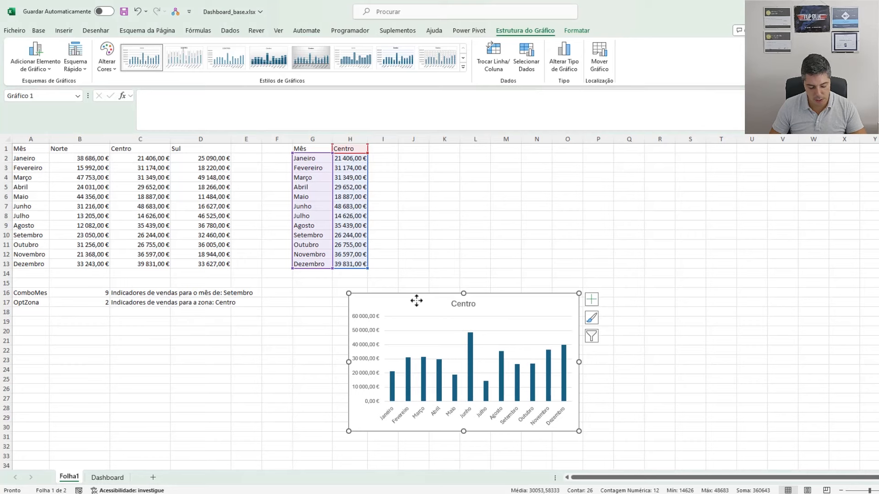
Step: Move the new zone chart from Folha1 to the Dashboard sheet, placing it at cell I5
key(ctrl+x)
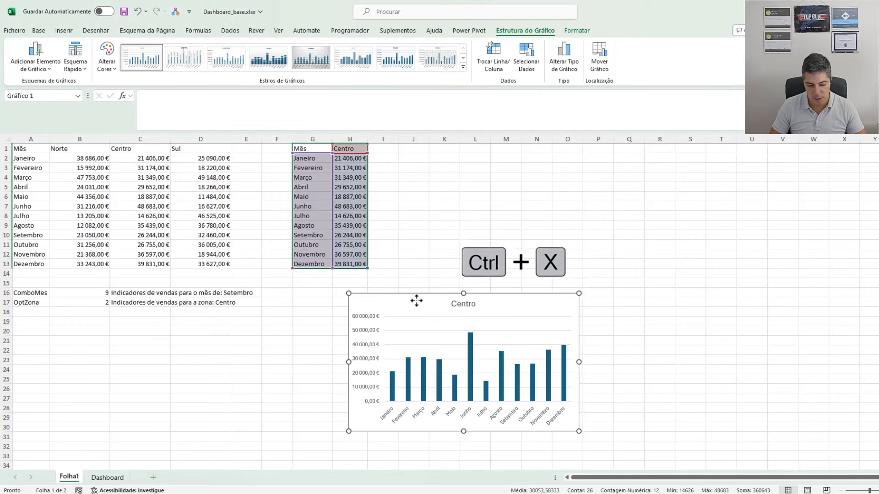
click(108, 478)
click(311, 187)
key(ctrl+v)
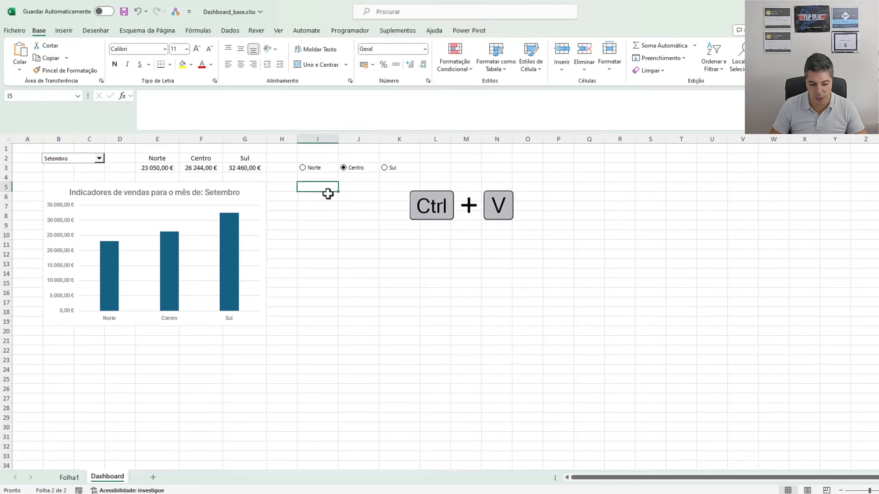
Step: Link the zone chart's title to Folha1!$C$17 and extend the chart's lower edge to align with the month chart
click(418, 196)
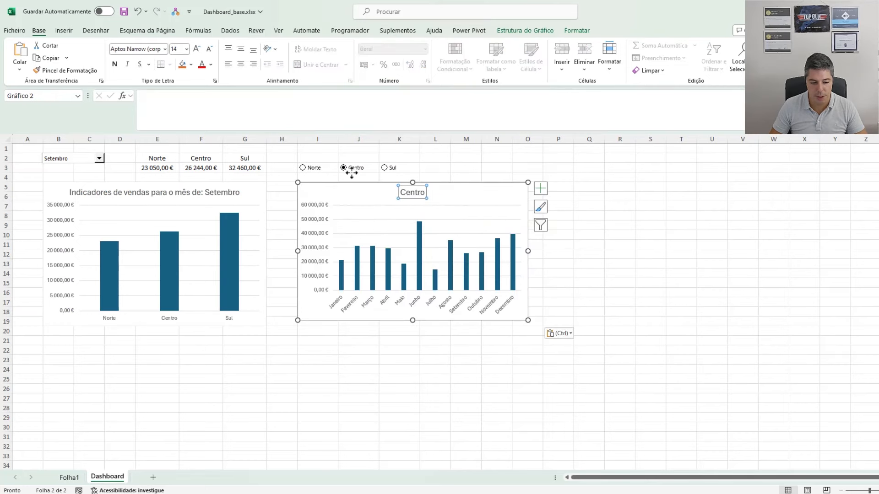
click(194, 105)
text(=)
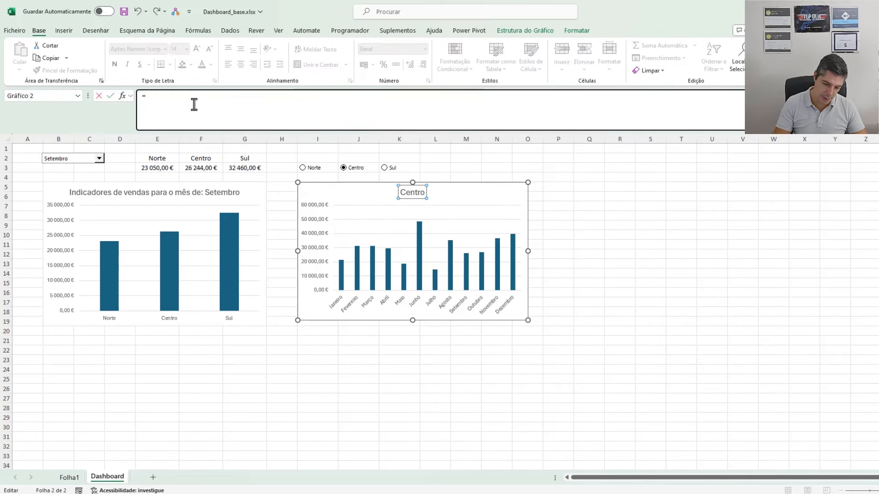
click(76, 479)
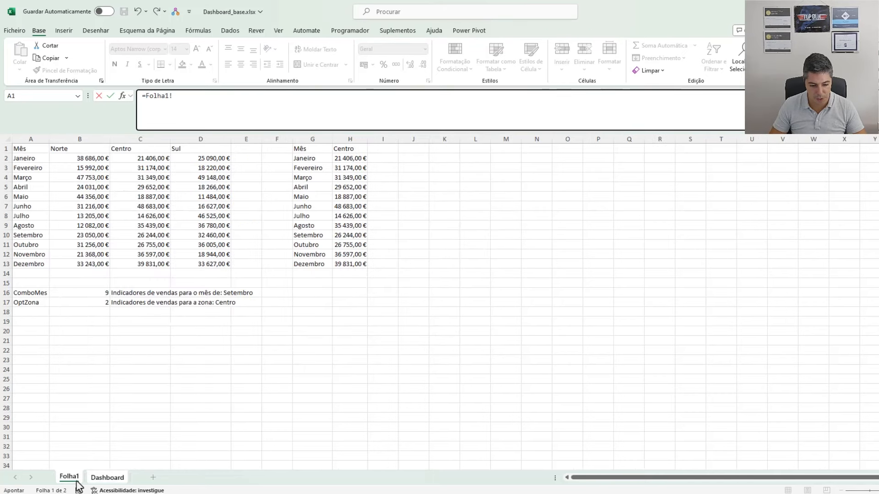
click(130, 302)
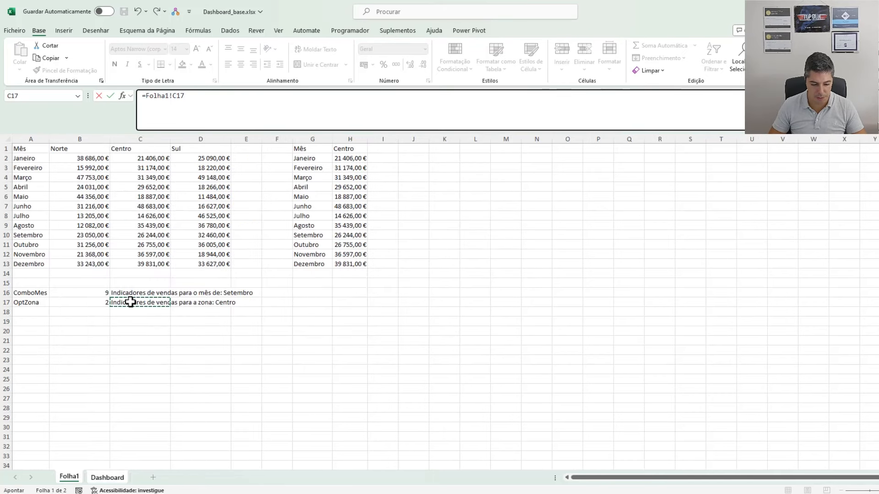
key(Return)
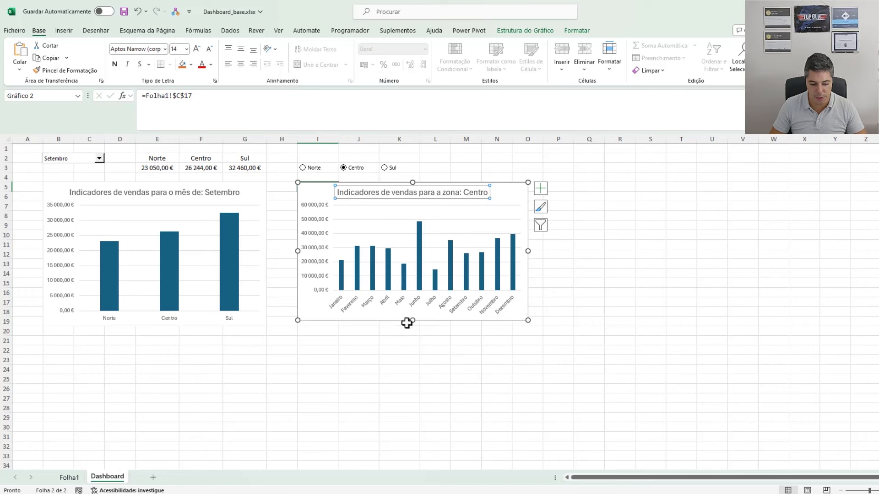
drag(412, 321, 414, 326)
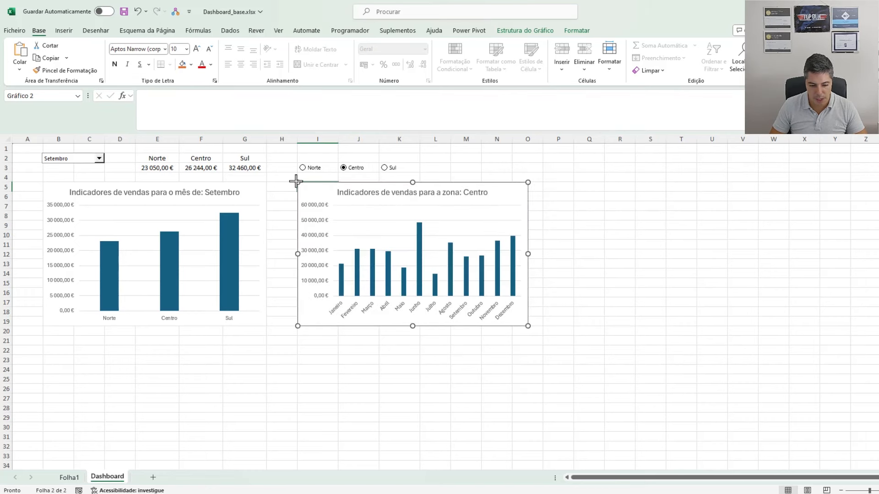
click(669, 226)
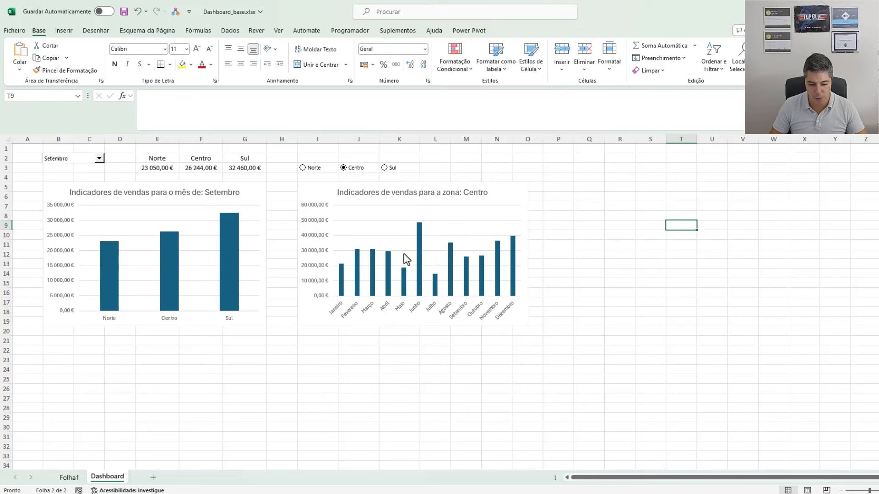
Step: Set the gap width of the zone chart's columns to 50% and close the series formatting
click(419, 253)
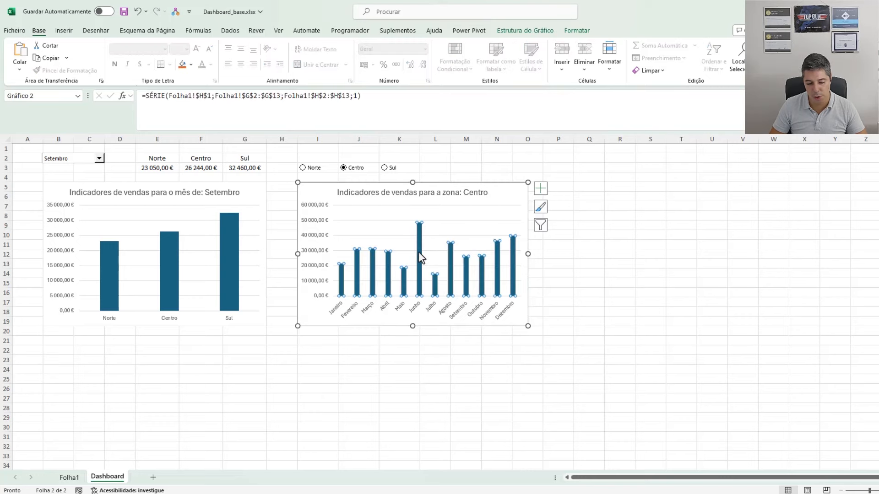
right_click(418, 252)
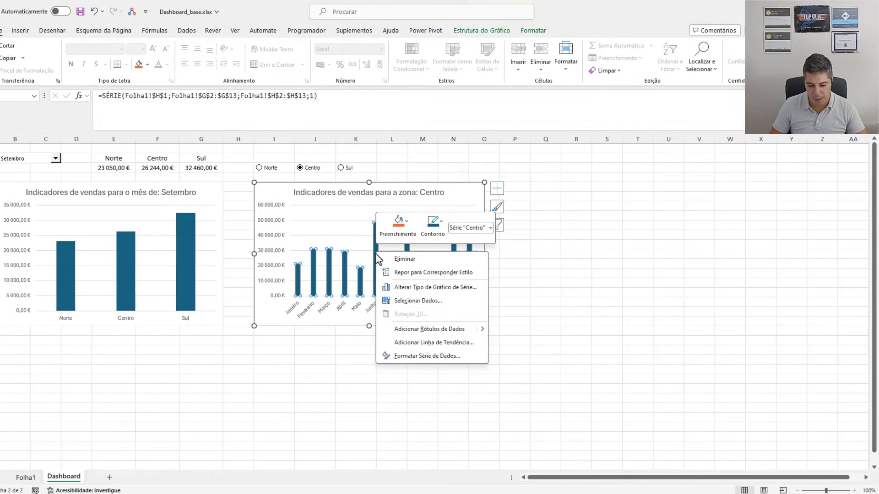
click(414, 356)
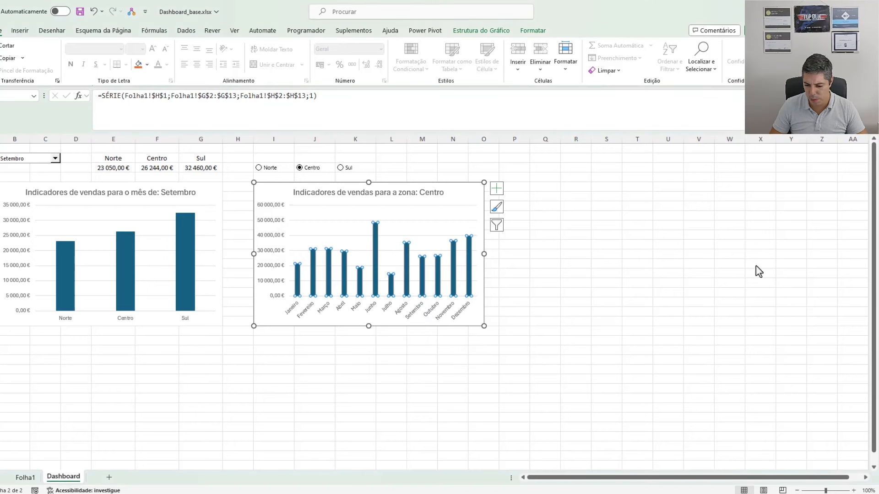
click(850, 263)
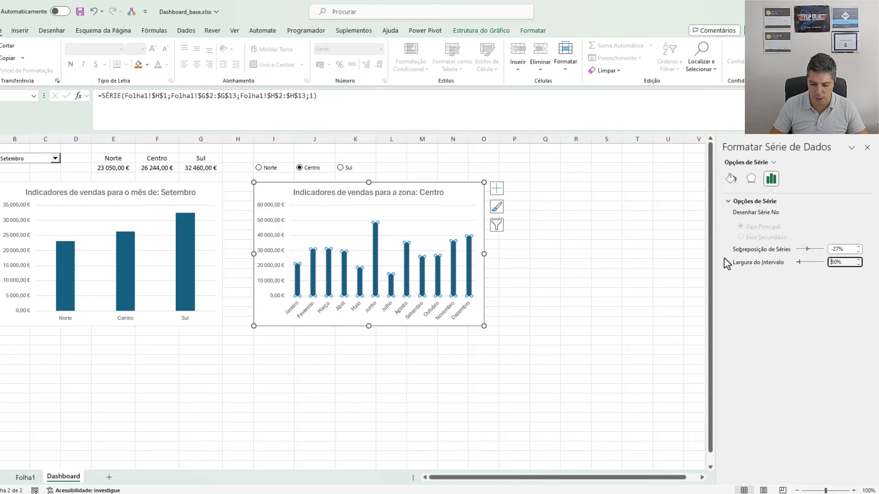
key(Return)
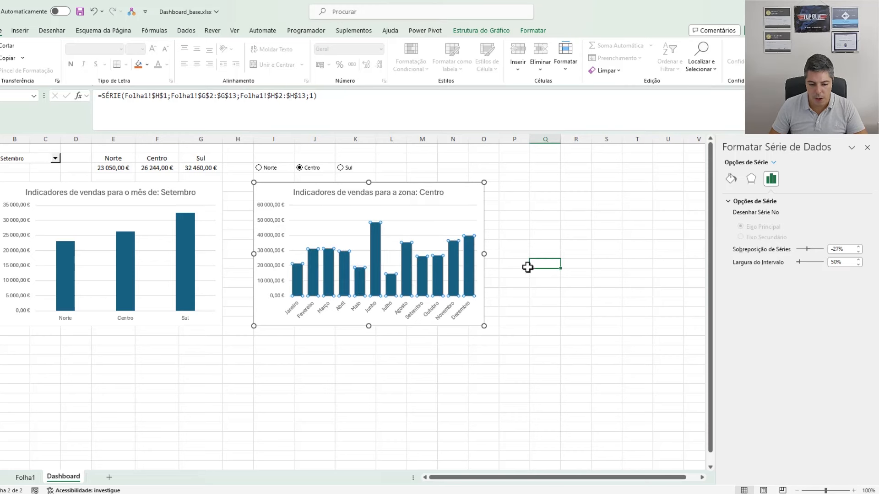
click(531, 265)
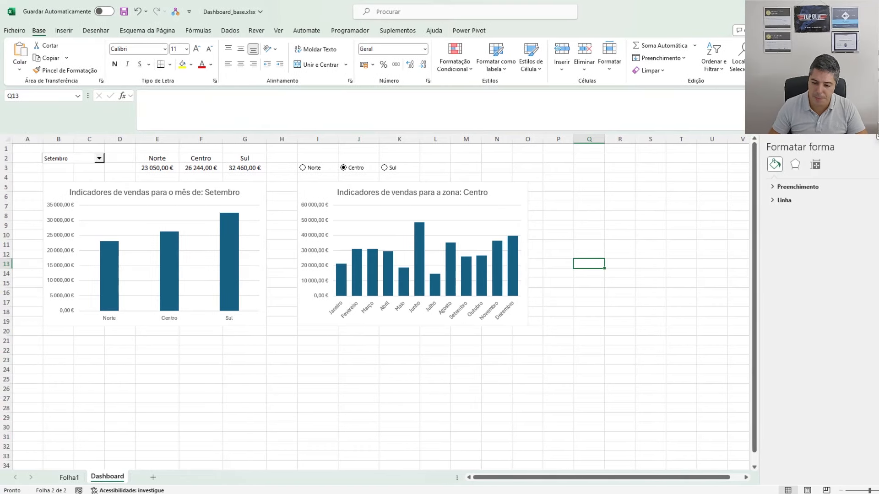
click(877, 147)
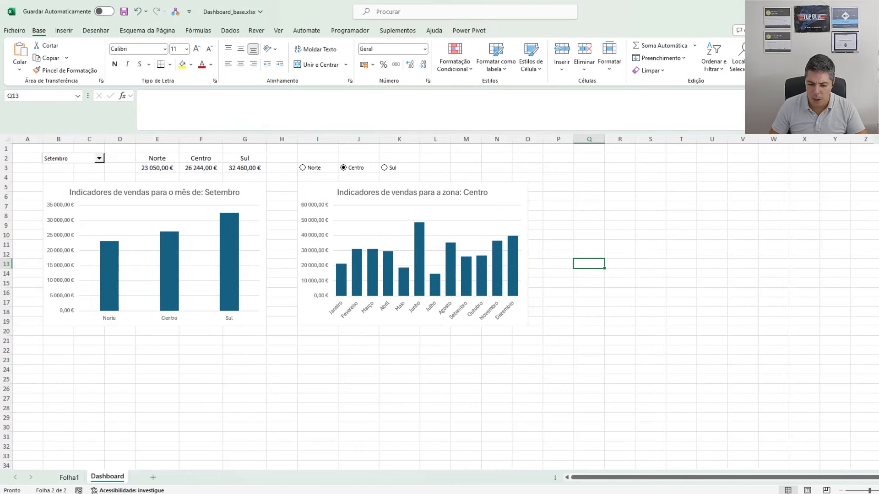
Step: Enter Janeiro in Q5, fill the month names down to Dezembro in Q16, and autofit column Q
click(583, 186)
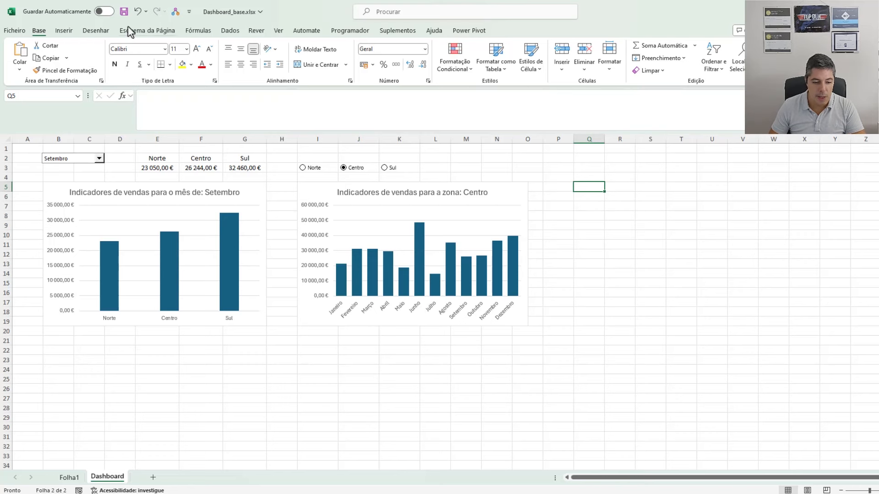
click(347, 32)
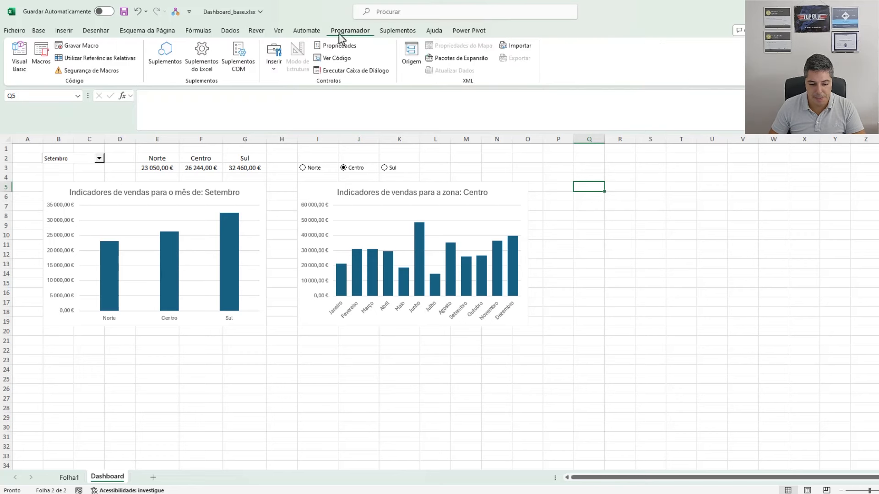
click(273, 68)
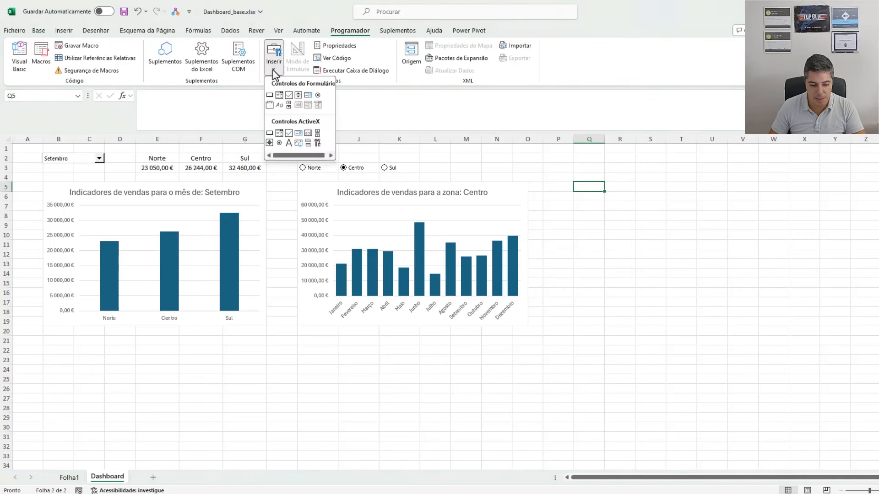
click(288, 95)
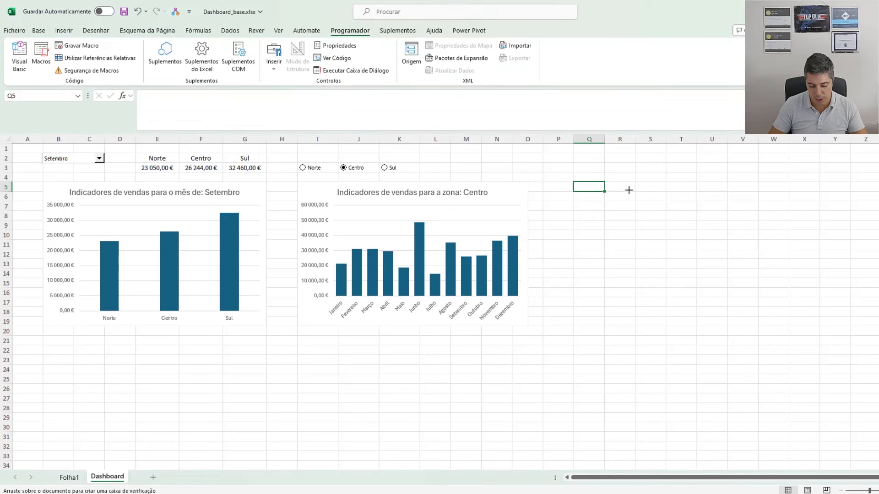
text(Janeiro)
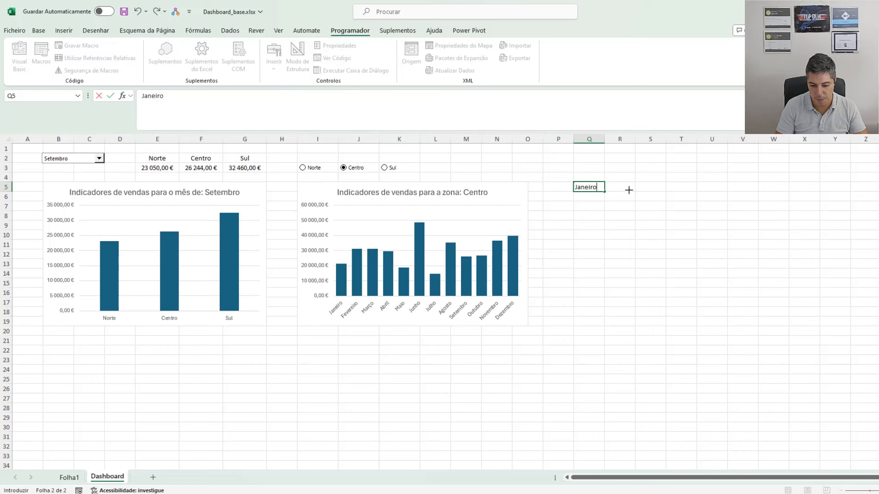
key(ctrl+Return)
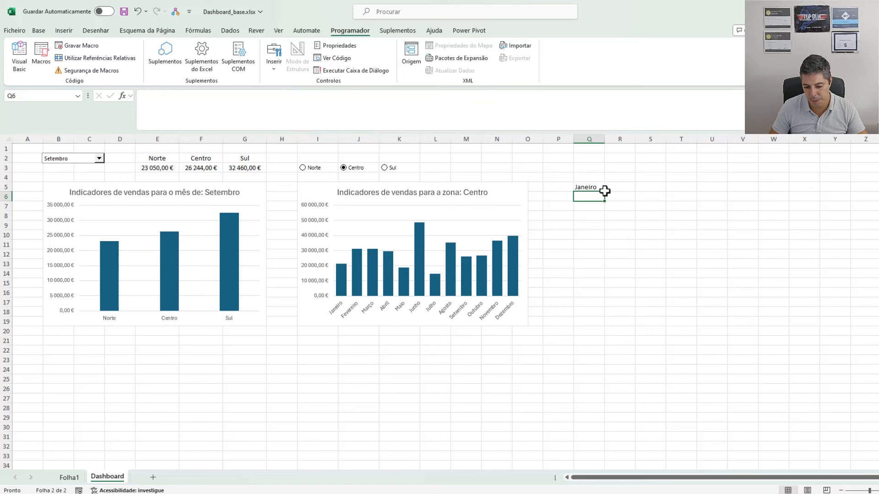
drag(607, 191, 603, 304)
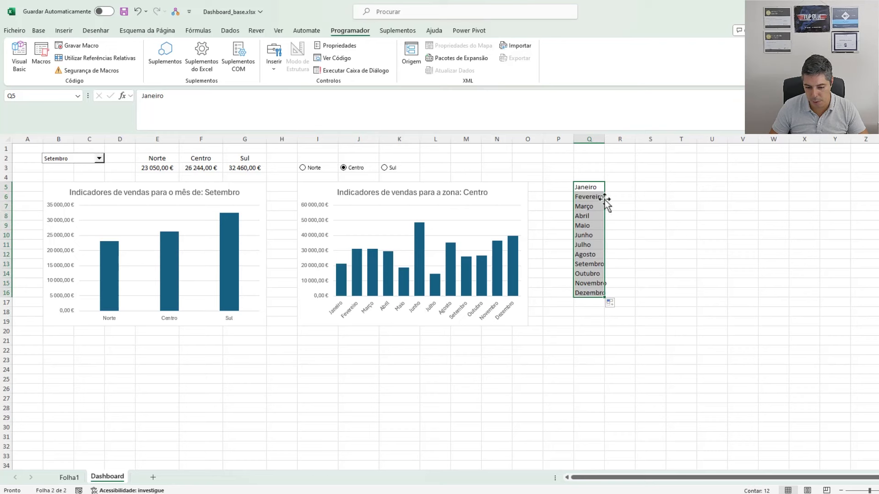
double_click(605, 139)
Step: Insert a form-control check box over cell R5, aligned with Janeiro
click(624, 188)
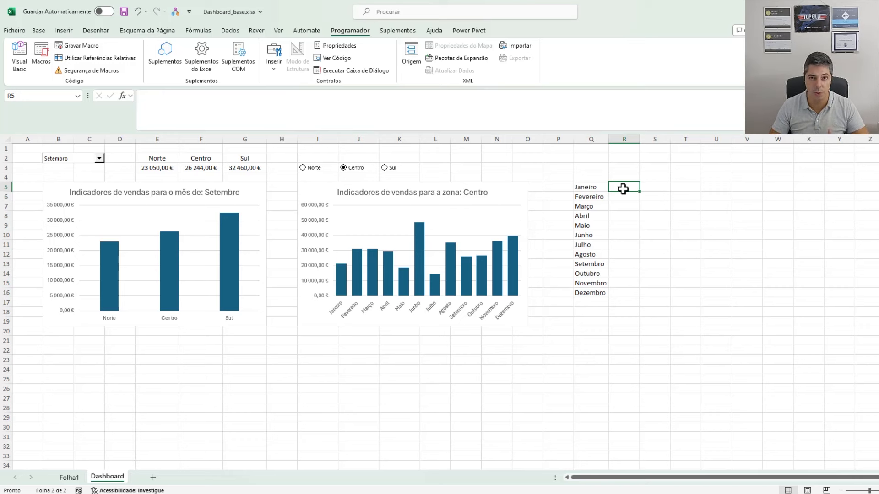
click(280, 63)
click(289, 95)
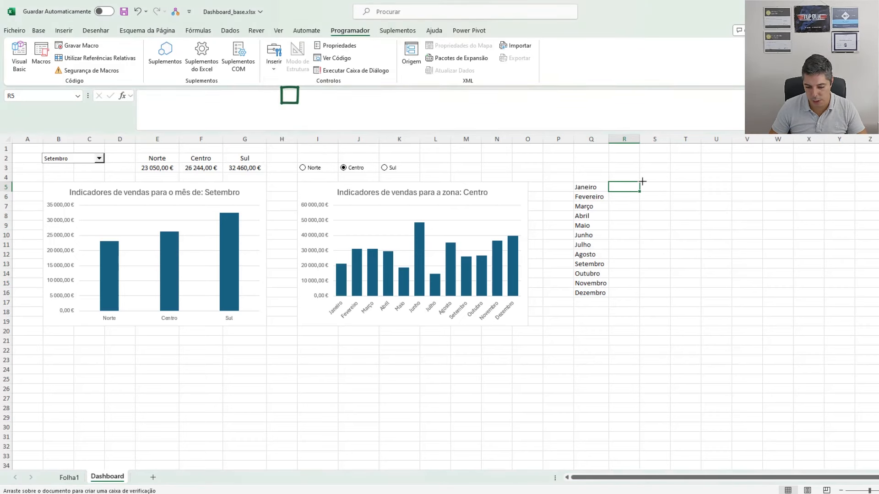
drag(609, 183, 641, 188)
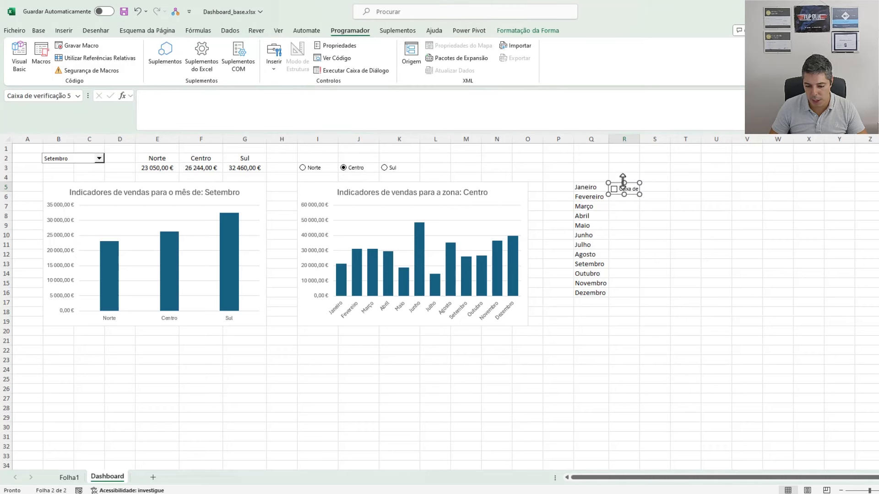
drag(626, 178, 625, 189)
Step: Link the Janeiro check box to cell $S$5
right_click(626, 187)
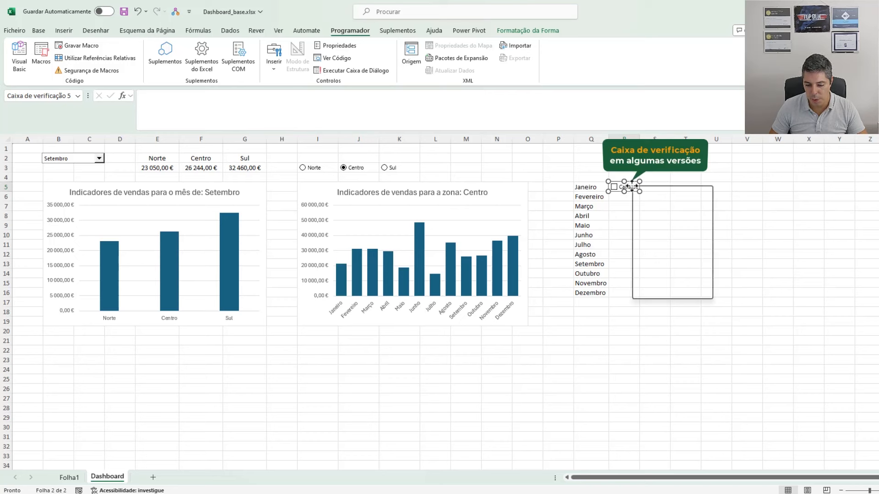
click(686, 295)
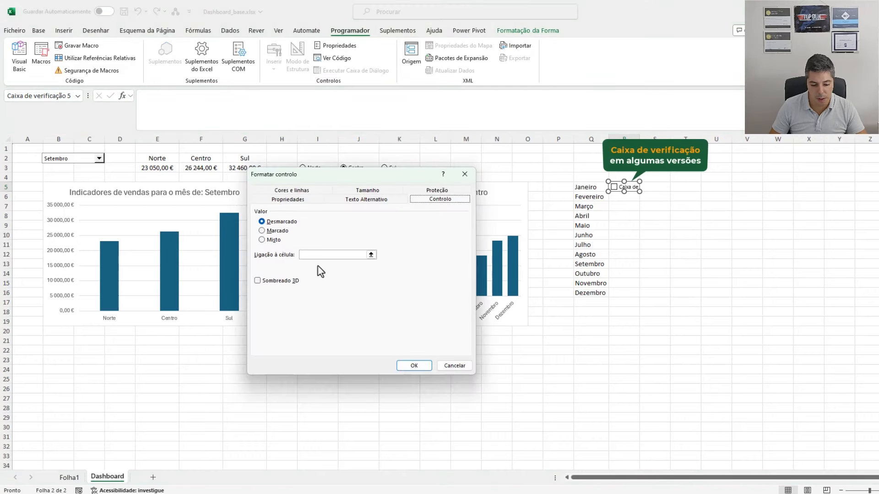
click(371, 255)
click(660, 187)
click(469, 187)
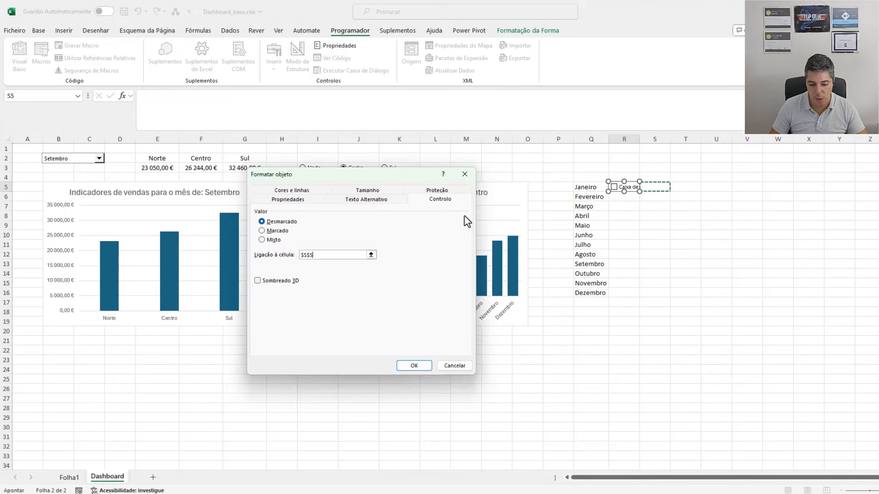
click(414, 366)
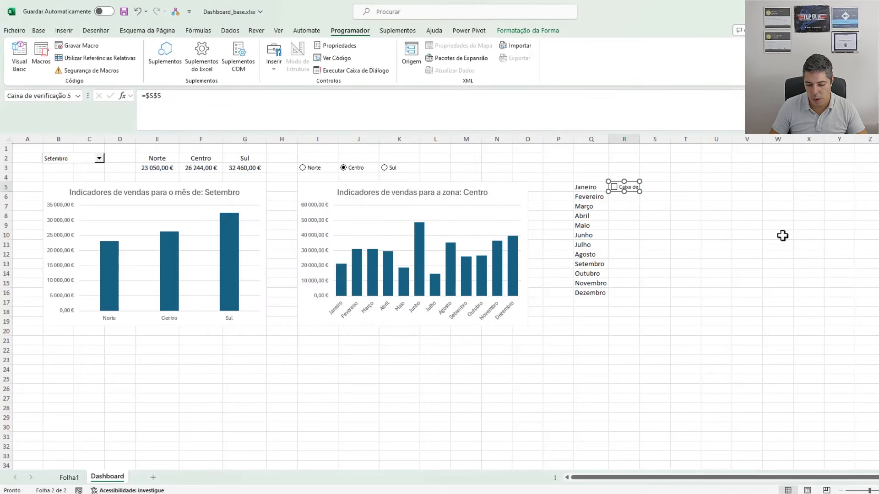
Step: Toggle the Janeiro check box on and off to test its cell link, and widen column S to fit the value
click(784, 215)
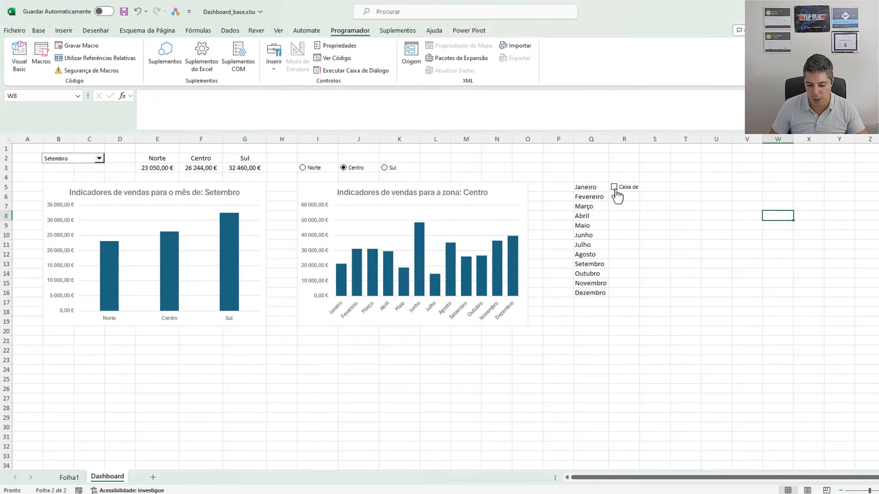
drag(670, 139, 686, 140)
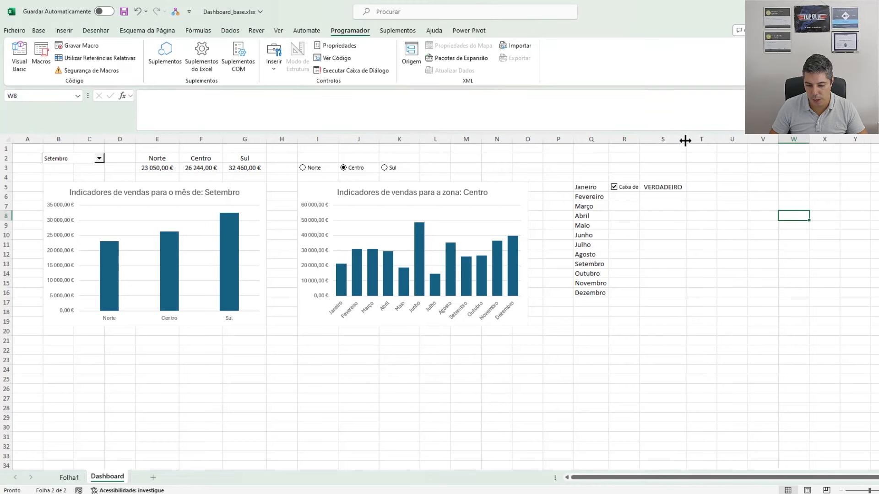
click(625, 190)
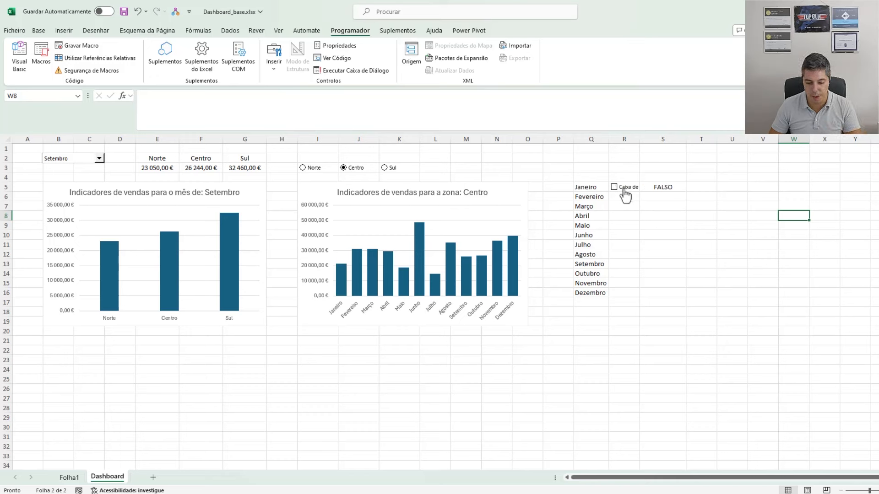
Step: Replace the Janeiro check box's label text with a green circle emoji
right_click(625, 195)
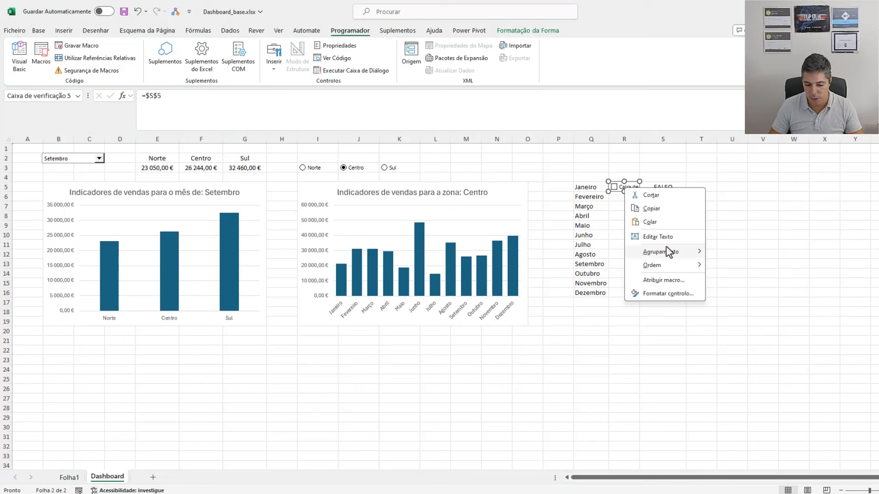
click(666, 238)
key(ctrl+a)
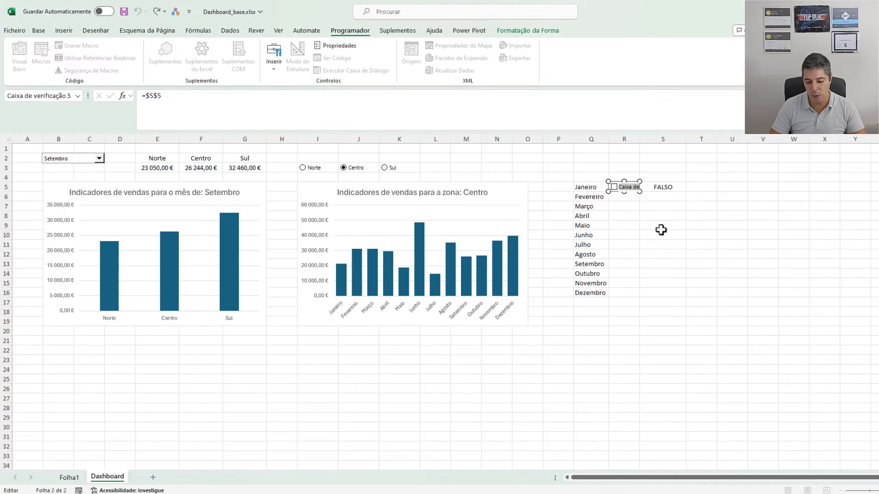
key(super+period)
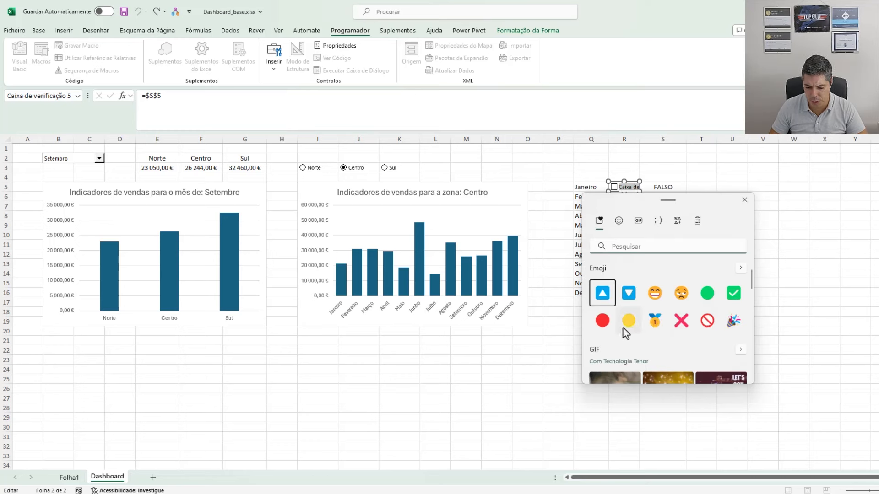
click(707, 293)
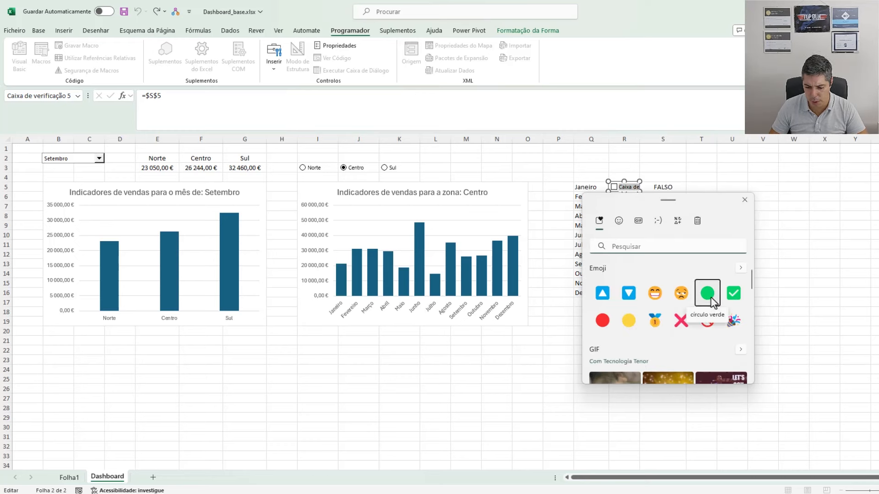
key(Escape)
click(776, 167)
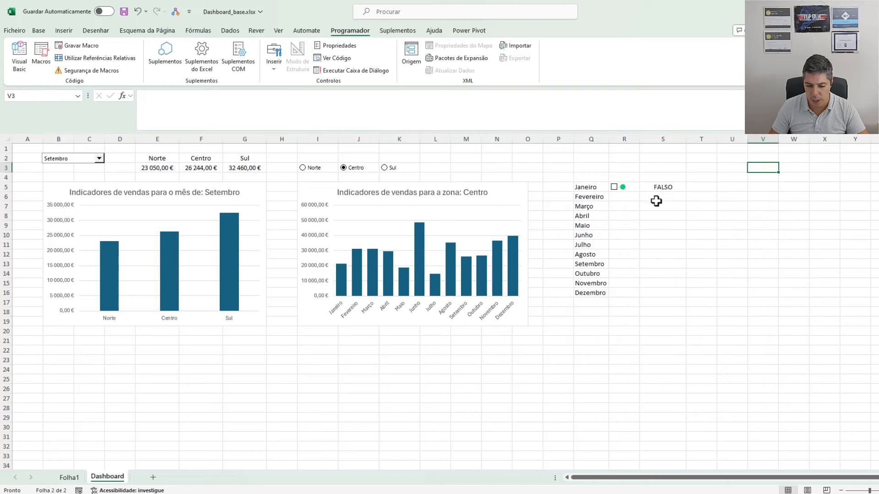
Step: Duplicate the Janeiro check box and place the copy over cell R6 beside Fevereiro
right_click(636, 188)
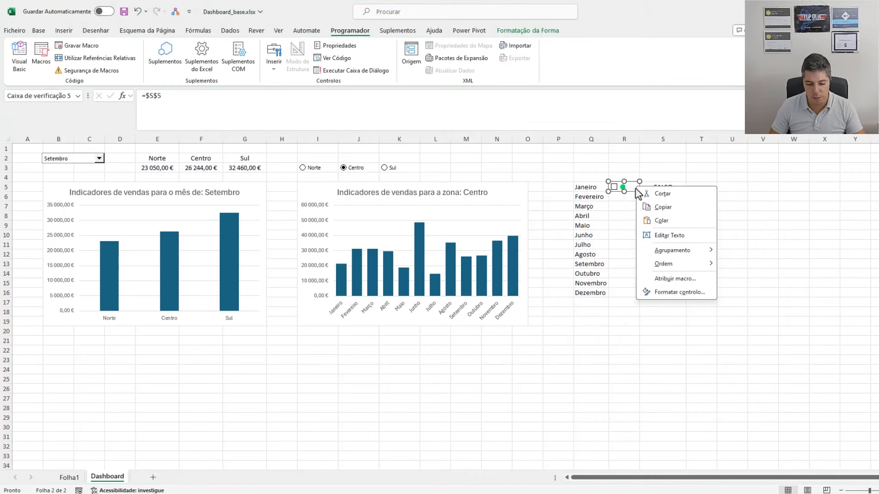
key(Escape)
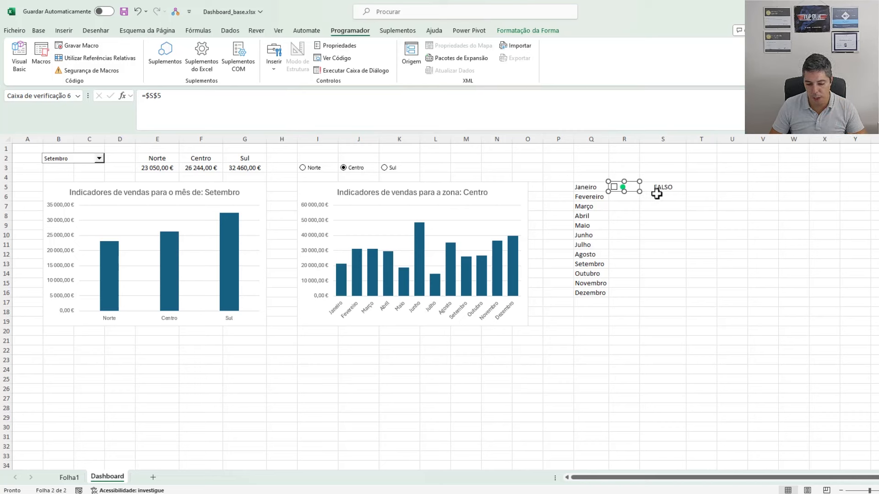
key(ctrl+d)
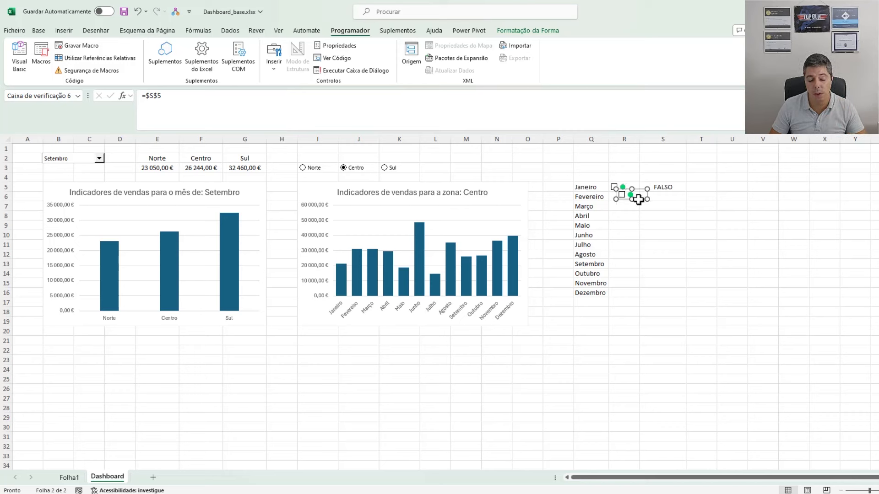
drag(640, 197, 628, 199)
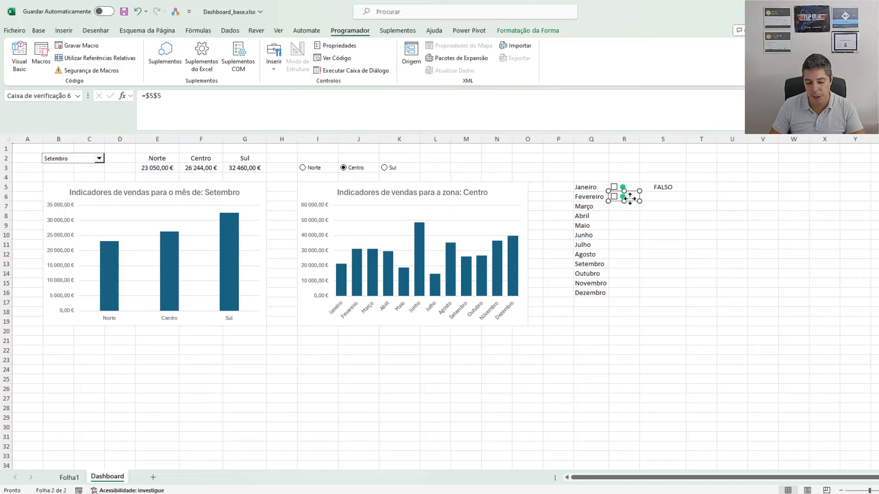
Step: Link the Fevereiro check box to cell $S$6 and check it to test the link
right_click(630, 198)
click(674, 310)
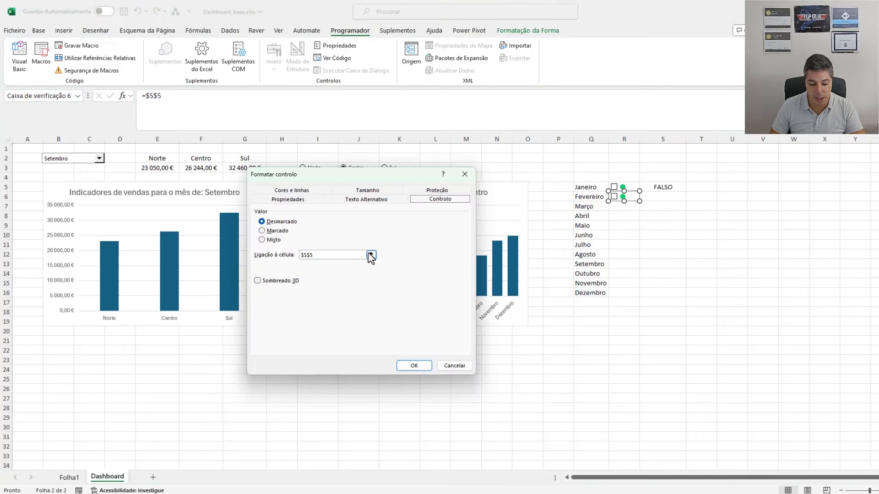
click(371, 255)
click(657, 195)
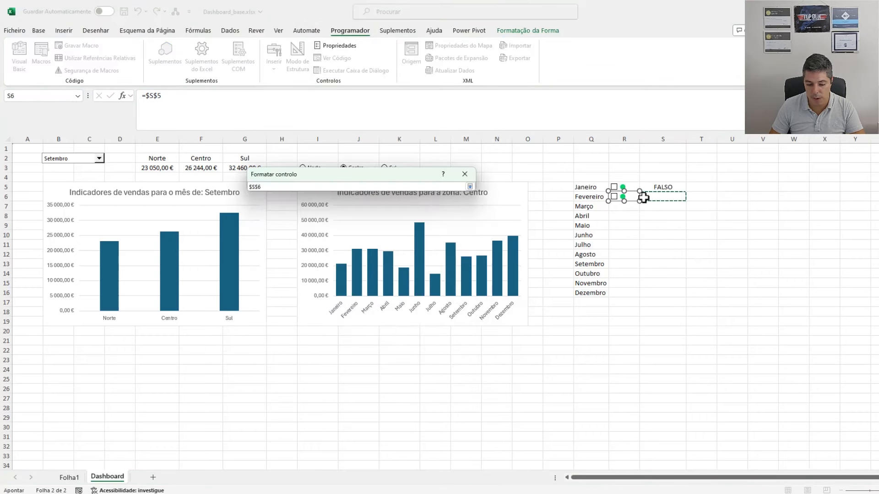
click(470, 187)
click(417, 366)
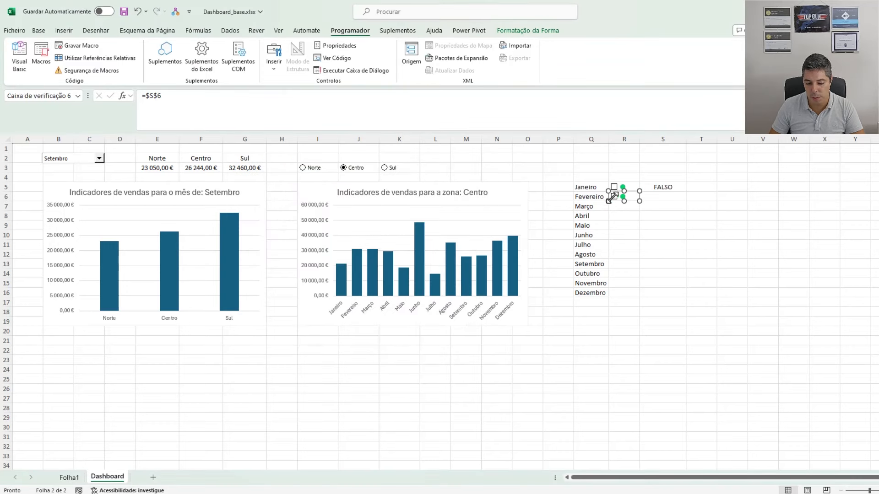
click(696, 215)
click(614, 199)
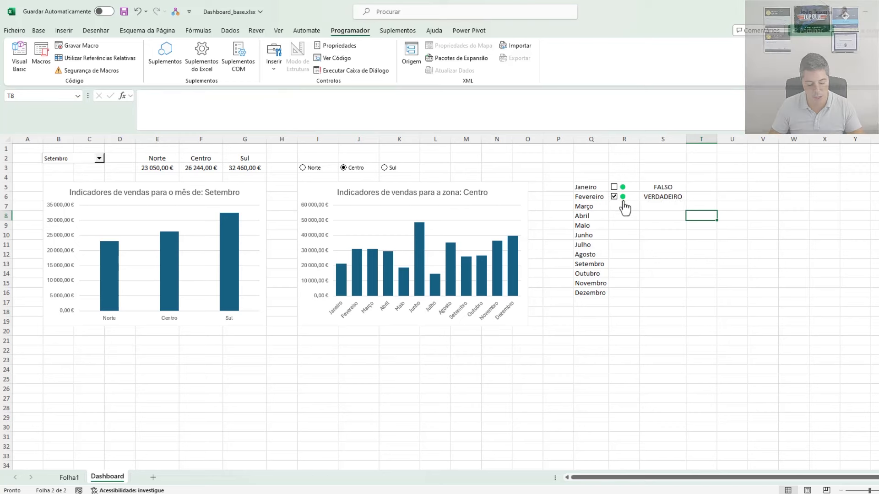
Step: Duplicate the Fevereiro check box down column R so each month from Março to Dezembro has its own copy
ctrl+click(631, 202)
drag(631, 201, 636, 294)
right_click(703, 267)
drag(699, 268, 626, 276)
right_click(688, 260)
right_click(680, 253)
drag(682, 252, 628, 257)
right_click(674, 245)
right_click(670, 238)
right_click(659, 230)
drag(670, 238, 634, 209)
right_click(652, 221)
right_click(643, 214)
Step: Link the Março check box to cell $S$7 and the Abril check box to $S$8
right_click(641, 207)
click(318, 255)
key(BackSpace)
text(7)
key(Return)
right_click(628, 216)
click(659, 322)
click(336, 257)
text(8)
Step: Link the Maio check box to cell $S$9 and the Junho check box to $S$10
right_click(630, 229)
click(660, 334)
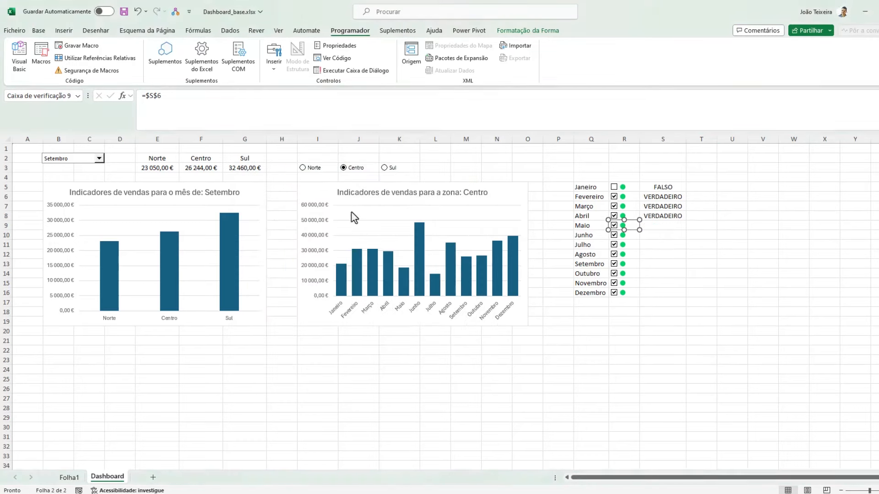
click(326, 255)
key(BackSpace)
text(9)
key(Return)
right_click(631, 236)
click(665, 346)
key(BackSpace)
text(10)
key(Return)
Step: Link the Julho check box to cell $S$11 and the Agosto check box to $S$12
right_click(631, 246)
click(662, 354)
click(328, 255)
key(BackSpace)
text(11)
click(331, 255)
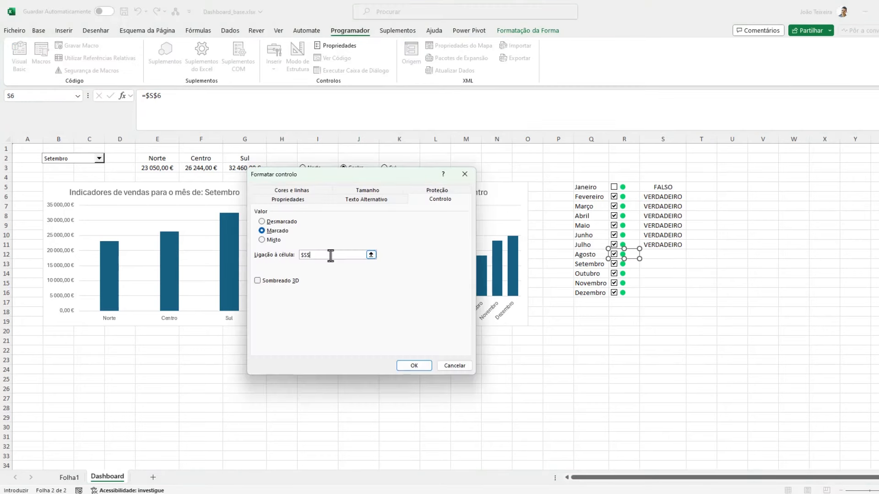
key(BackSpace)
text(12)
key(Return)
Step: Link the Setembro check box to cell $S$13 and the Outubro check box to $S$14
right_click(636, 266)
click(680, 373)
click(329, 254)
key(BackSpace)
right_click(636, 274)
click(681, 383)
click(330, 255)
key(BackSpace)
text(14)
key(Return)
Step: Link the Novembro check box to cell $S$15
right_click(636, 283)
click(681, 390)
click(329, 255)
key(BackSpace)
text(15)
key(Return)
Step: Link the Dezembro check box to cell $S$16
right_click(629, 297)
key(Escape)
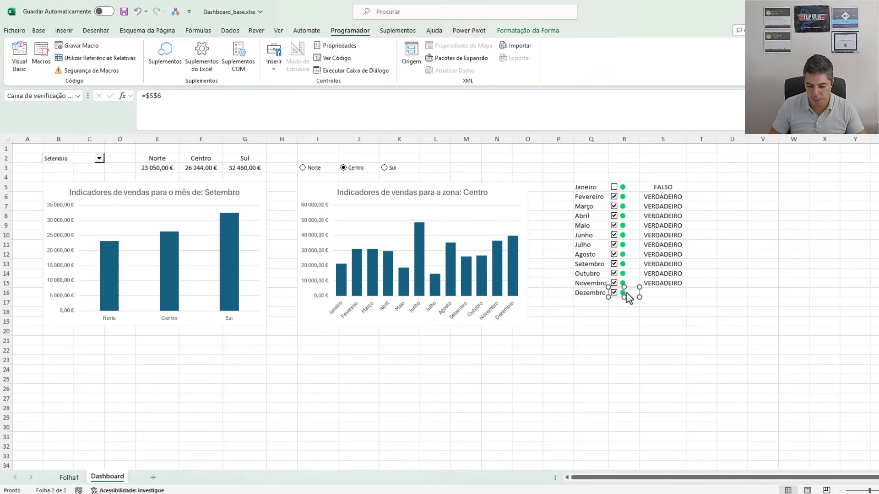
right_click(629, 293)
click(659, 397)
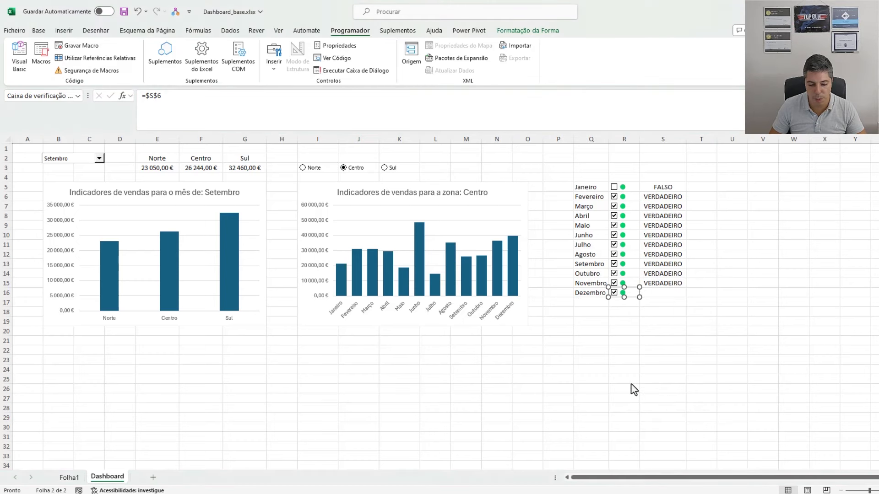
click(333, 255)
key(BackSpace)
text(16)
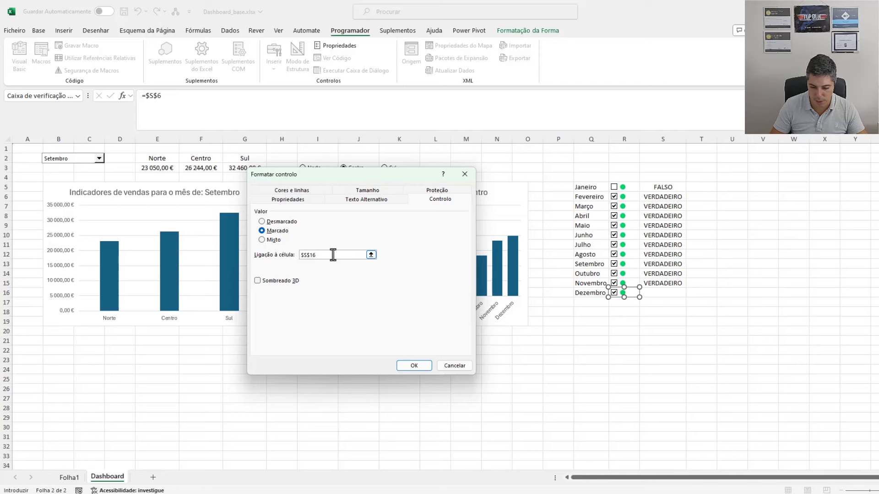
key(Return)
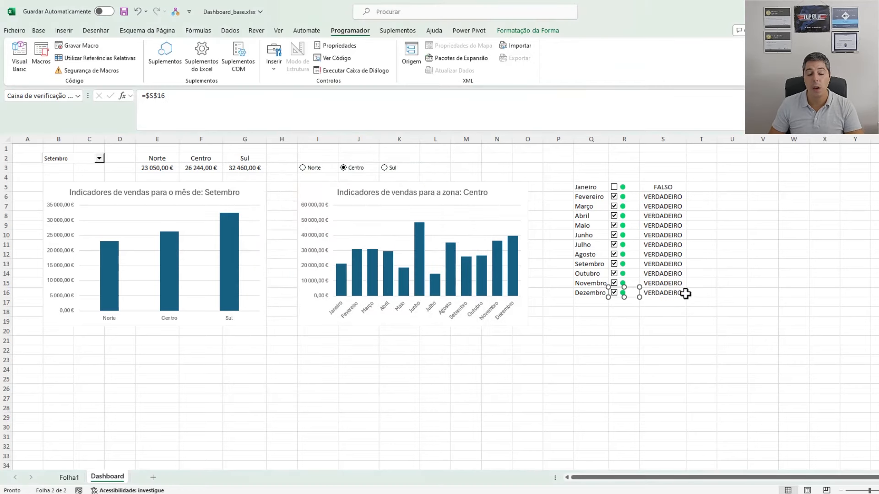
Step: Uncheck Fevereiro, Março and Abril, and toggle Maio off and on to test the cell links
click(762, 178)
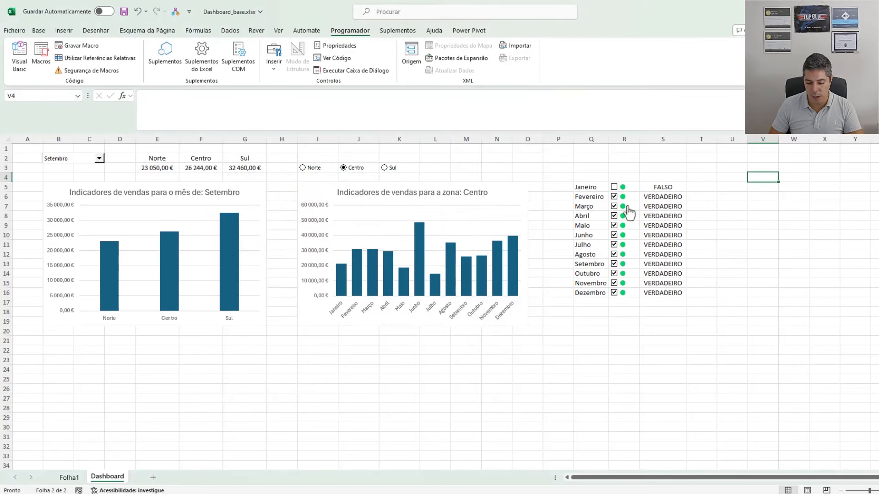
click(614, 197)
click(614, 207)
click(615, 217)
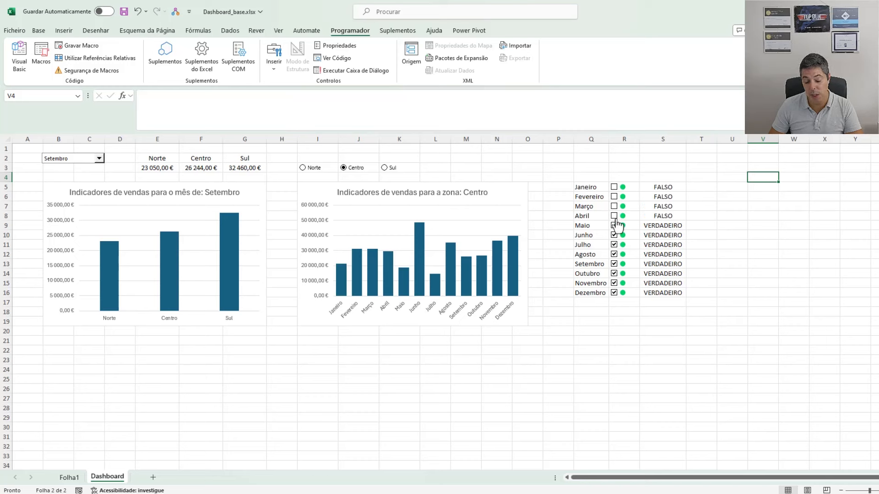
click(615, 228)
click(615, 228)
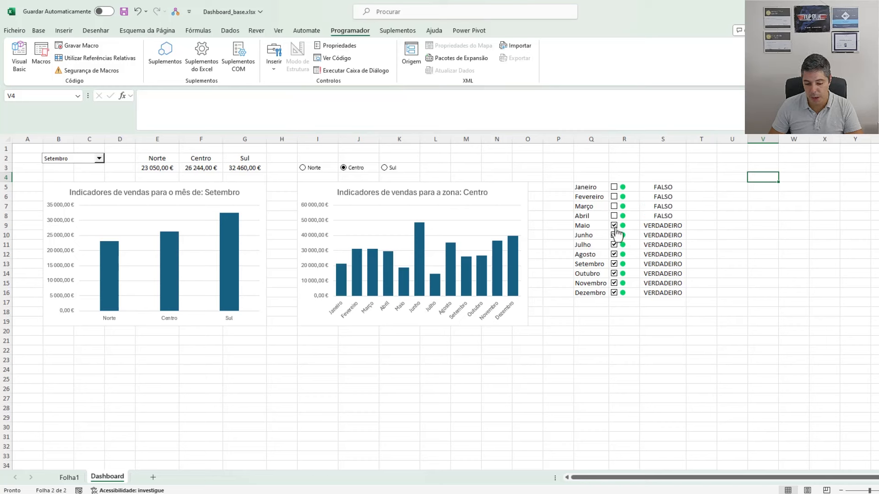
Step: Copy the Norte, Centro and Sul headings from E2:G2 to the cells starting at U4
drag(665, 188, 664, 289)
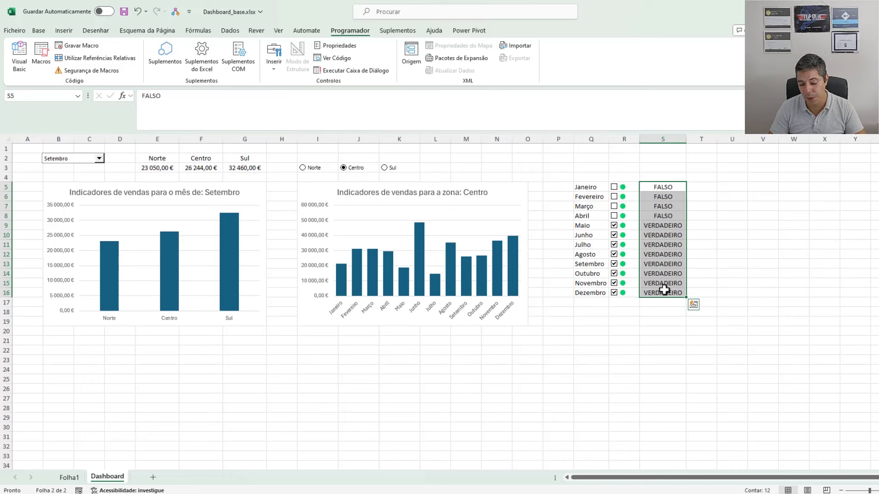
click(166, 156)
drag(166, 156, 245, 157)
key(ctrl+c)
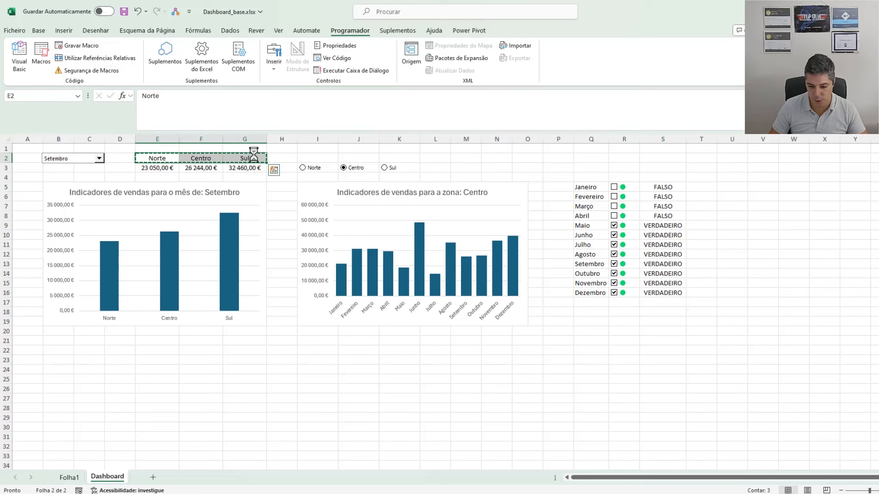
click(730, 179)
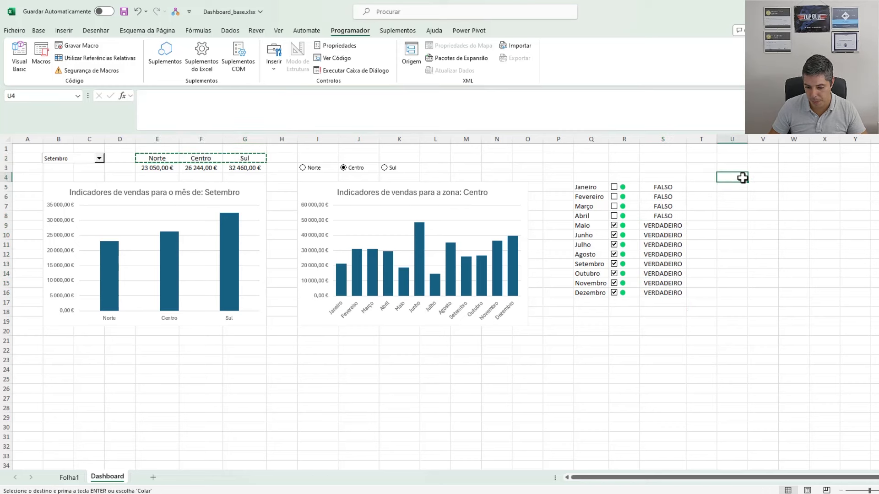
key(ctrl+v)
Step: Enter Janeiro in T5 and fill the month names down to Dezembro in T16
click(709, 188)
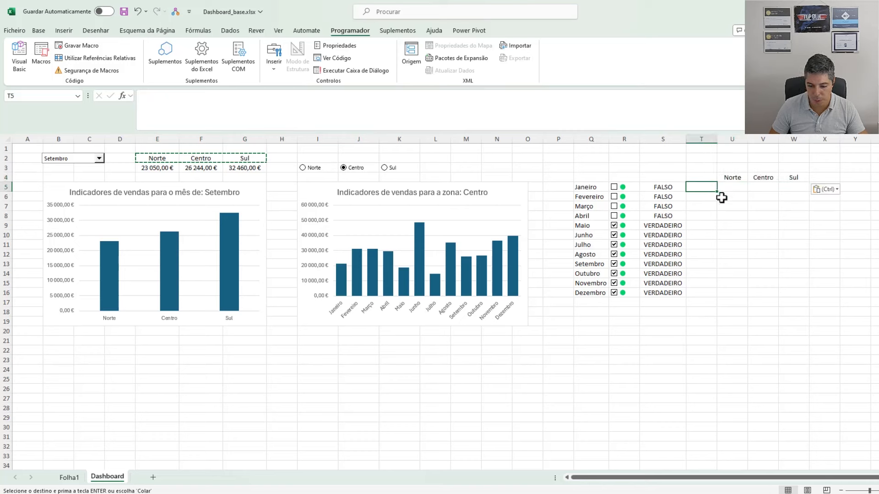
text(Jan)
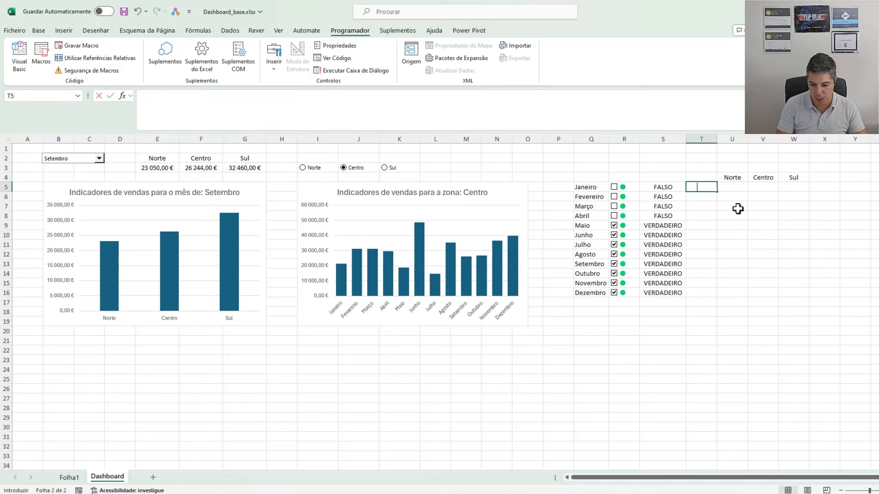
text(eiro)
key(Return)
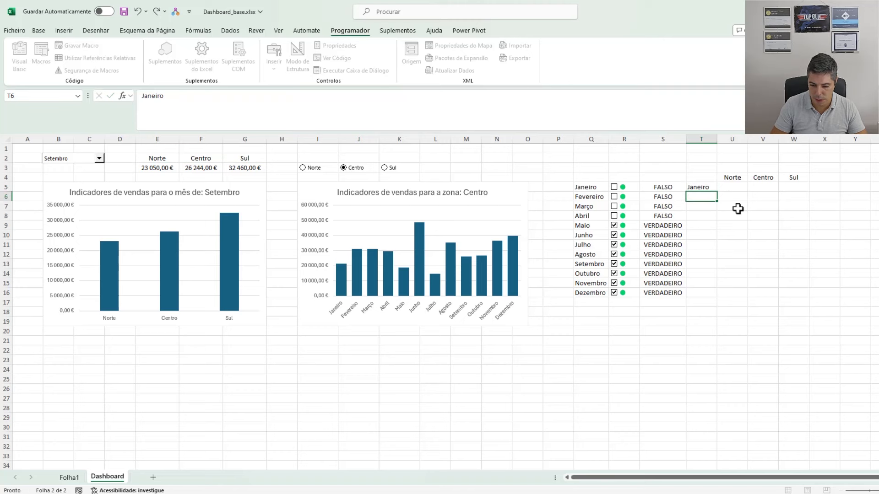
click(714, 188)
drag(717, 192, 713, 297)
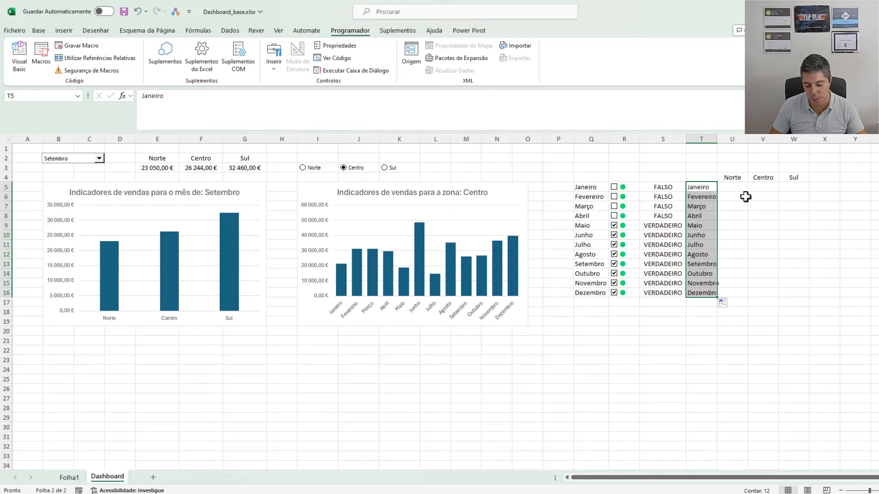
Step: Autofit column T to the month names and clear the contents of T5:T16
click(734, 187)
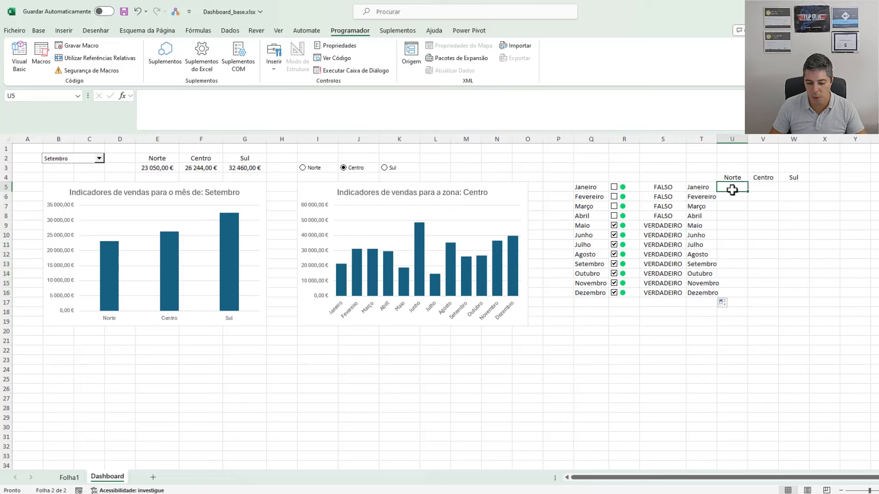
double_click(717, 140)
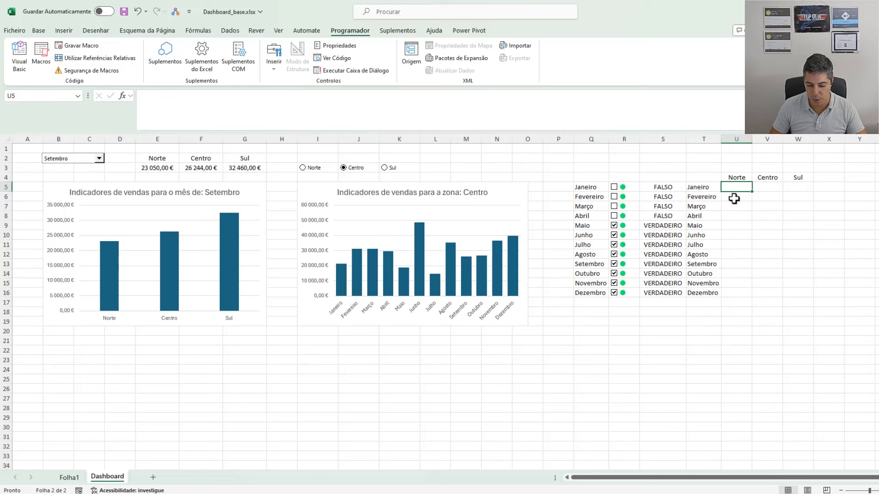
drag(706, 188, 708, 293)
key(Delete)
Step: Enter =FILTRAR(Folha1!A2:D13;Dashboard!S5:S16) in T5 to list the sales of only the checked months
click(699, 188)
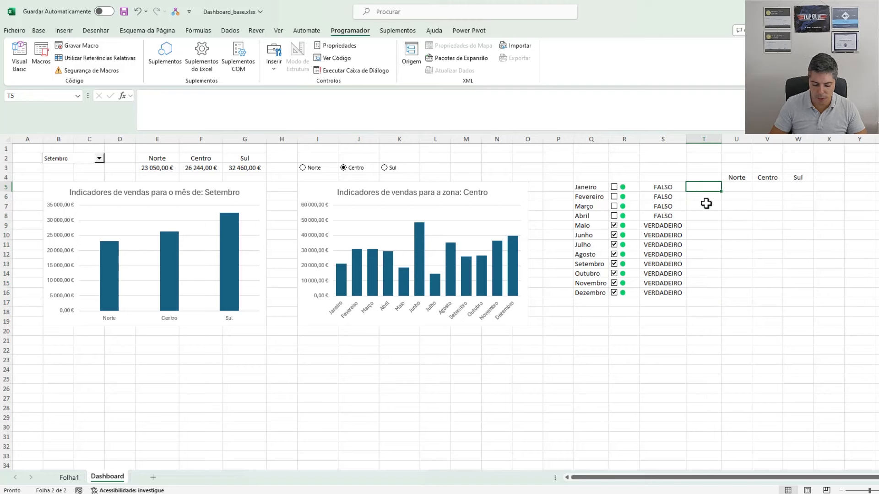
text(=FIL)
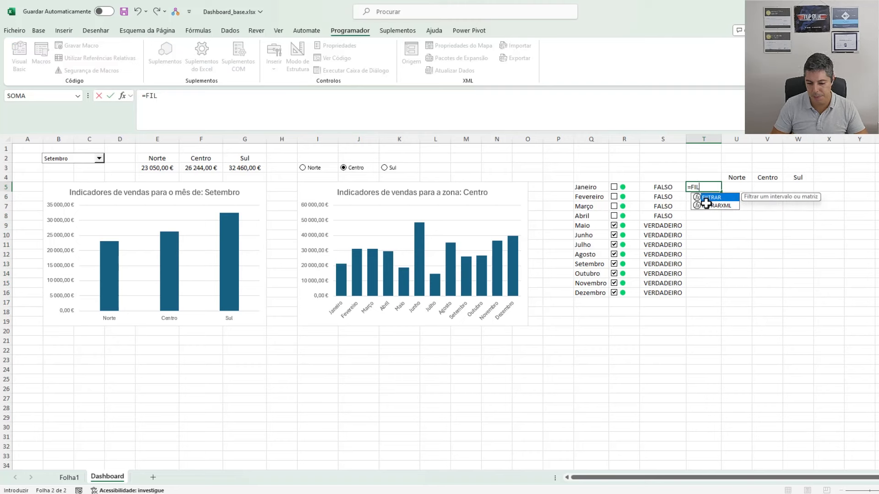
key(Tab)
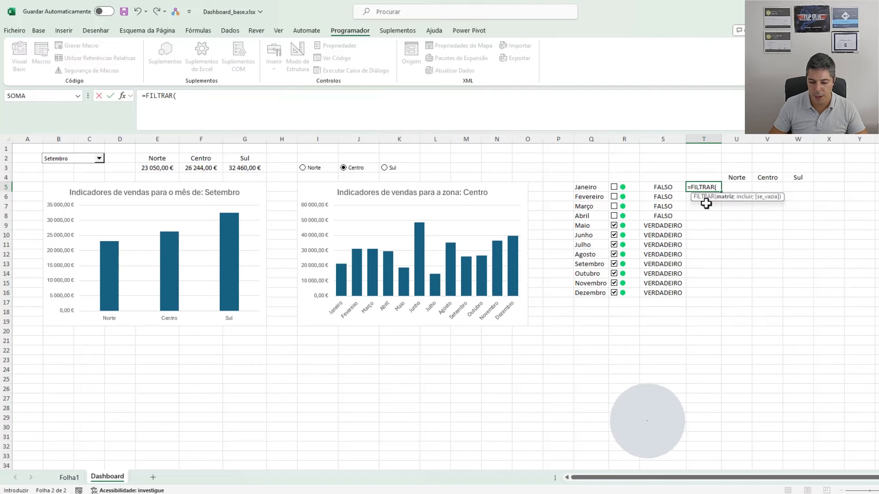
click(68, 480)
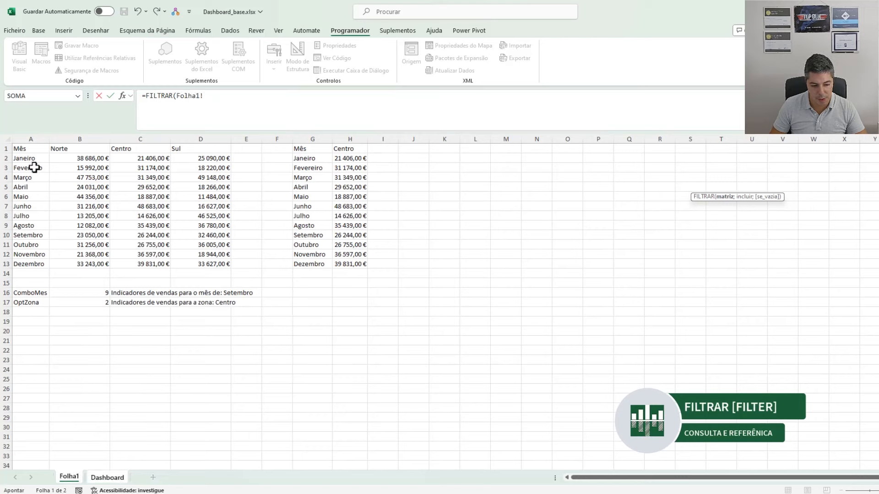
drag(33, 159, 219, 265)
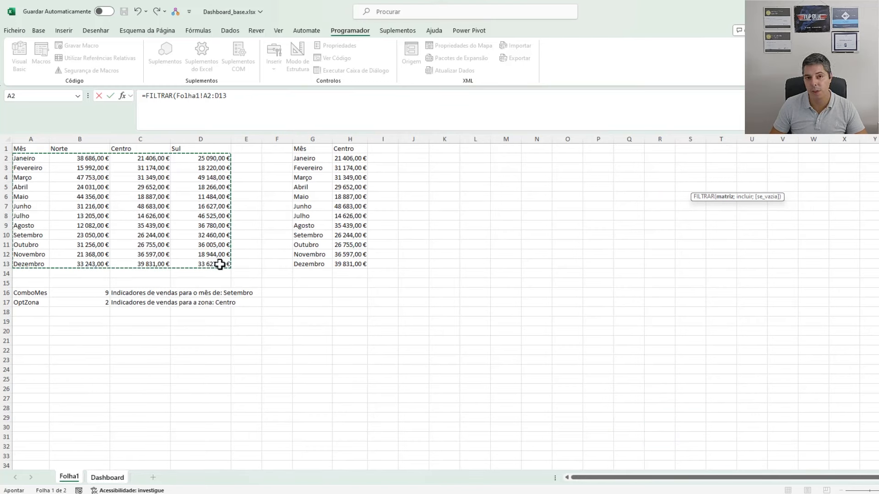
text(;)
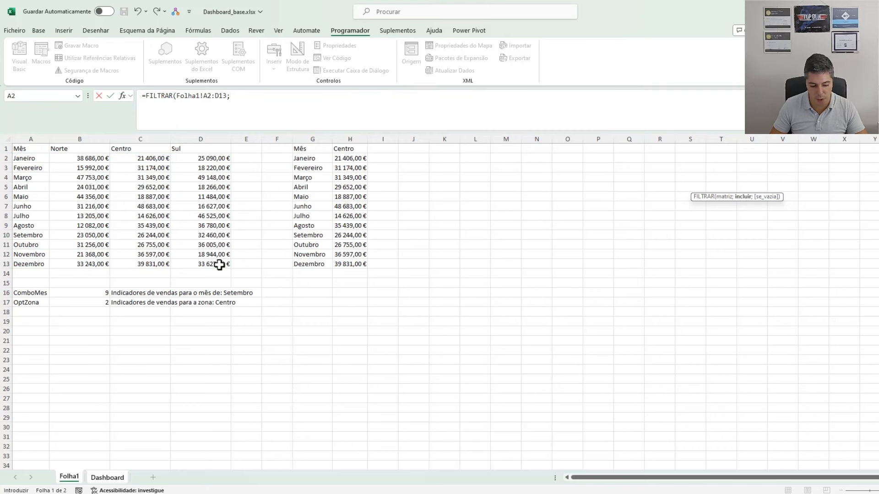
click(108, 478)
drag(656, 188, 667, 292)
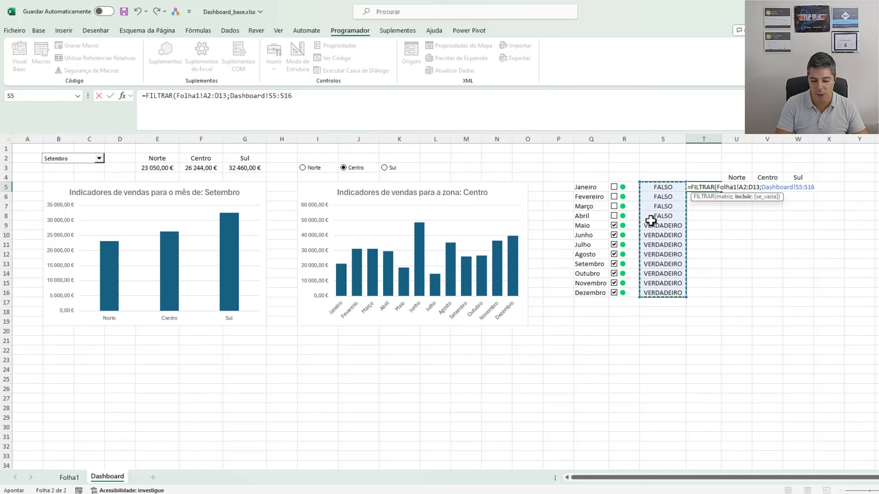
text())
key(Return)
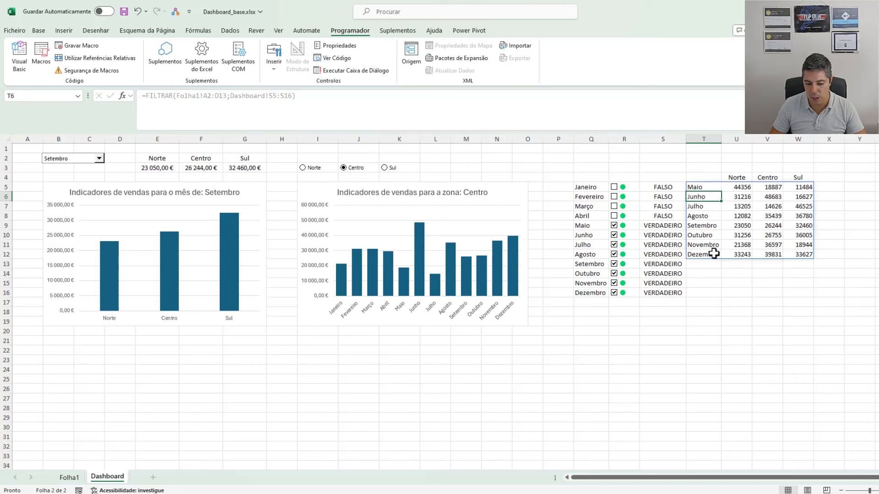
Step: Format T5:W16 with the Moeda number format and widen columns U to W equally
drag(701, 188, 799, 295)
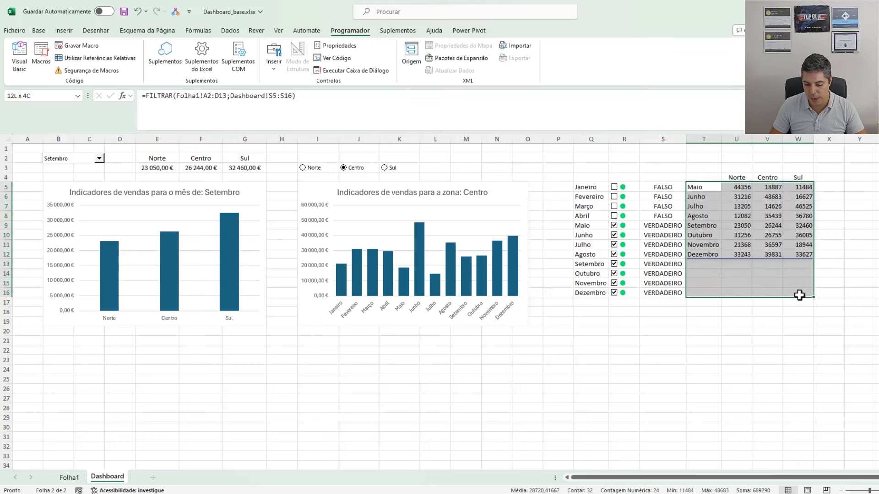
click(36, 31)
click(425, 49)
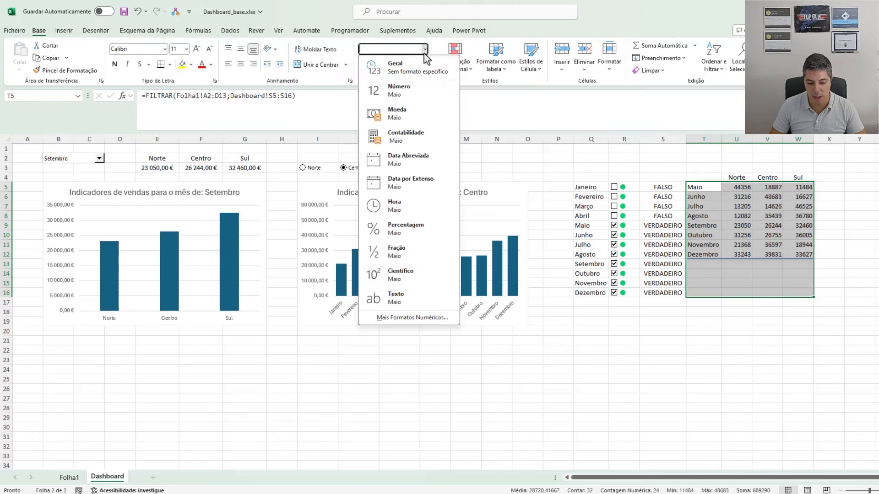
click(415, 118)
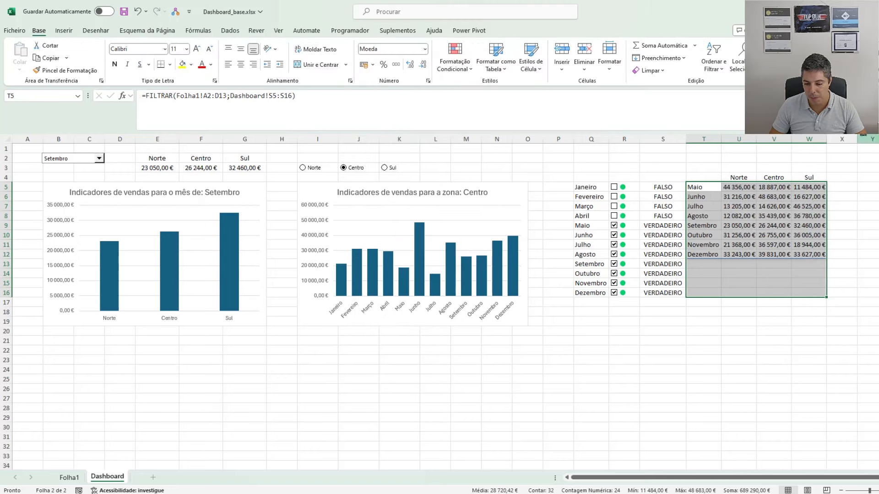
drag(740, 138, 801, 140)
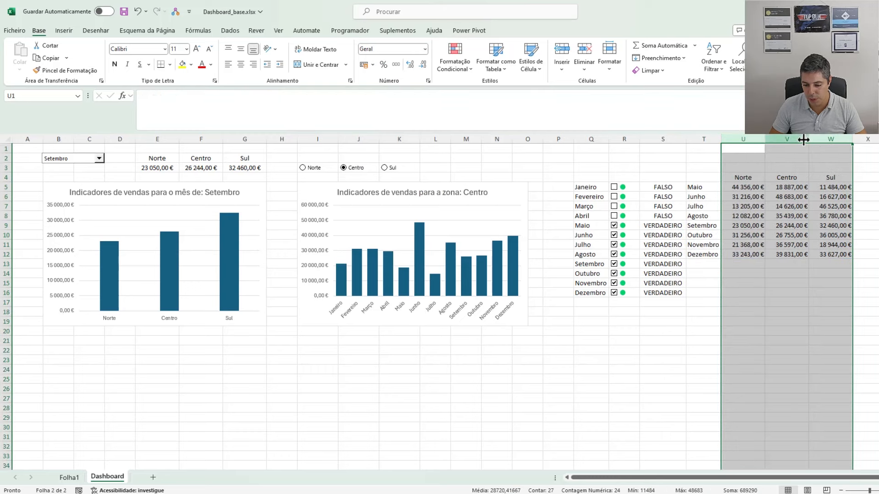
Step: Check Abril and Março to test the filtered table
click(614, 217)
click(614, 206)
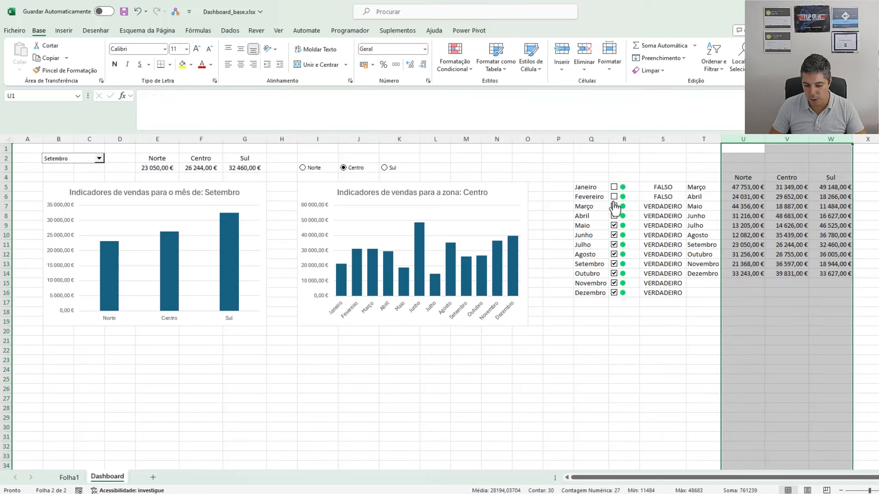
Step: Check the Fevereiro and Janeiro boxes to include both months in the filtered table
click(614, 197)
click(614, 187)
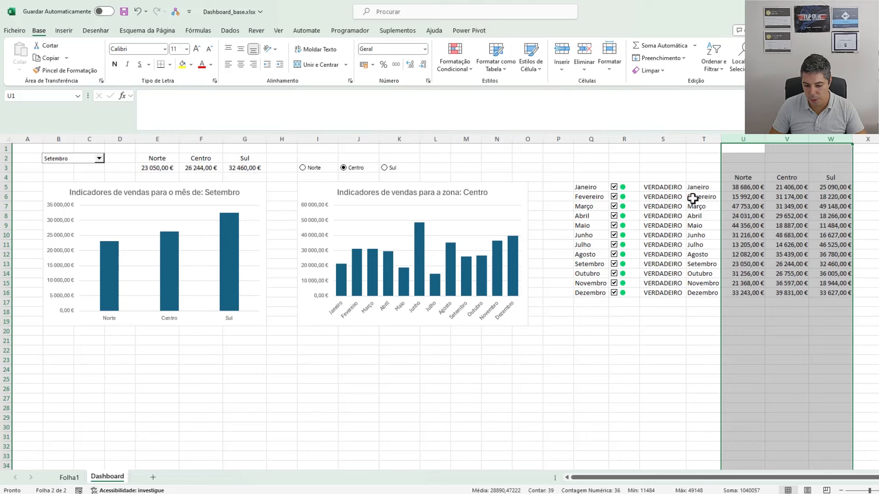
click(870, 168)
Step: Hide the VERDADEIRO/FALSO values in S5:S16 with the custom number format ;;;
drag(668, 191, 673, 297)
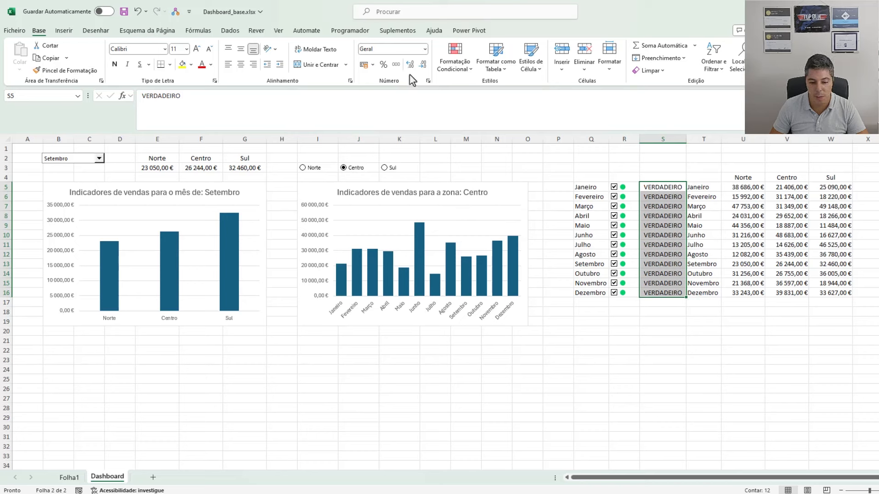
click(211, 65)
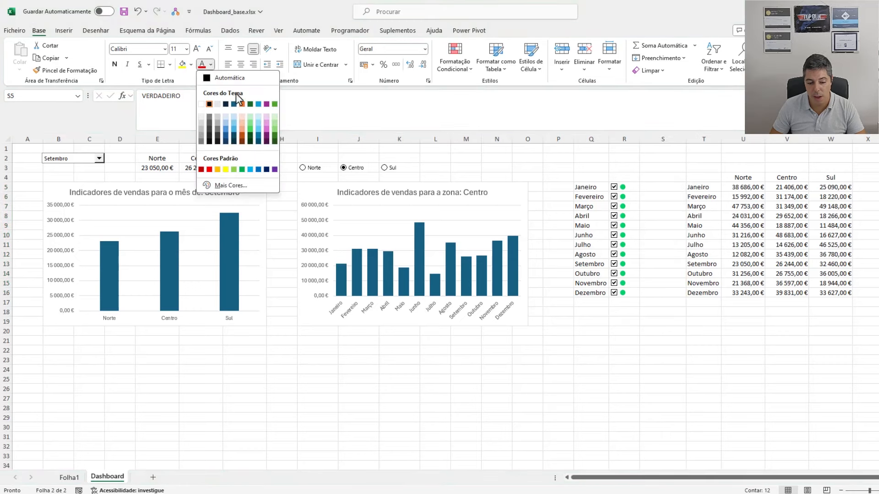
click(416, 57)
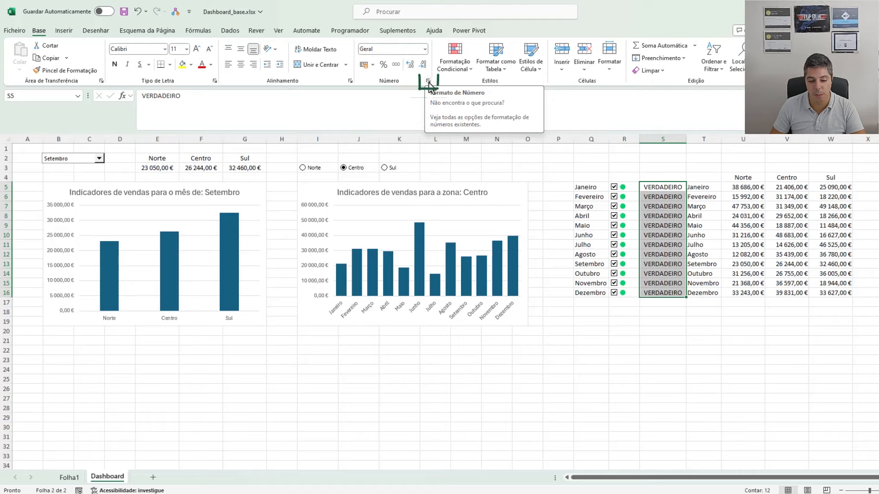
click(428, 81)
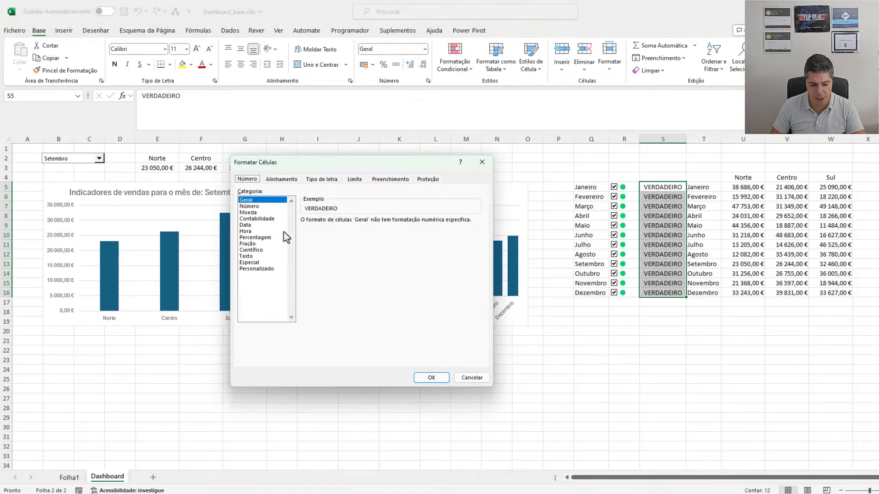
click(255, 269)
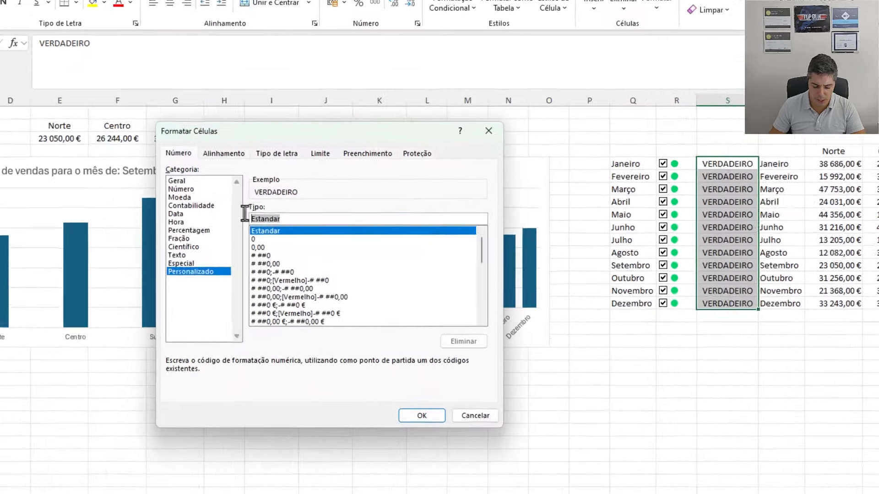
text(;;)
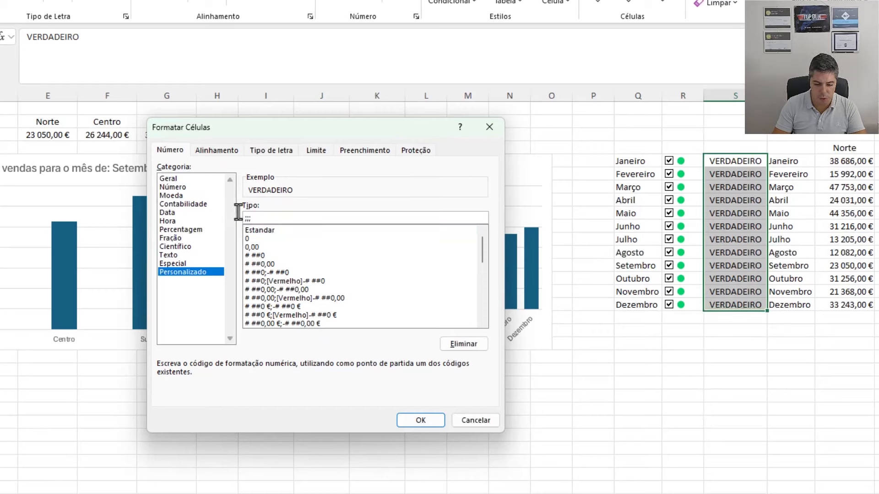
text(;)
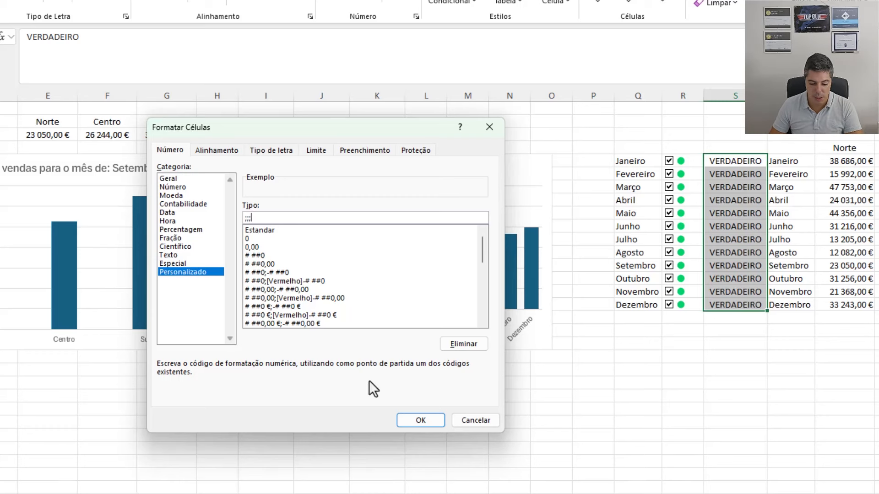
click(411, 421)
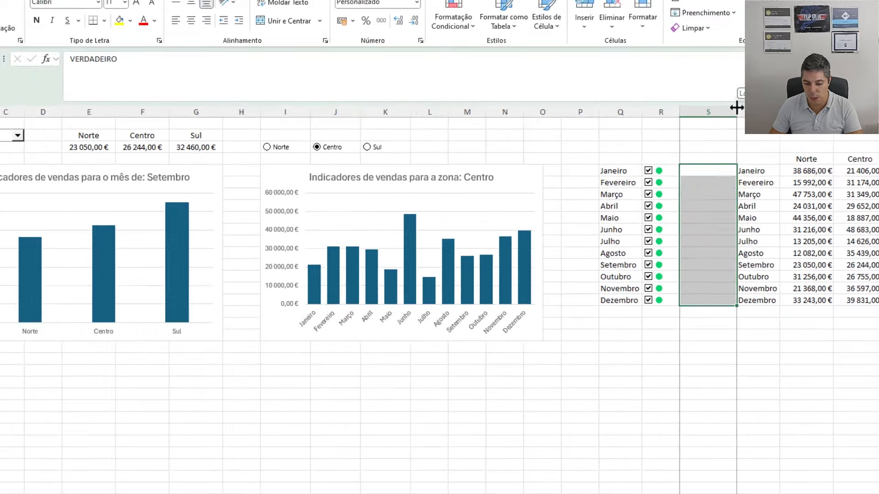
Step: Narrow column S to a thin gap between the check boxes and the filtered table
drag(767, 96, 720, 99)
drag(651, 141, 651, 141)
click(669, 167)
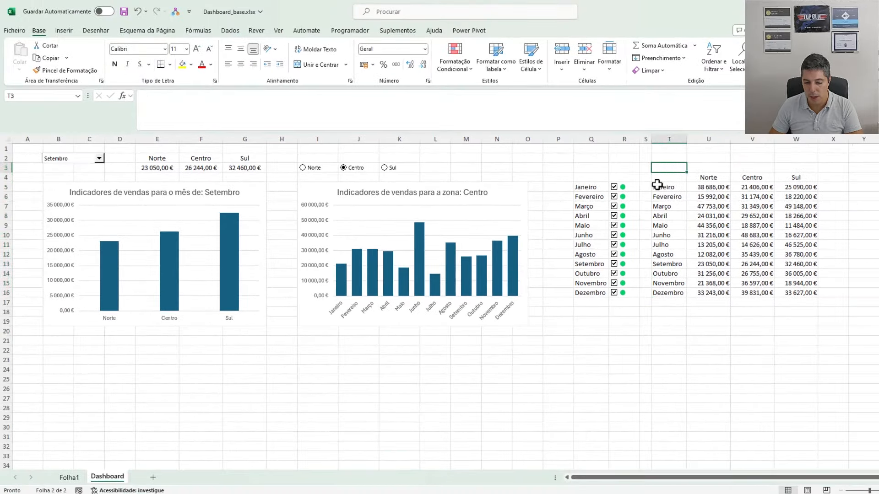
drag(662, 177, 808, 293)
click(735, 345)
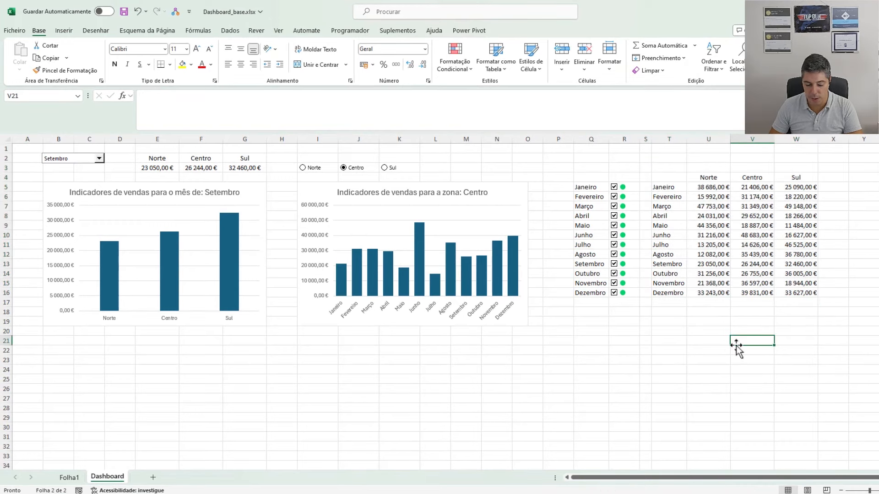
Step: In Folha1 cell I2, begin an SE formula with the logical test G2:G13=ÍNDICE(A2:A13;B16)
click(508, 186)
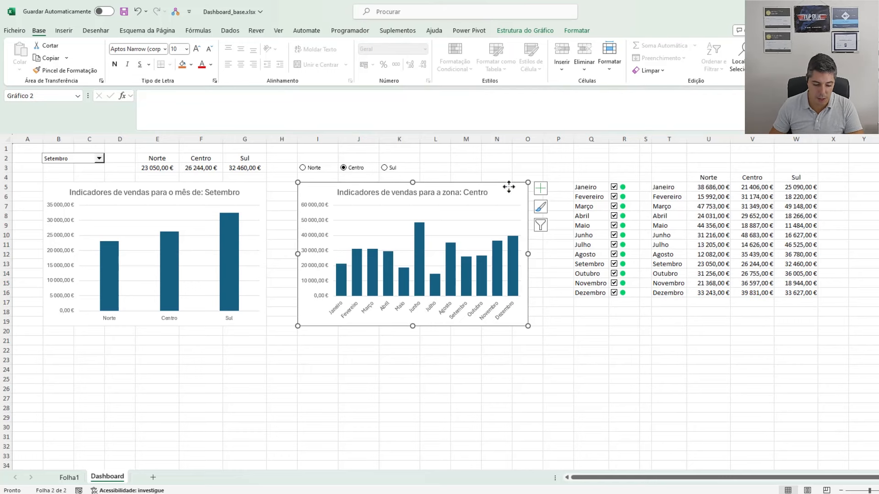
click(69, 477)
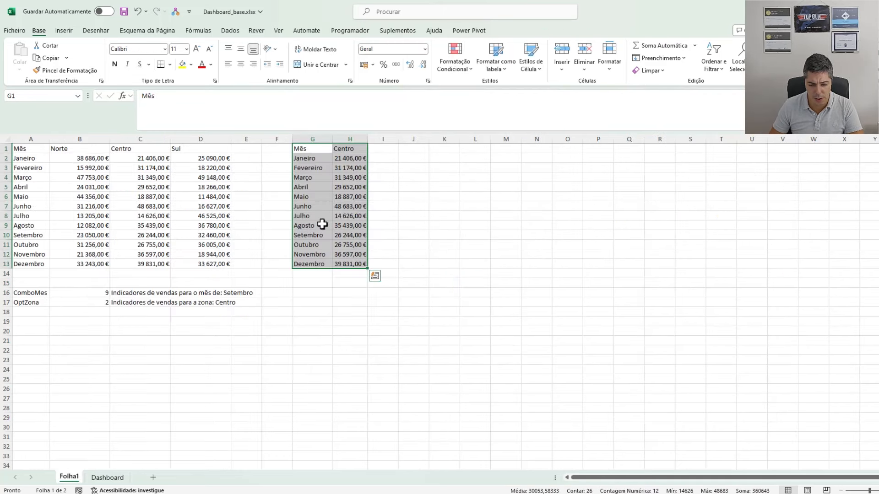
click(390, 156)
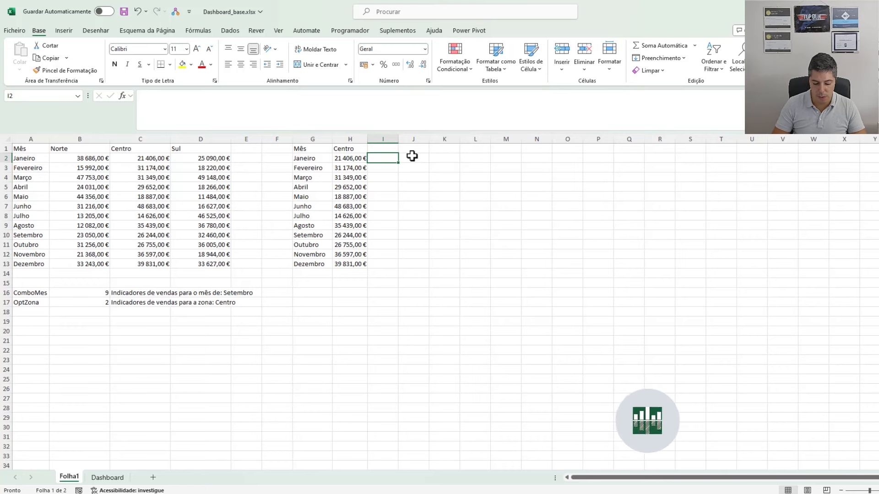
text(=SE()
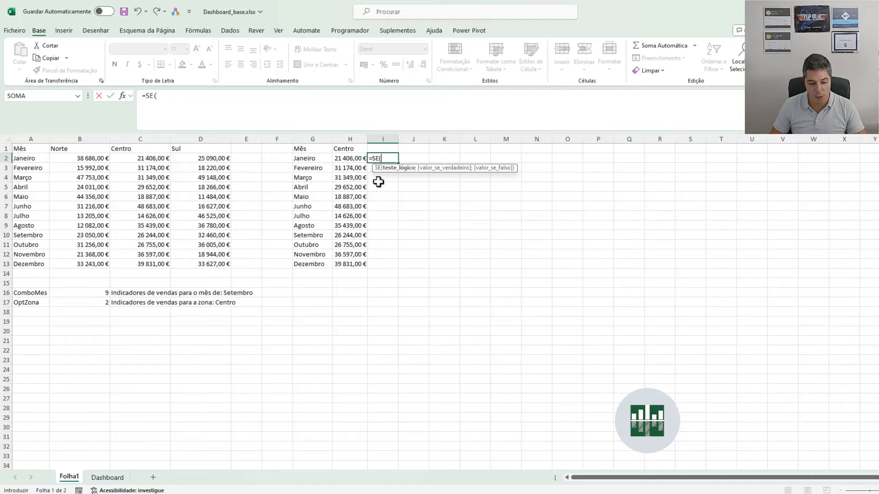
click(311, 158)
drag(310, 156, 304, 263)
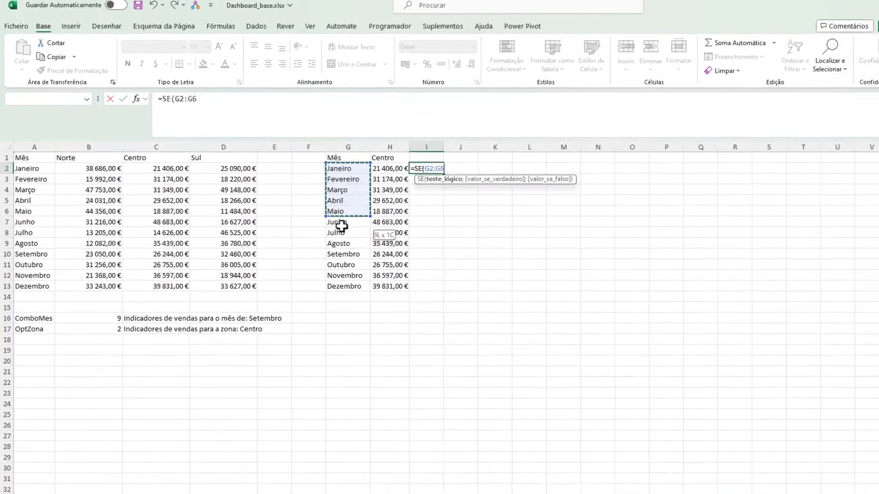
drag(373, 308, 373, 309)
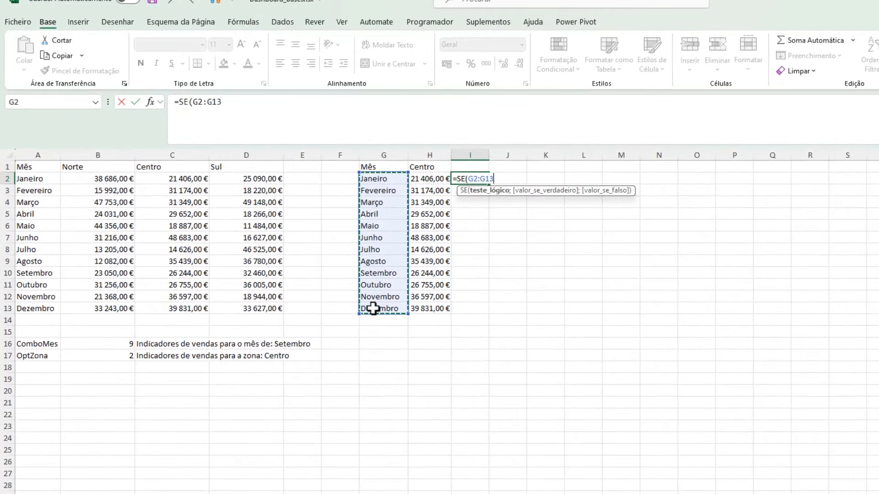
text(=)
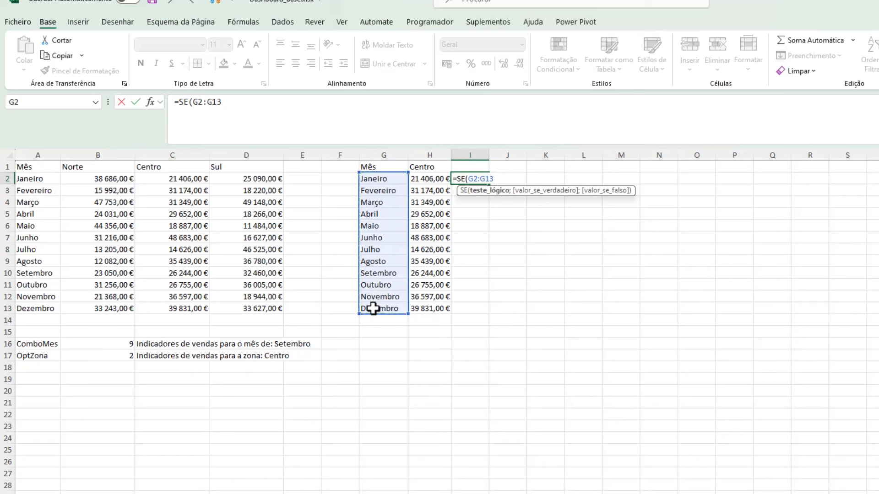
text(ÍNDICE()
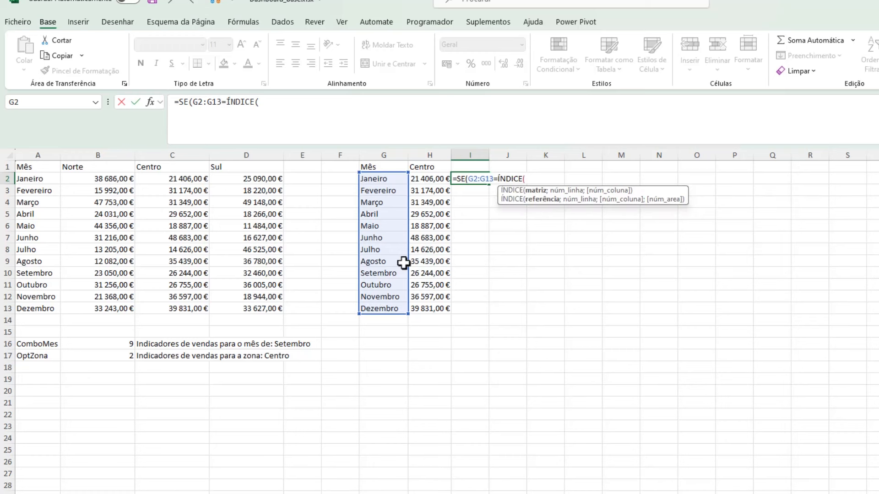
drag(49, 180, 42, 309)
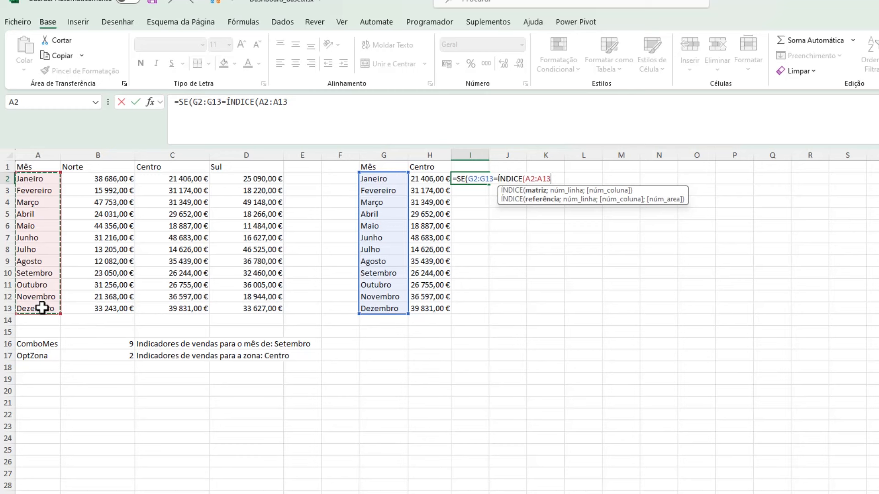
text(;)
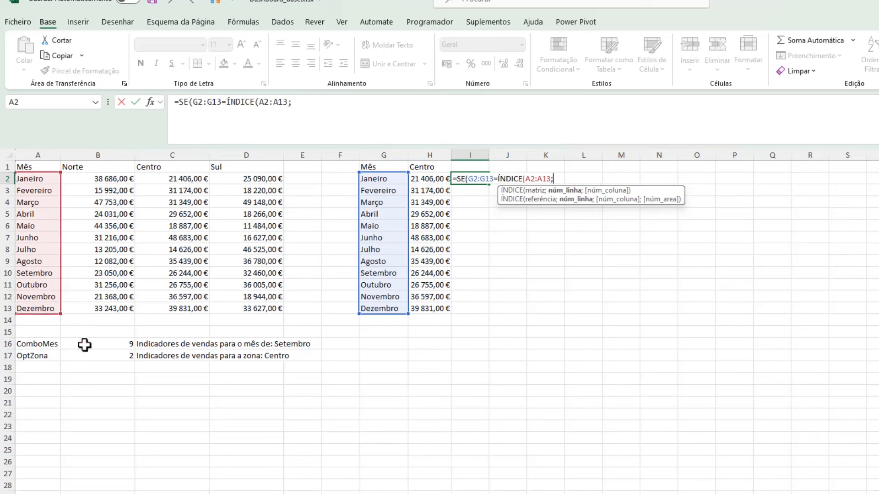
click(106, 345)
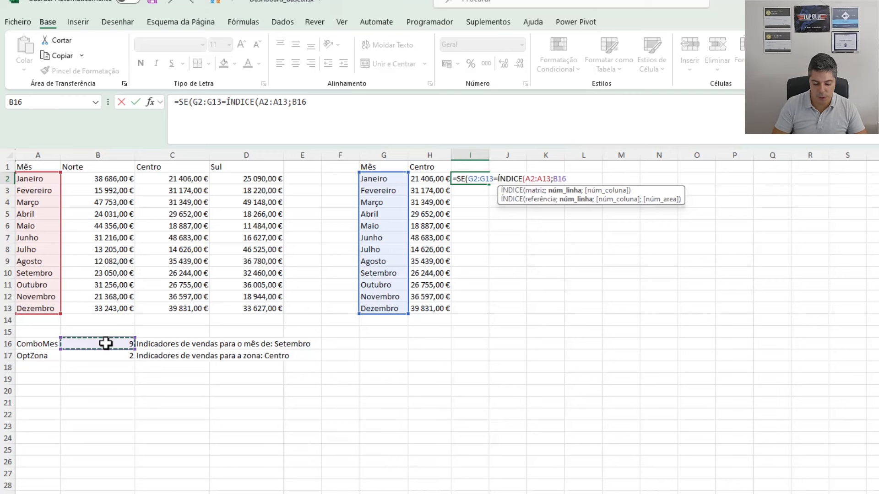
text())
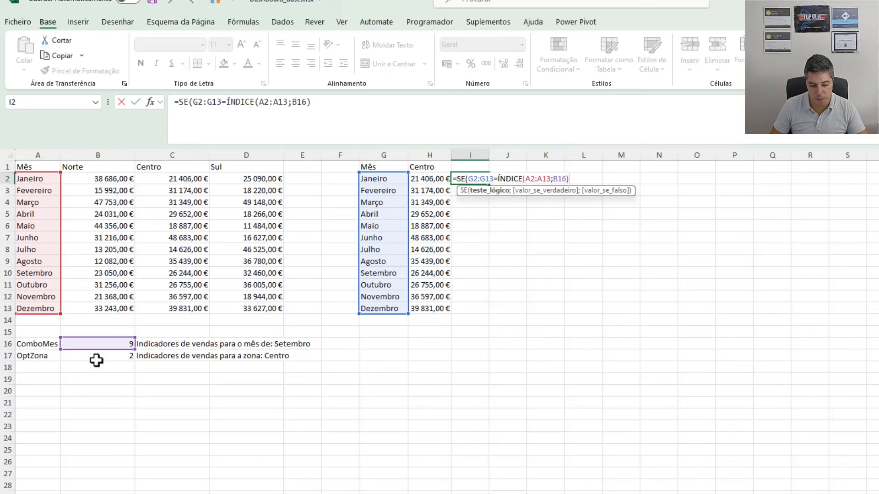
Step: Complete the SE formula in I2 with H2:H13 as the true value and "" as the false value
text(;)
click(432, 180)
drag(432, 185, 450, 316)
text(;)
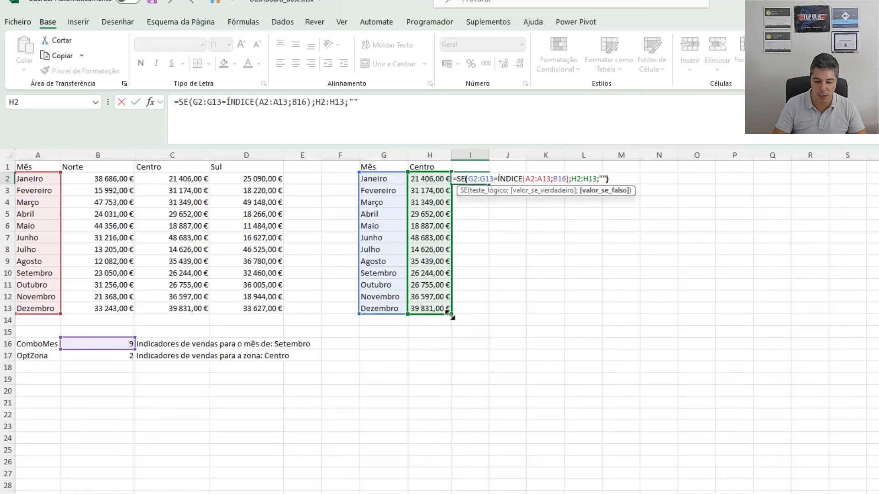
text(""))
key(Return)
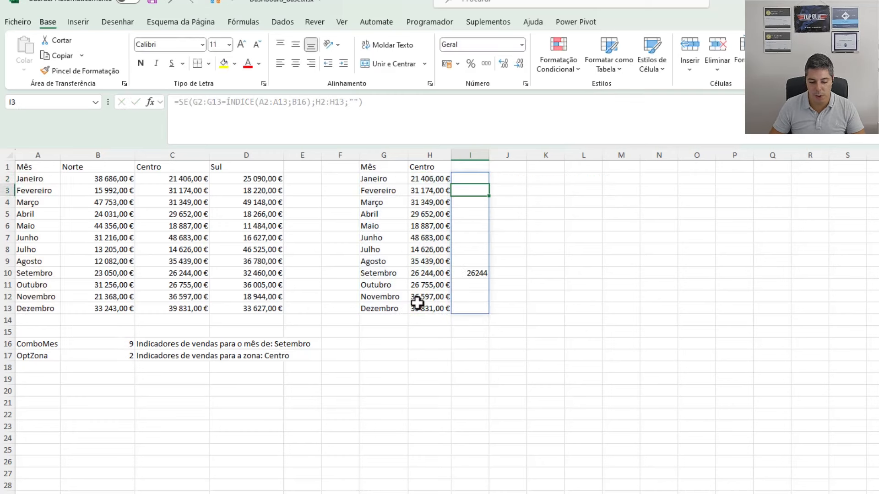
Step: Copy the Moeda formatting of H2:H13 onto I2:I13 and widen column I
drag(489, 156, 503, 155)
key(ctrl+Page_Up)
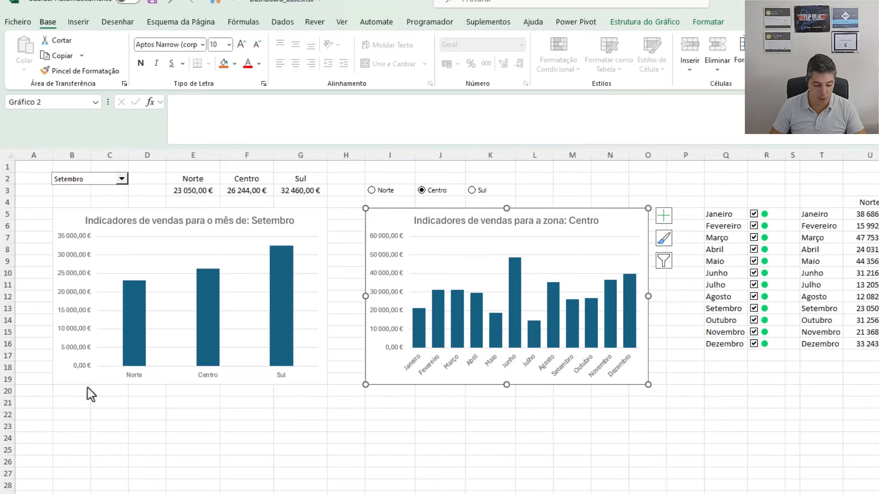
key(ctrl+Page_Down)
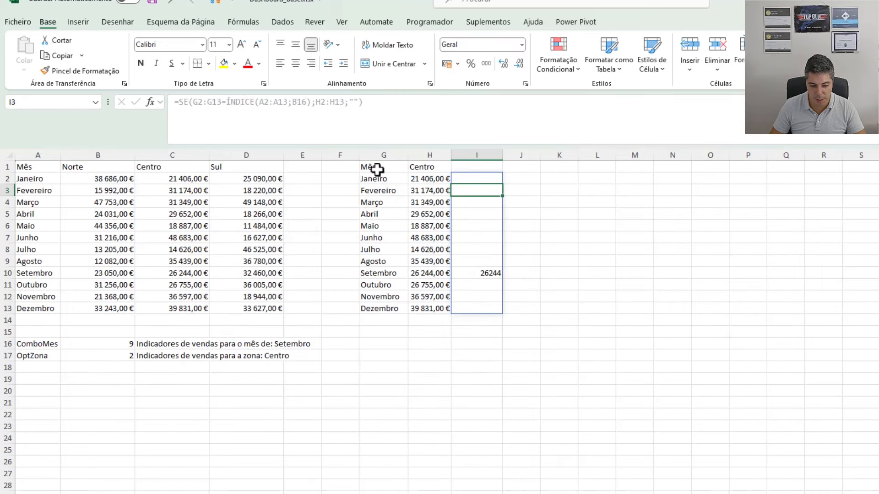
drag(420, 175, 421, 309)
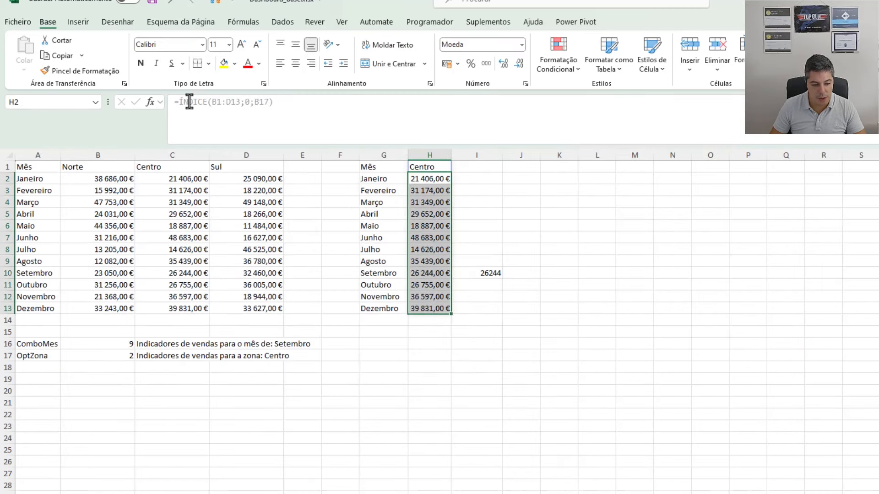
click(85, 70)
drag(479, 176, 492, 304)
drag(502, 155, 508, 156)
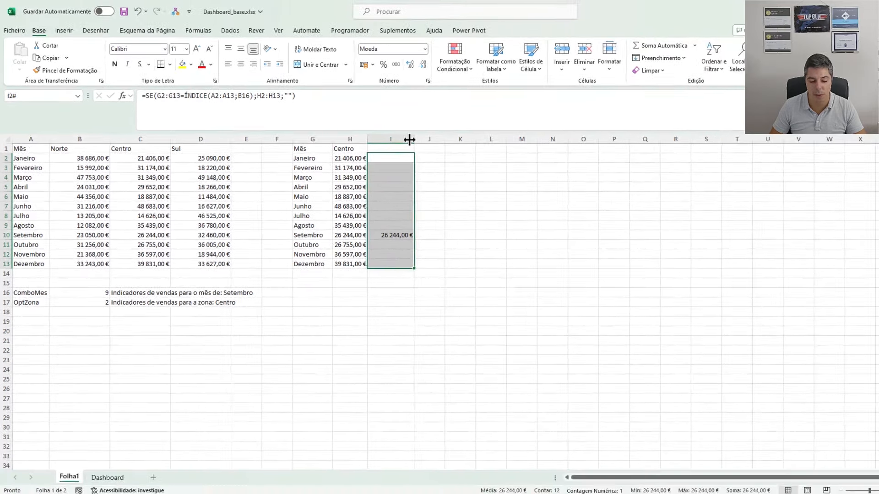
Step: Add a new series named "Mês Selecionado" to the data source of the zone chart on the Dashboard sheet
click(118, 477)
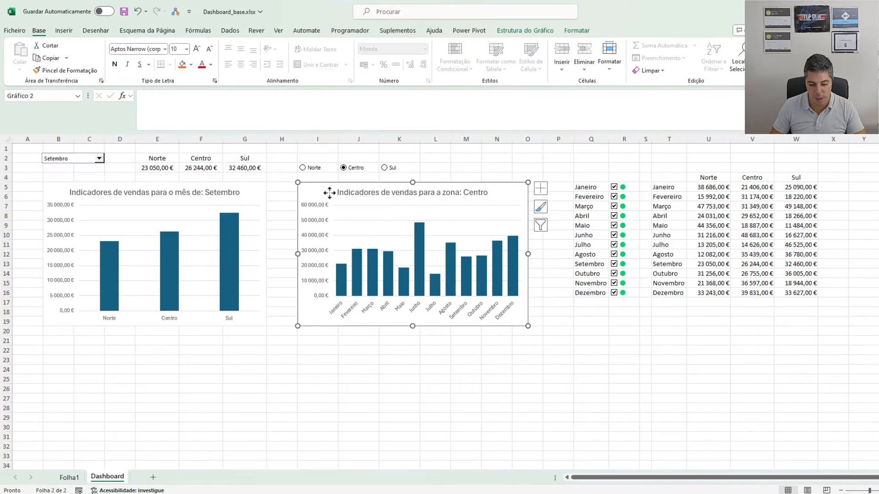
click(507, 29)
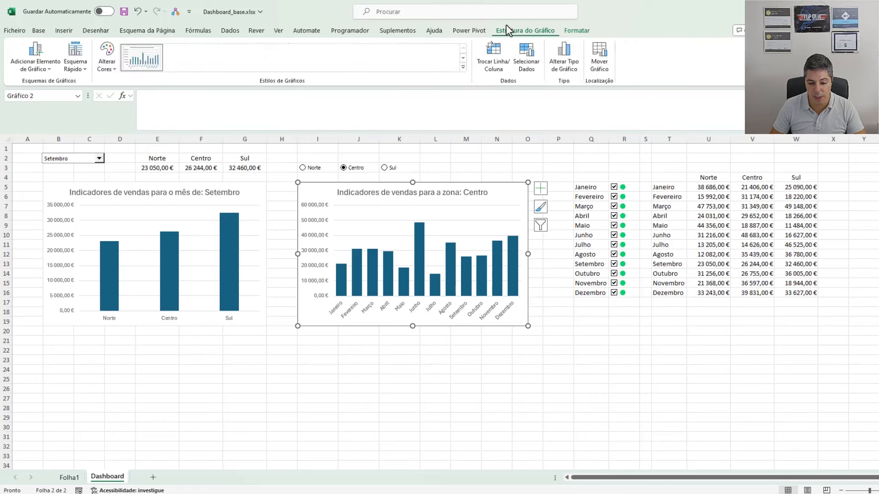
click(523, 56)
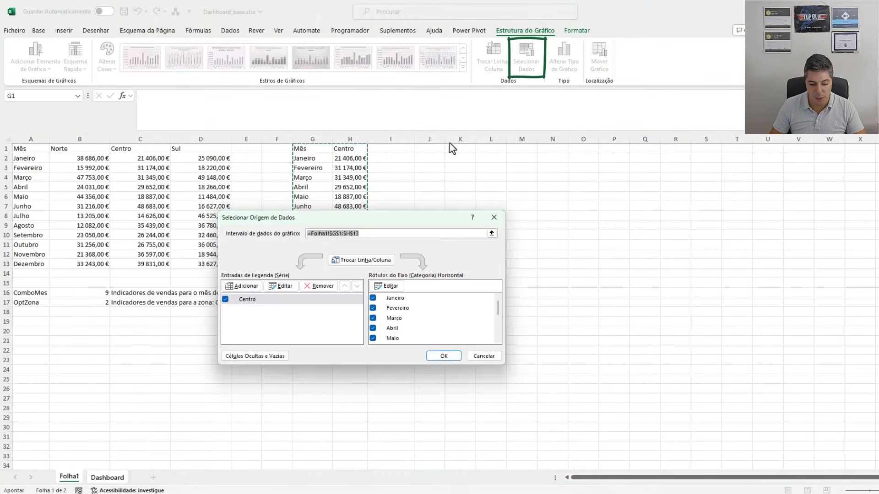
click(253, 290)
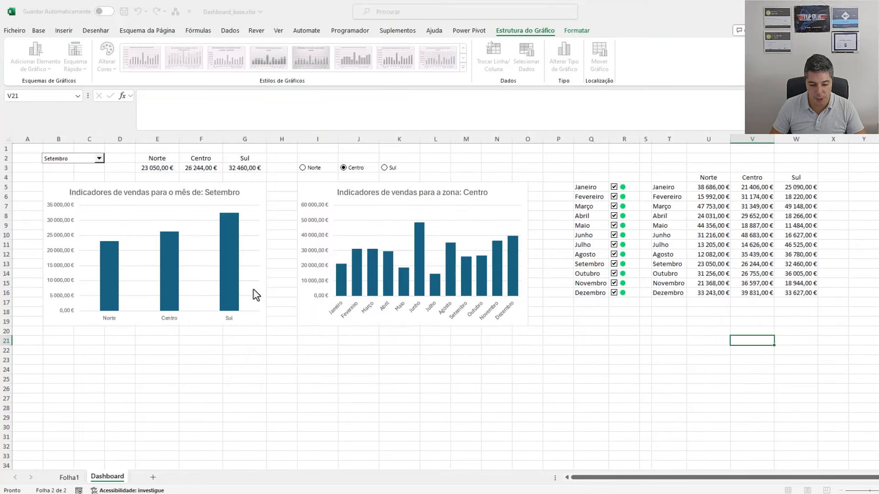
text(Mes)
key(shift+space)
text(Selecionado)
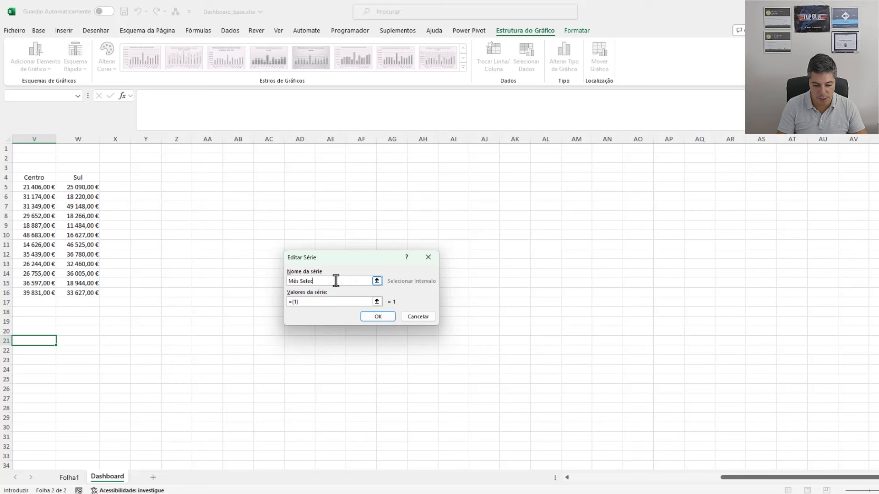
Step: Set the values of the Mês Selecionado series to Folha1!$I$2:$I$13 and accept the series
click(377, 301)
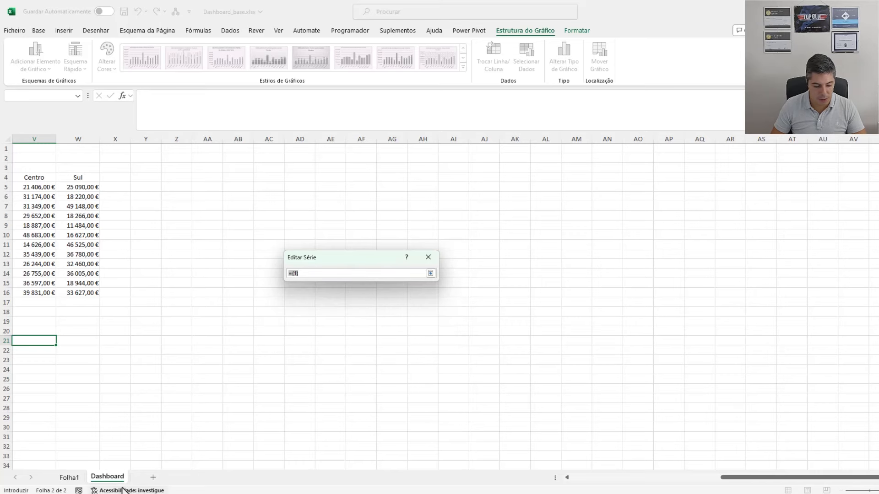
click(73, 478)
drag(394, 158, 573, 254)
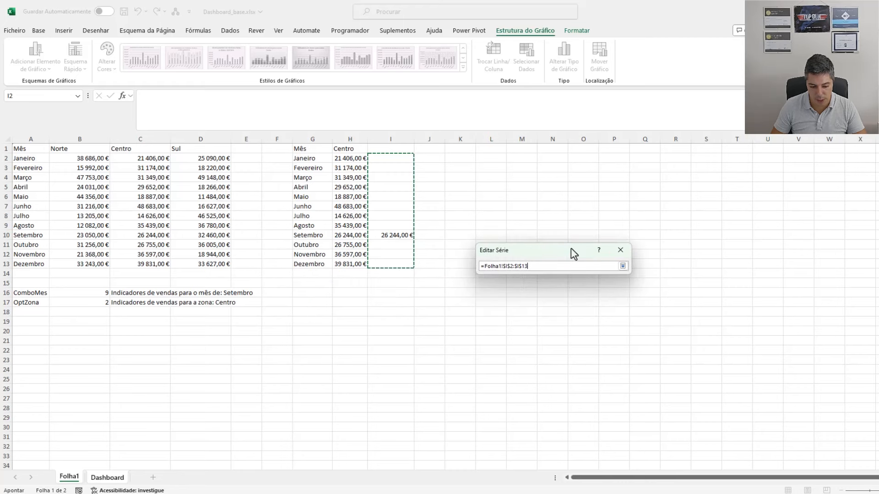
click(623, 267)
click(559, 312)
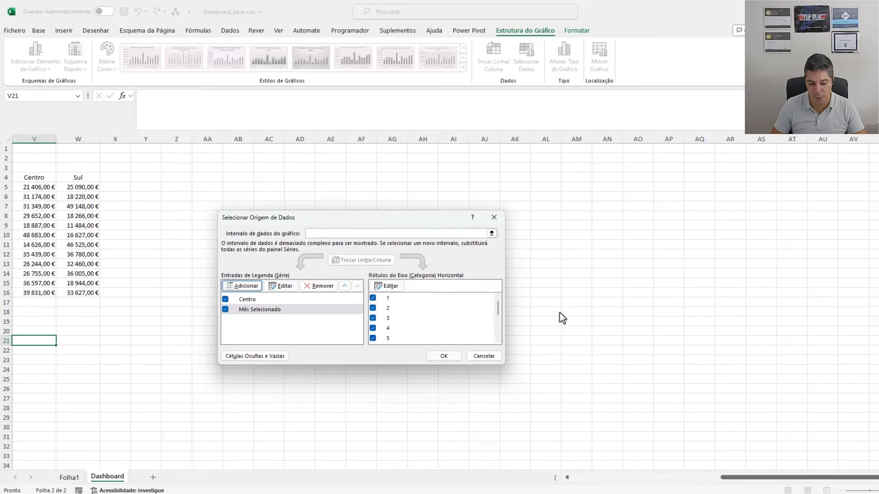
Step: Set the horizontal axis labels to the month names in Folha1!$G$2:$G$13 and accept the chart's data source
click(389, 286)
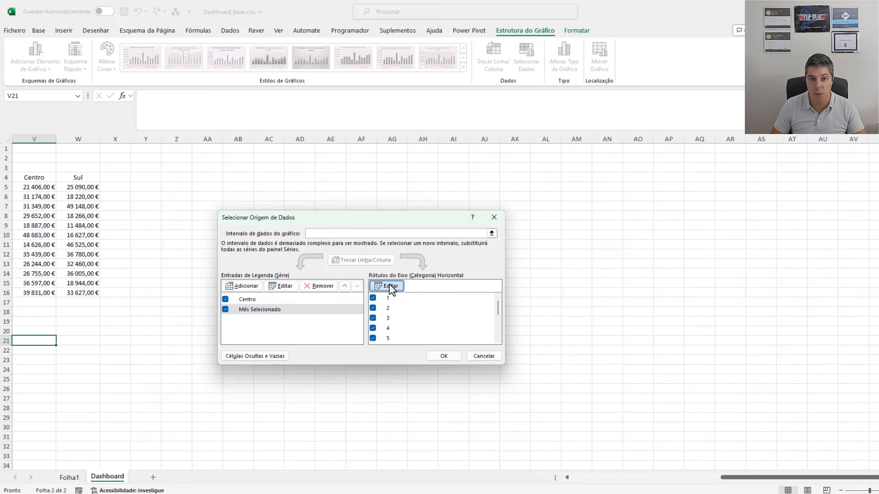
click(69, 478)
drag(315, 160, 309, 263)
click(583, 301)
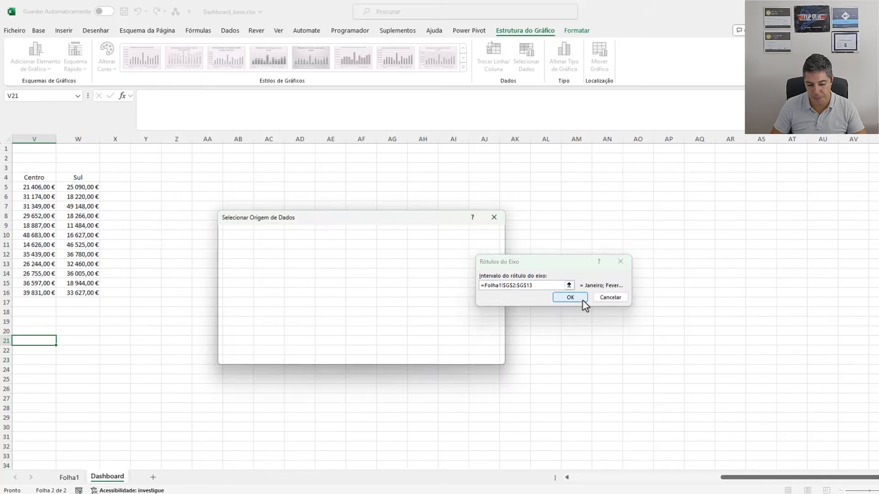
click(448, 353)
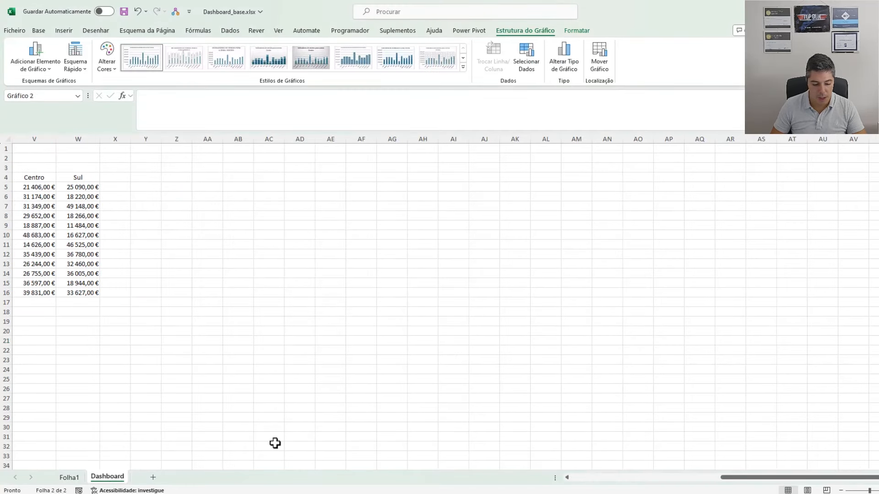
Step: Set the series overlap of the Mês Selecionado column in the zone chart to 100%
click(73, 481)
click(98, 483)
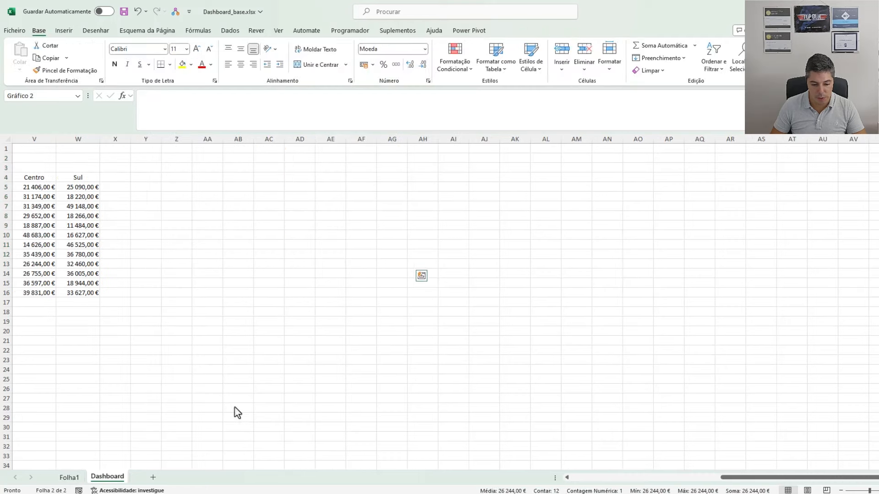
drag(744, 478, 526, 478)
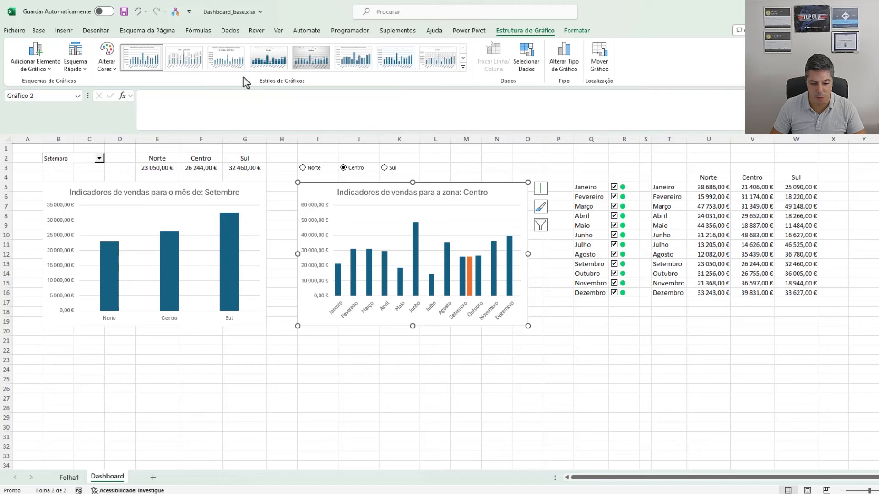
click(576, 31)
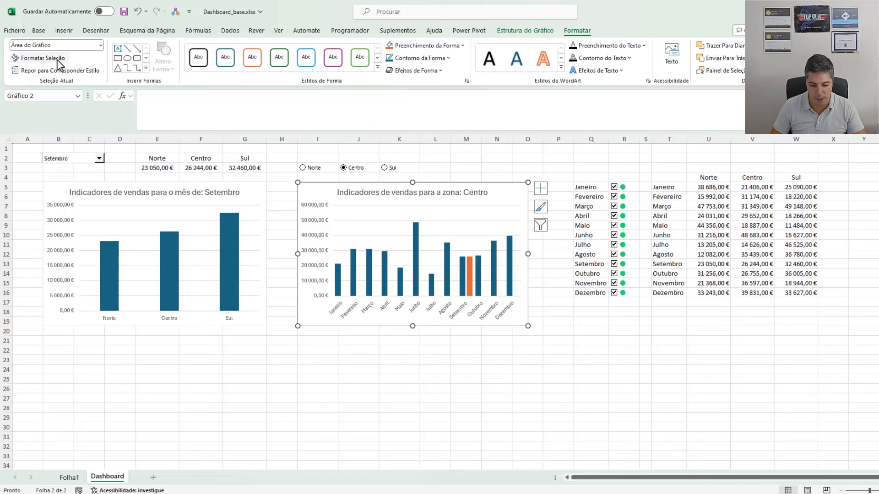
click(60, 63)
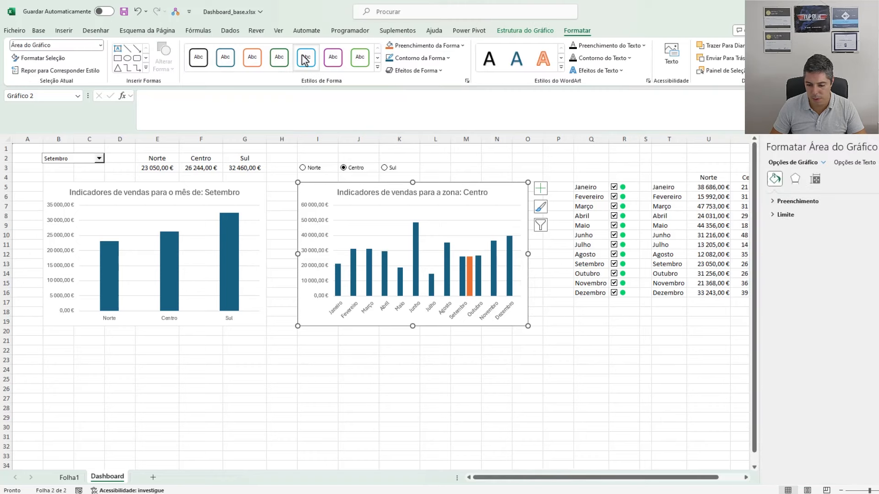
click(468, 278)
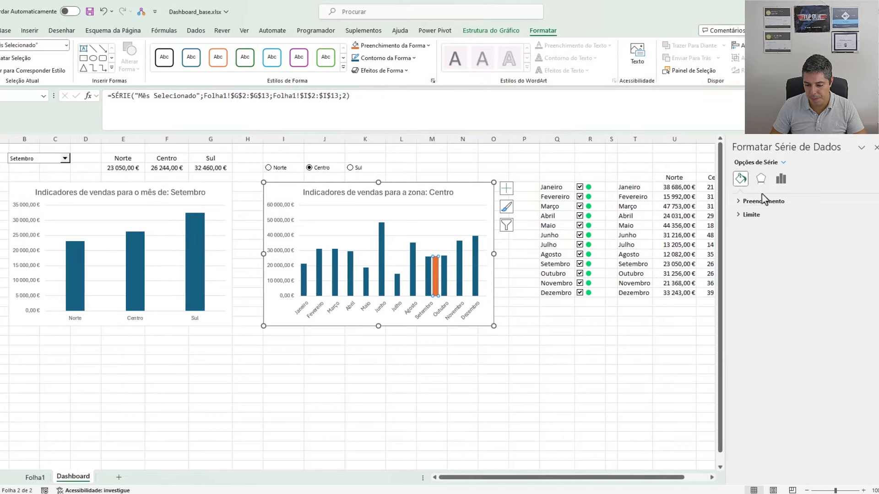
click(771, 179)
click(804, 250)
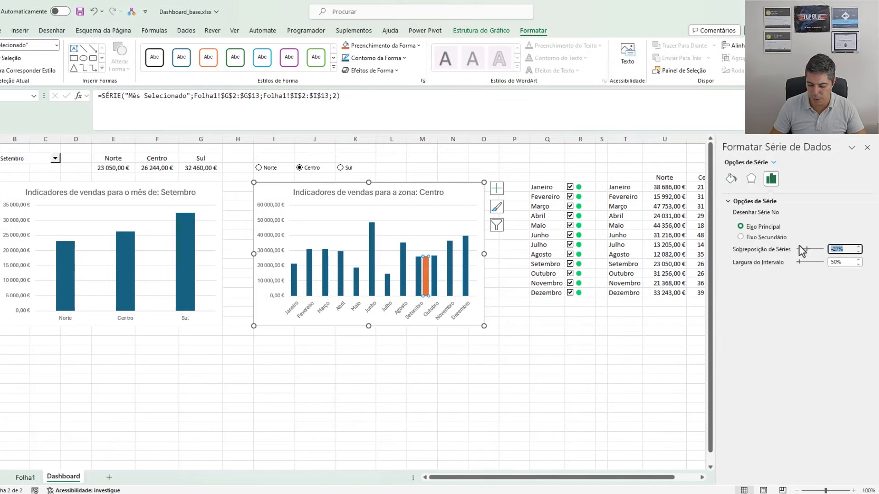
text(100)
key(Return)
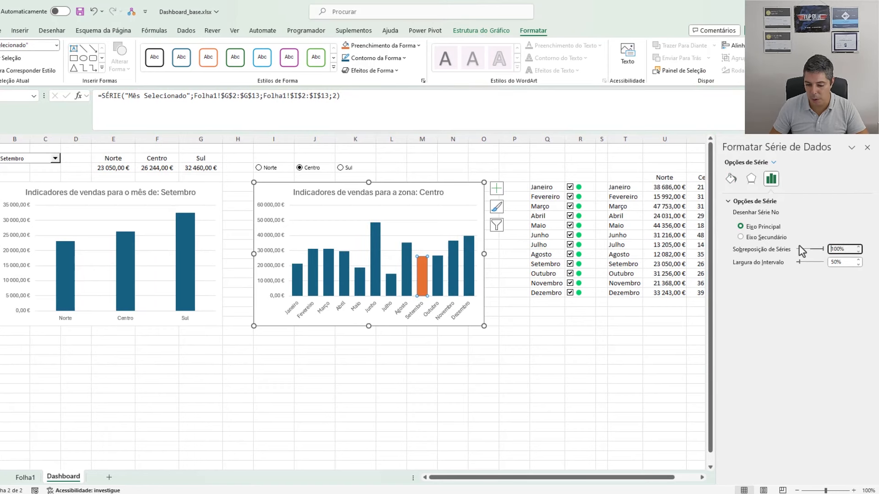
Step: Fill the Mês Selecionado series with a solid light blue theme colour
click(731, 180)
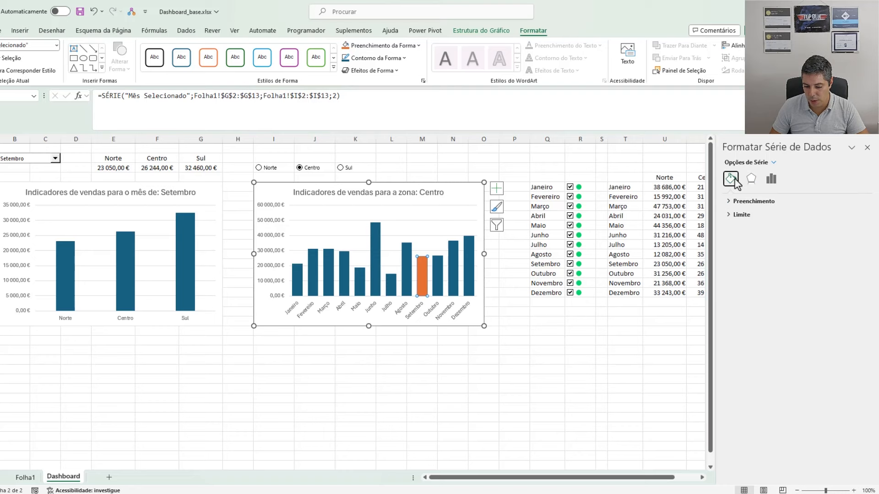
click(730, 201)
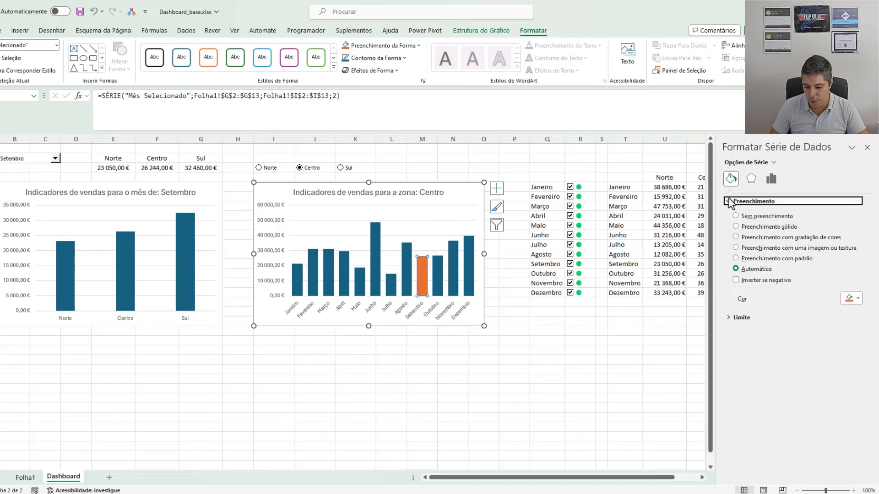
click(853, 299)
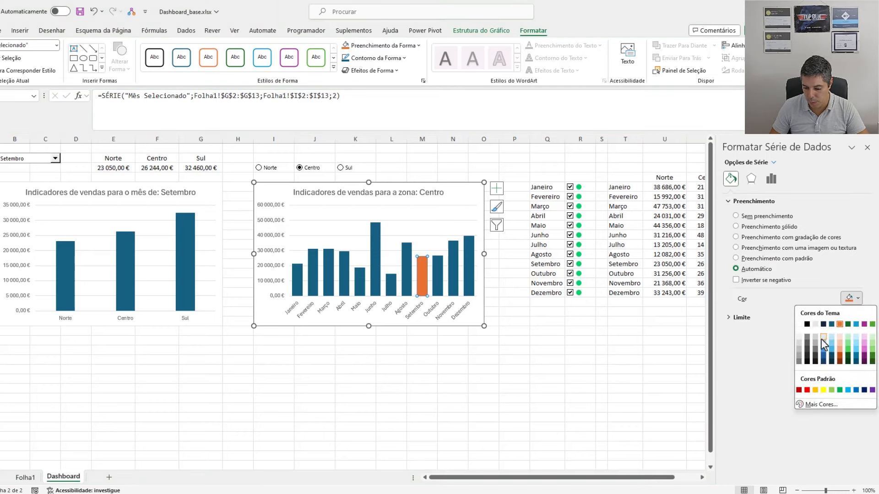
click(829, 340)
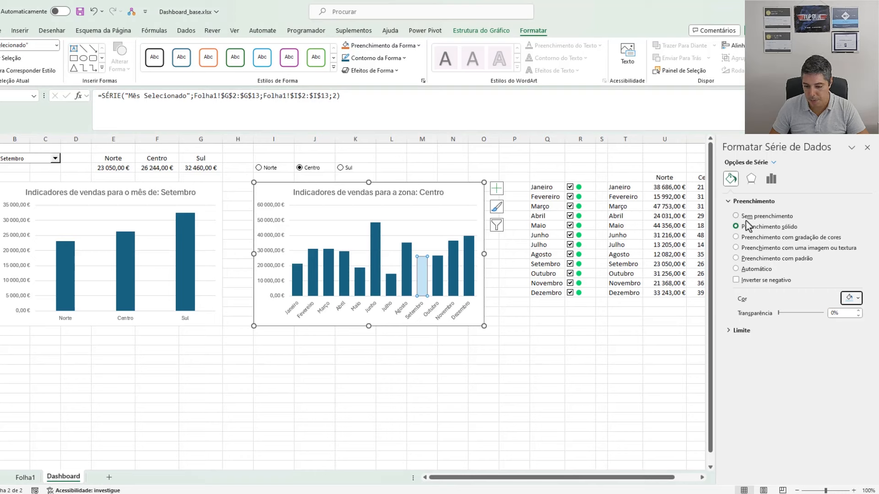
Step: Give the Mês Selecionado series a continuous border line (Linha contínua) 1,75 pt wide
click(732, 331)
scroll(748, 347, down, 1)
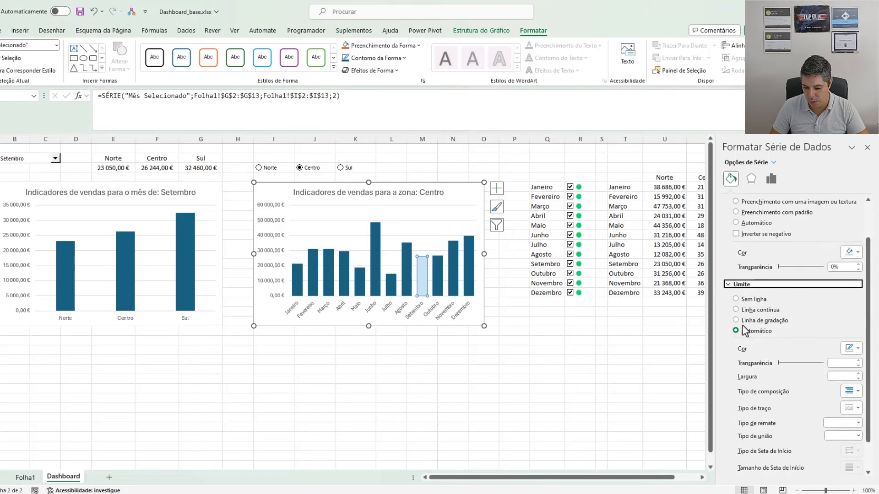
click(736, 310)
click(856, 376)
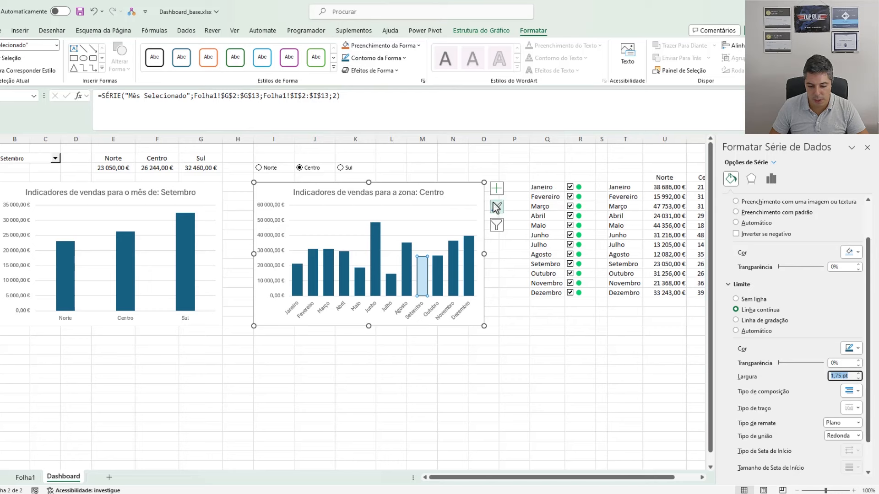
Step: Add data labels to the Mês Selecionado series in the Extremidade Exterior position
click(499, 188)
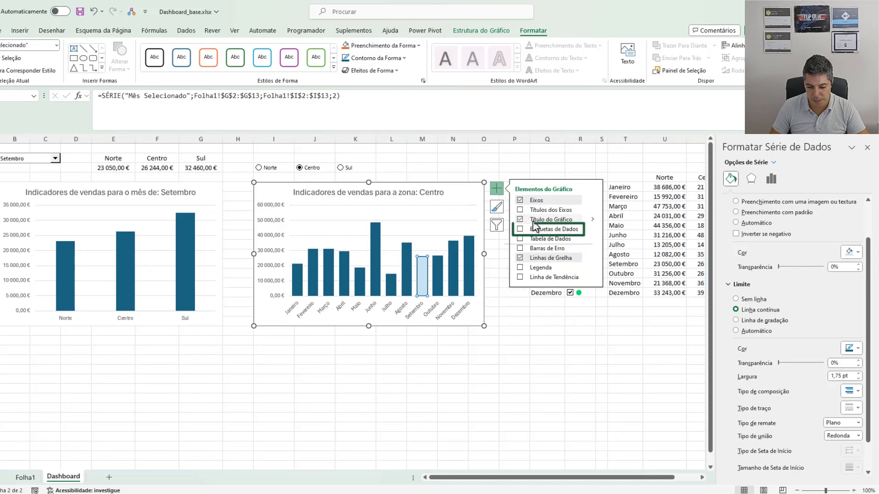
mouse_move(593, 231)
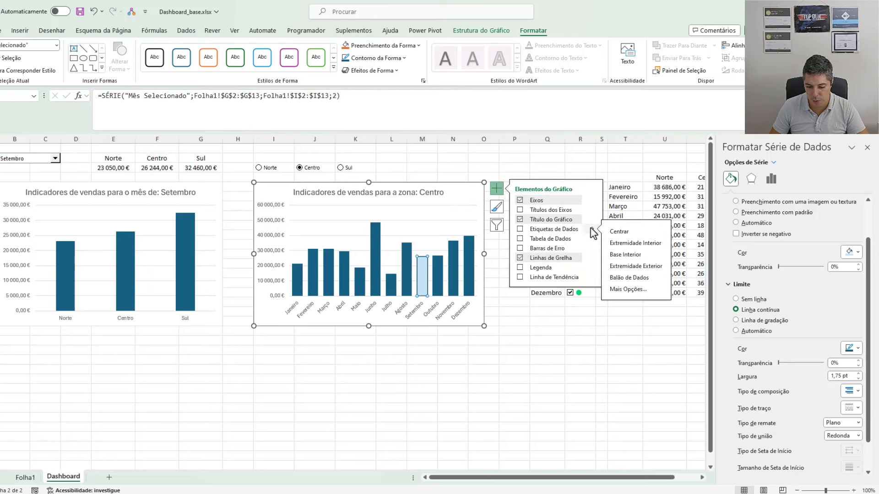
click(637, 266)
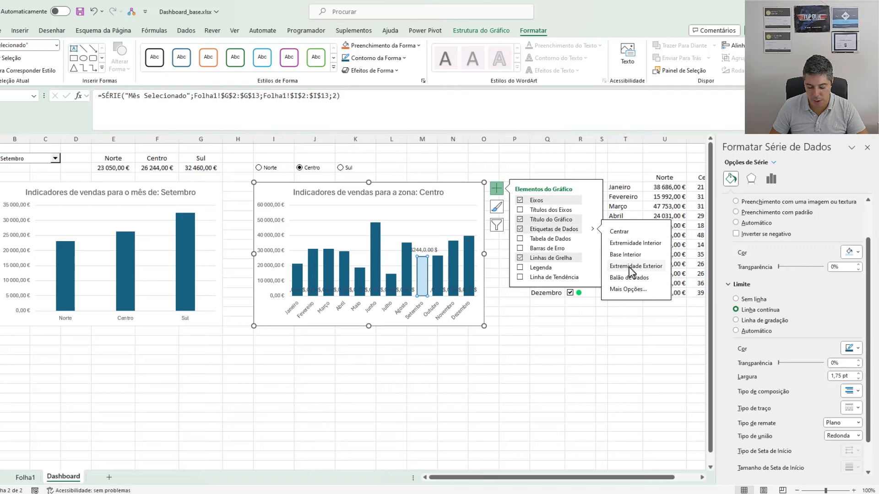
click(542, 360)
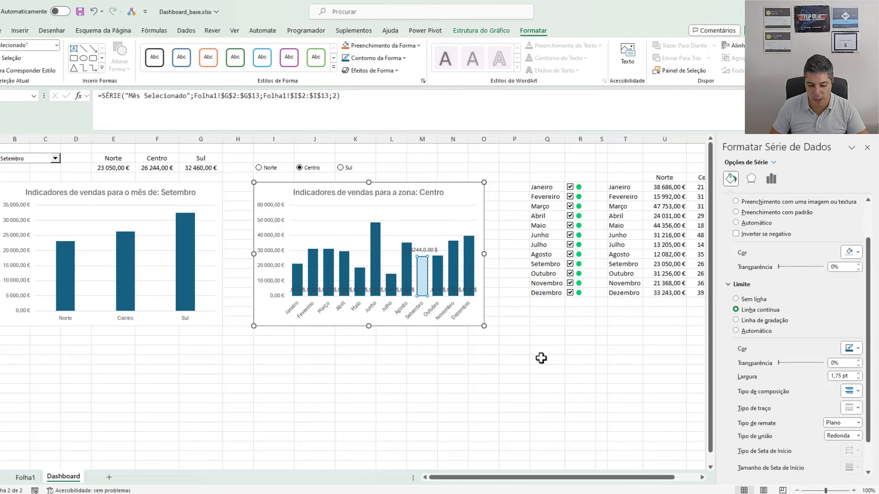
Step: Take the data label text from cells Folha1!$I$2:$I$13 and exclude Valor from the label content
click(427, 251)
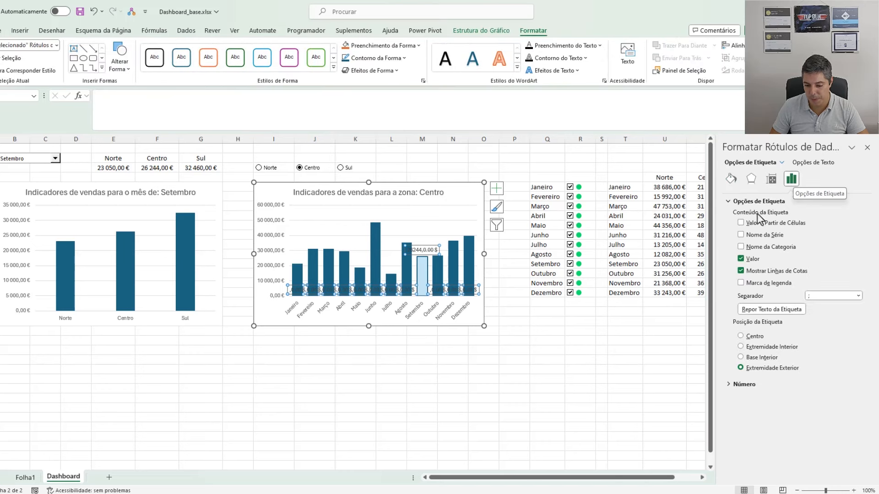
click(740, 223)
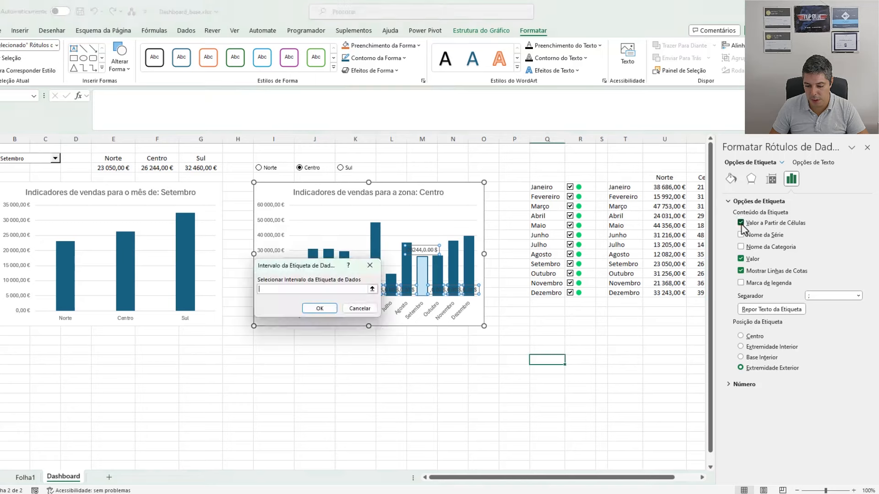
click(372, 289)
click(25, 477)
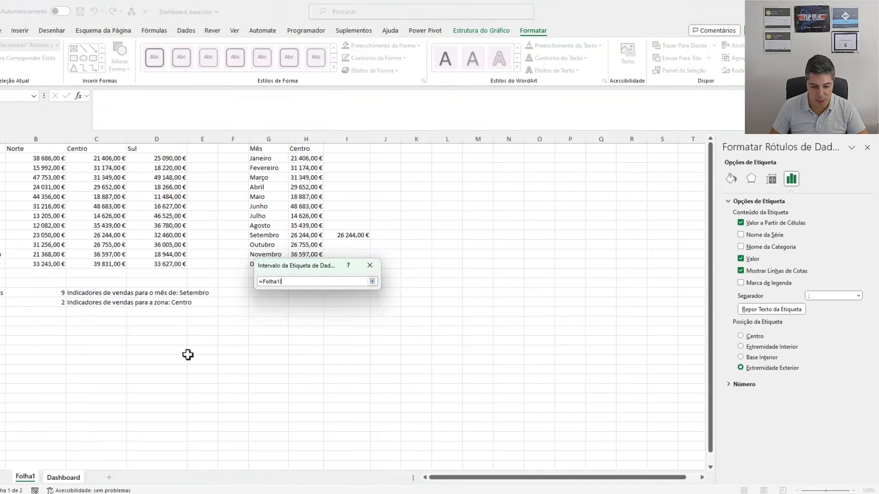
drag(344, 158, 506, 239)
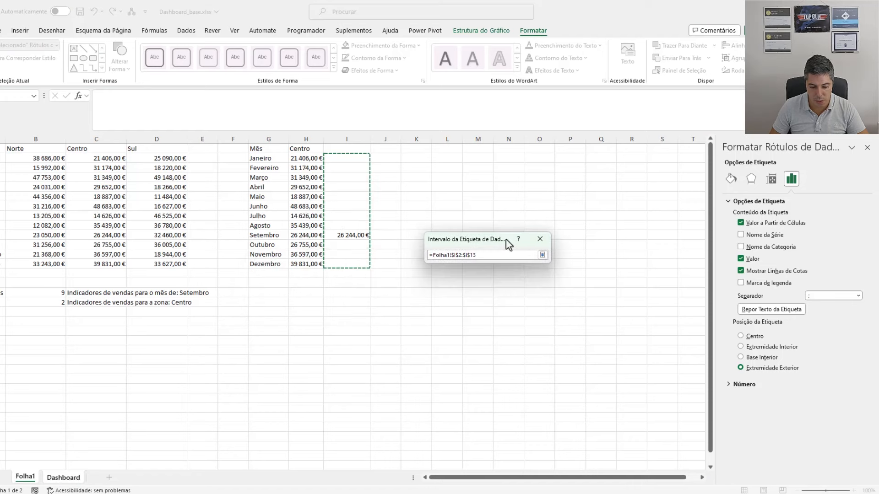
click(543, 255)
click(490, 281)
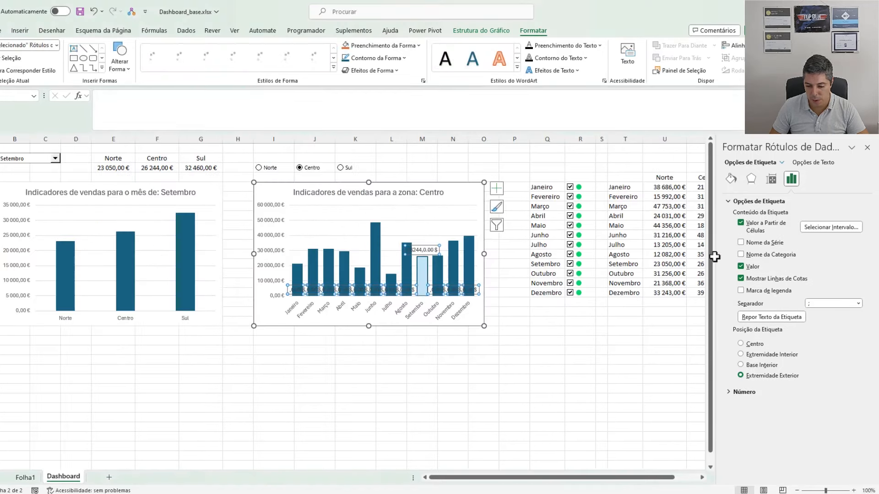
click(740, 267)
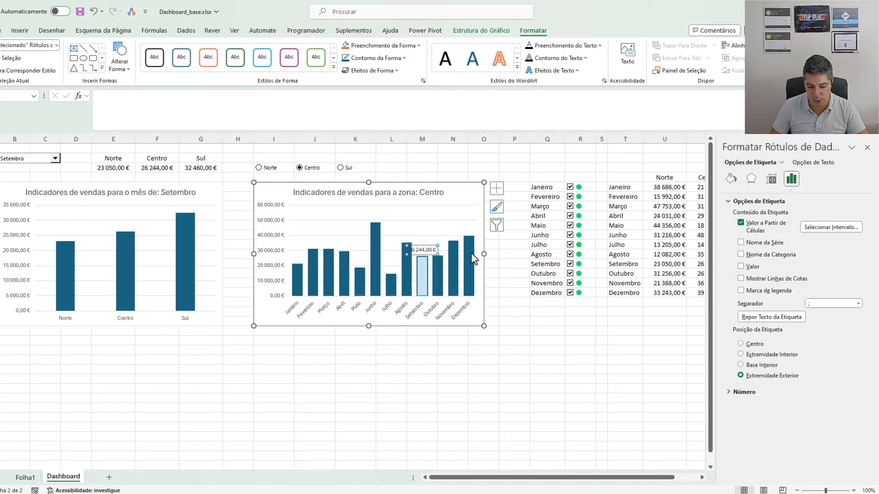
Step: Give the Mês Selecionado data label a solid fill (Preenchimento sólido) and close the formatting options
click(731, 179)
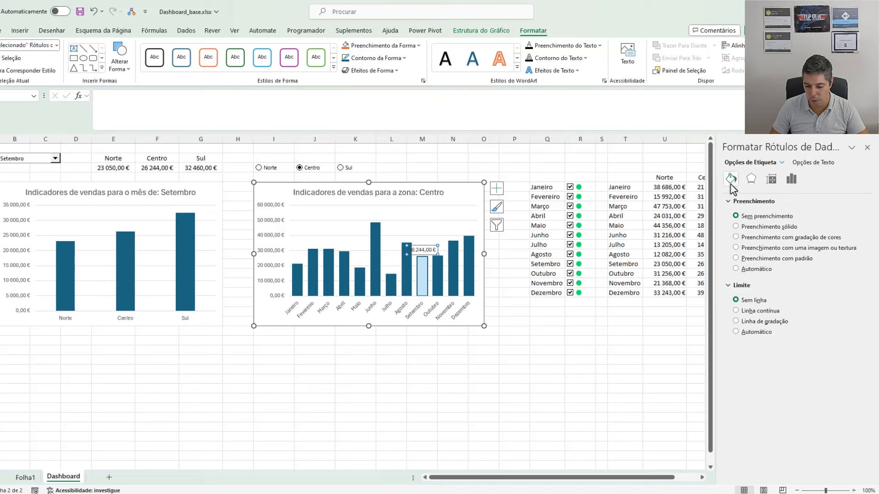
click(736, 227)
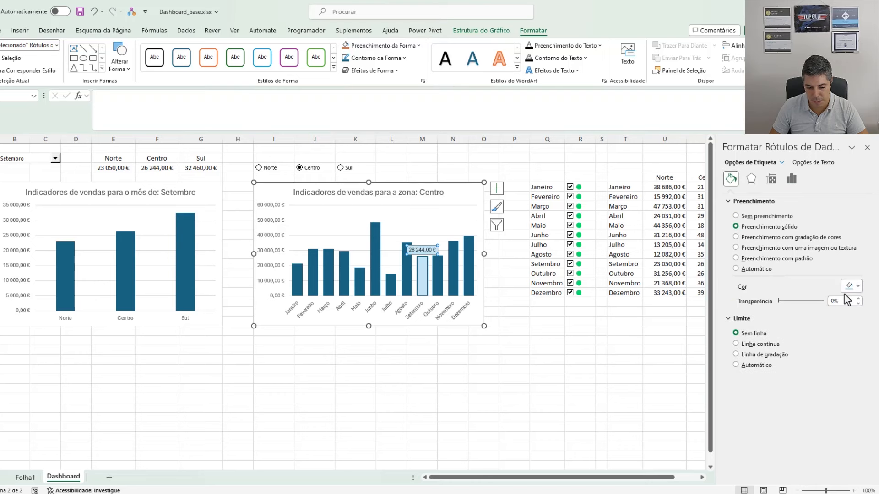
click(867, 147)
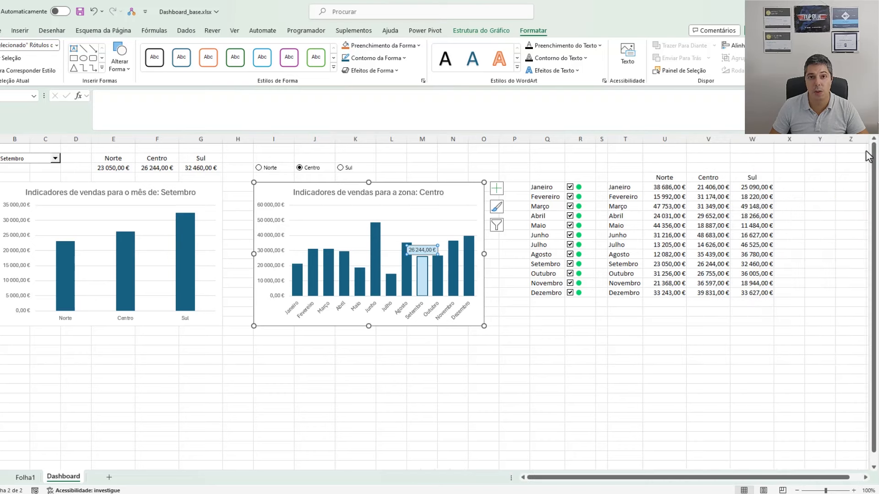
Step: Set the dashboard month to Julho and switch the zone through Norte and Centro to Sul to test the highlighted column
click(55, 159)
click(27, 184)
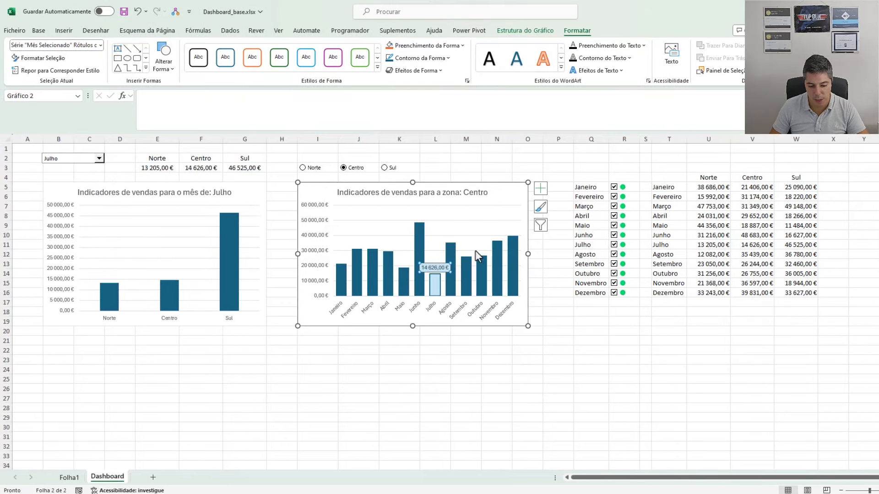
click(303, 170)
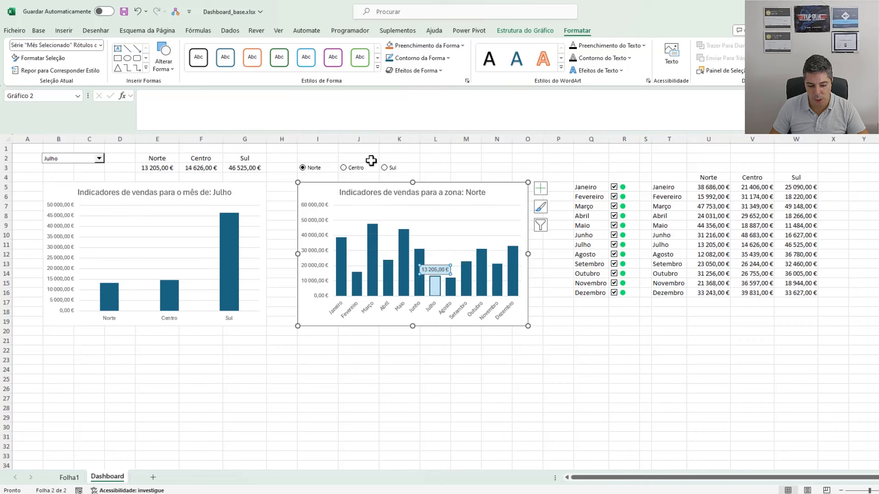
click(347, 169)
click(385, 169)
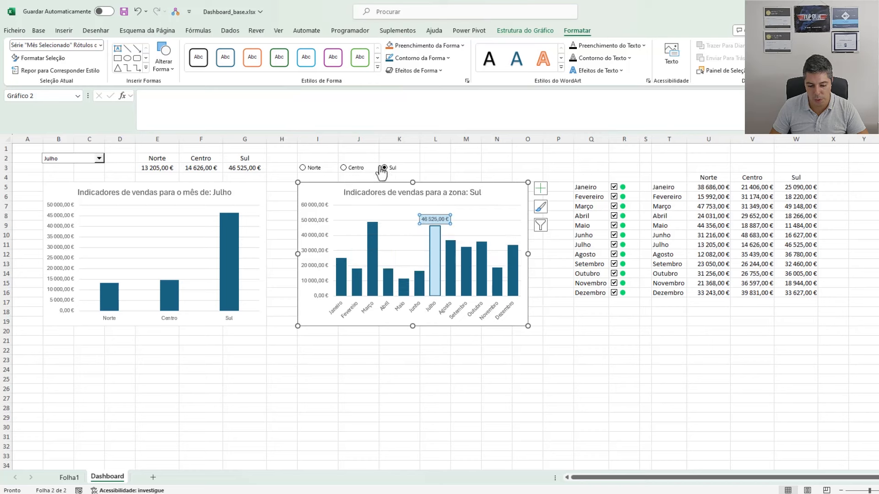
Step: Test the filtered table by unticking the Janeiro, Fevereiro, Março and Maio check boxes and ticking them again
click(614, 187)
click(614, 197)
click(614, 207)
click(614, 225)
click(614, 225)
click(614, 207)
click(614, 196)
click(614, 187)
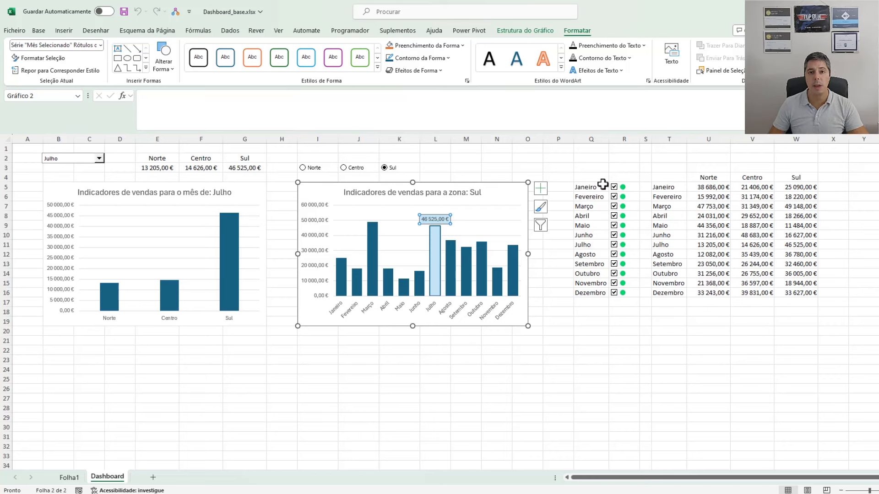